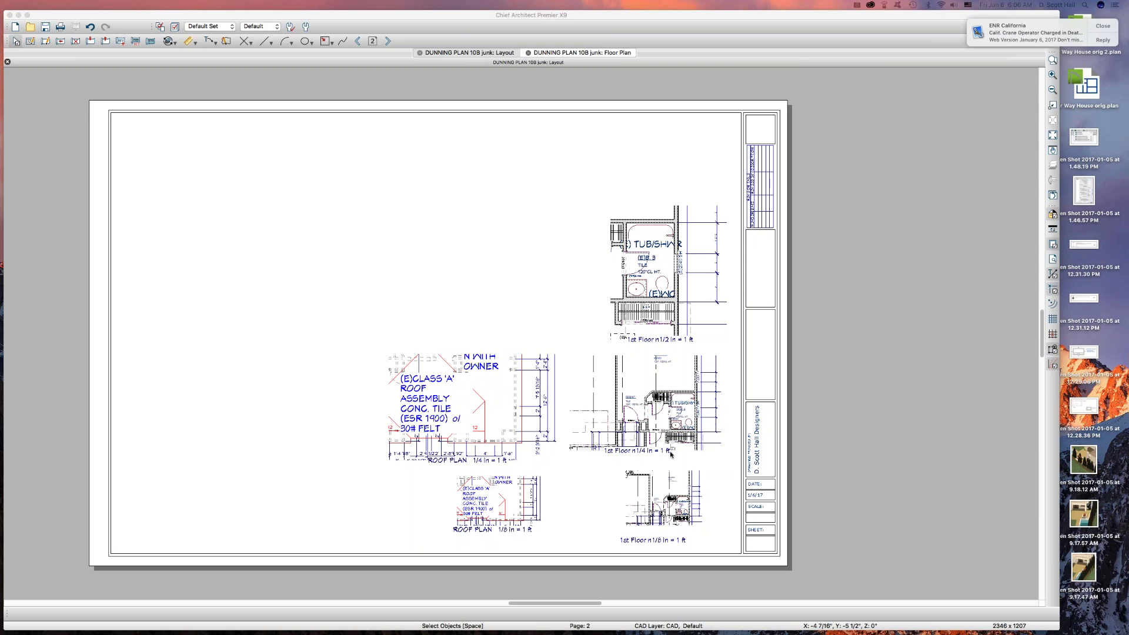
Look through the layer sets available in the floor plan and return to the layout page.
scroll(671, 454, up, 1)
scroll(671, 454, up, 1)
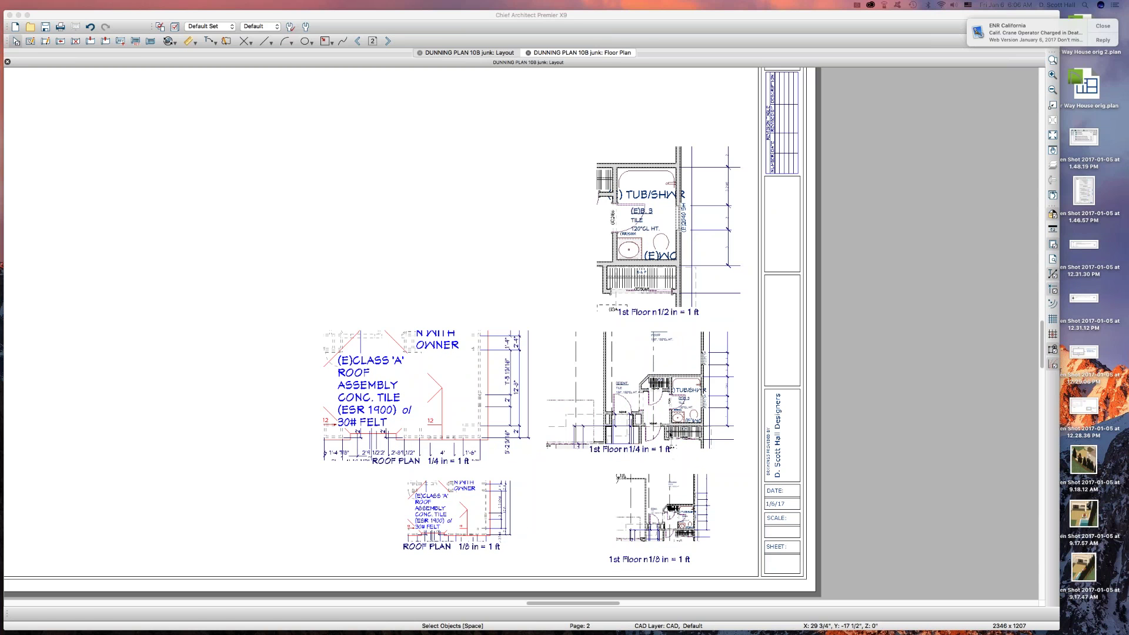
click(664, 381)
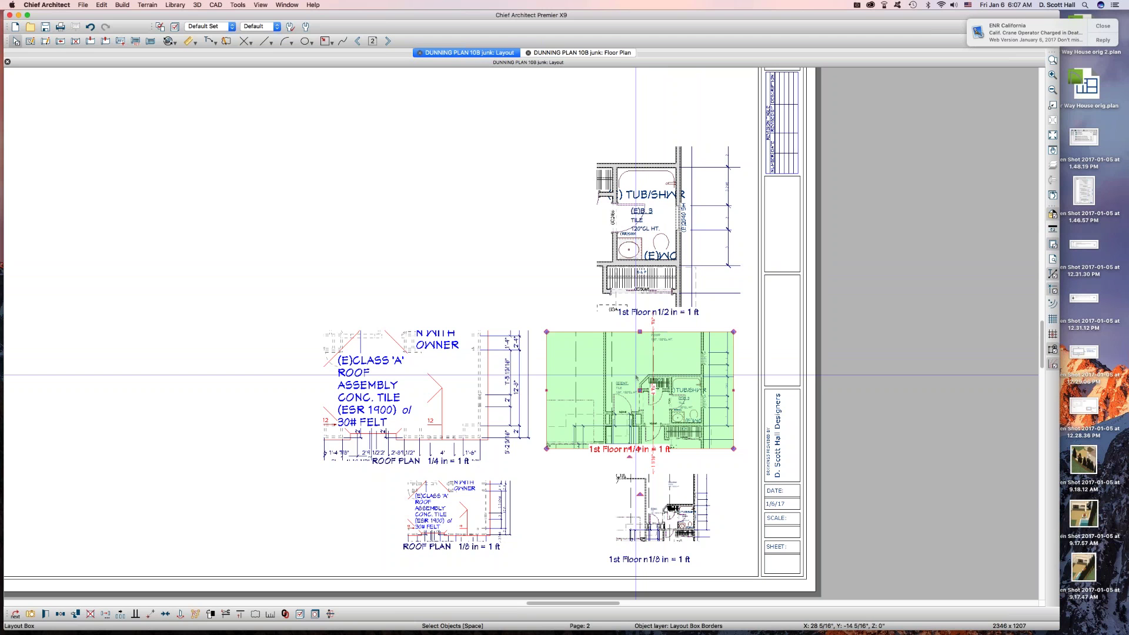
click(563, 51)
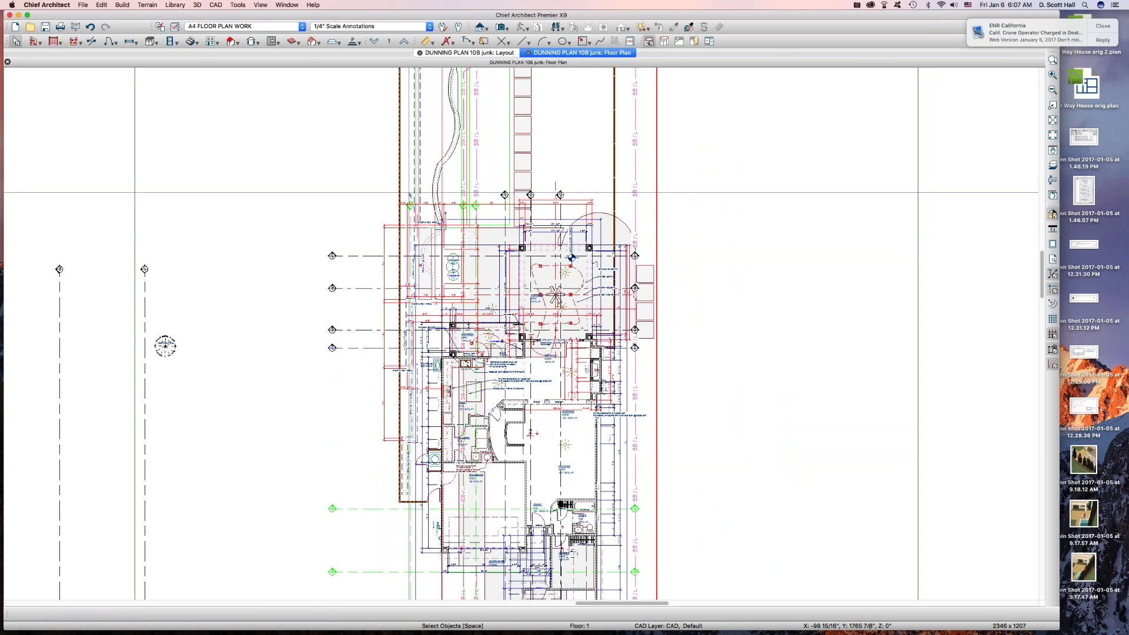
click(258, 26)
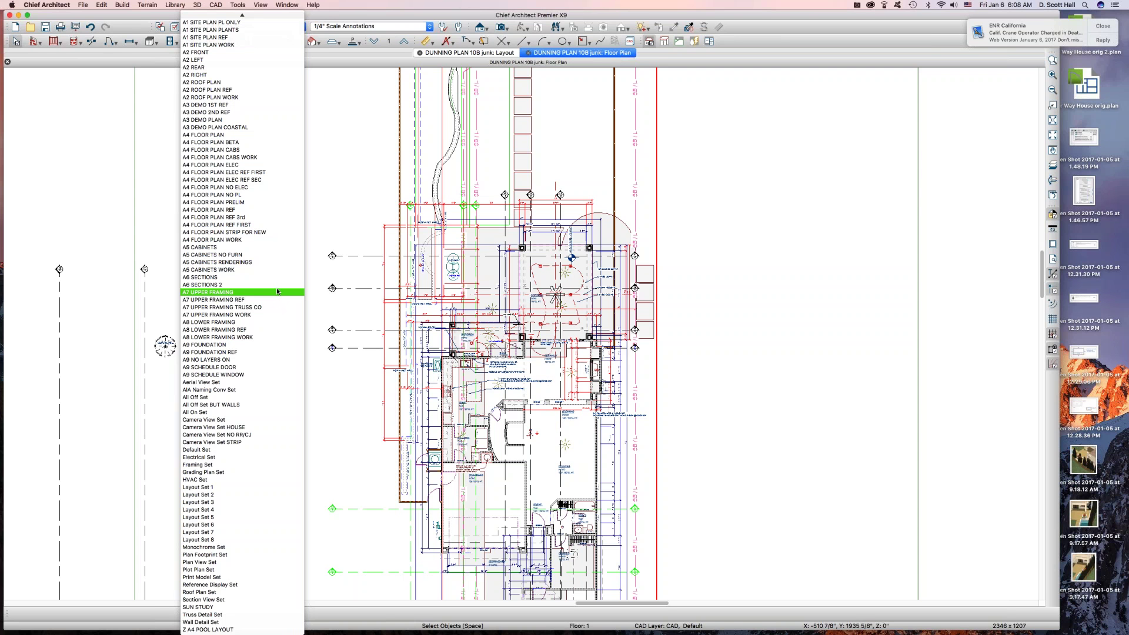
click(738, 270)
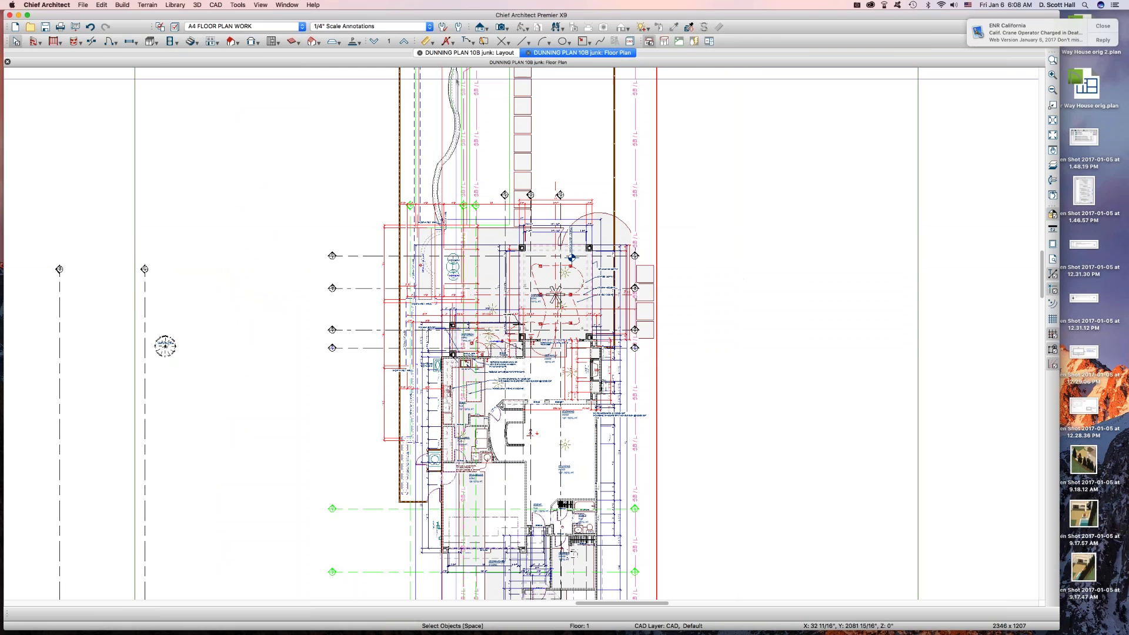
click(488, 53)
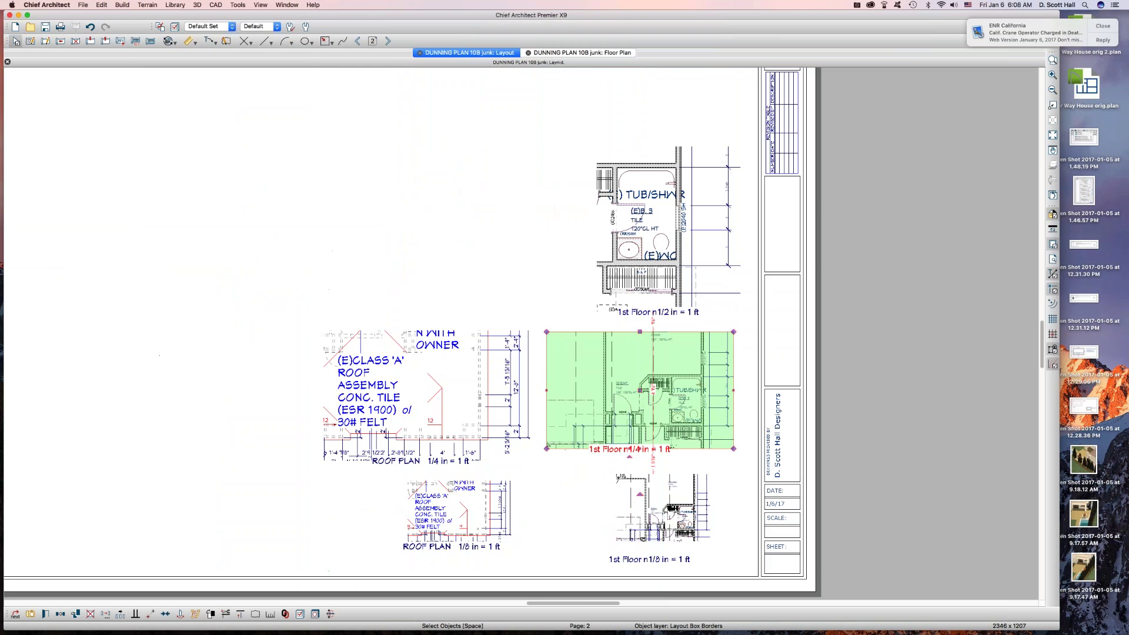
Compare the 1/2, 1/4 and 1/8 in = 1 ft first-floor views on the layout page.
click(688, 237)
click(669, 383)
click(666, 479)
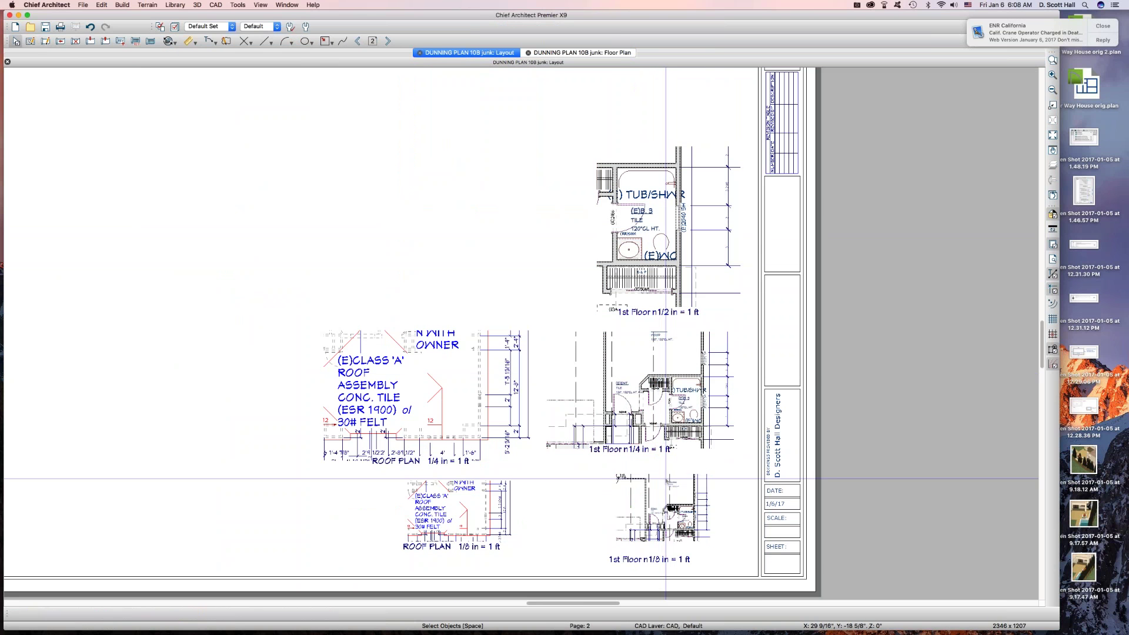
click(657, 412)
click(659, 219)
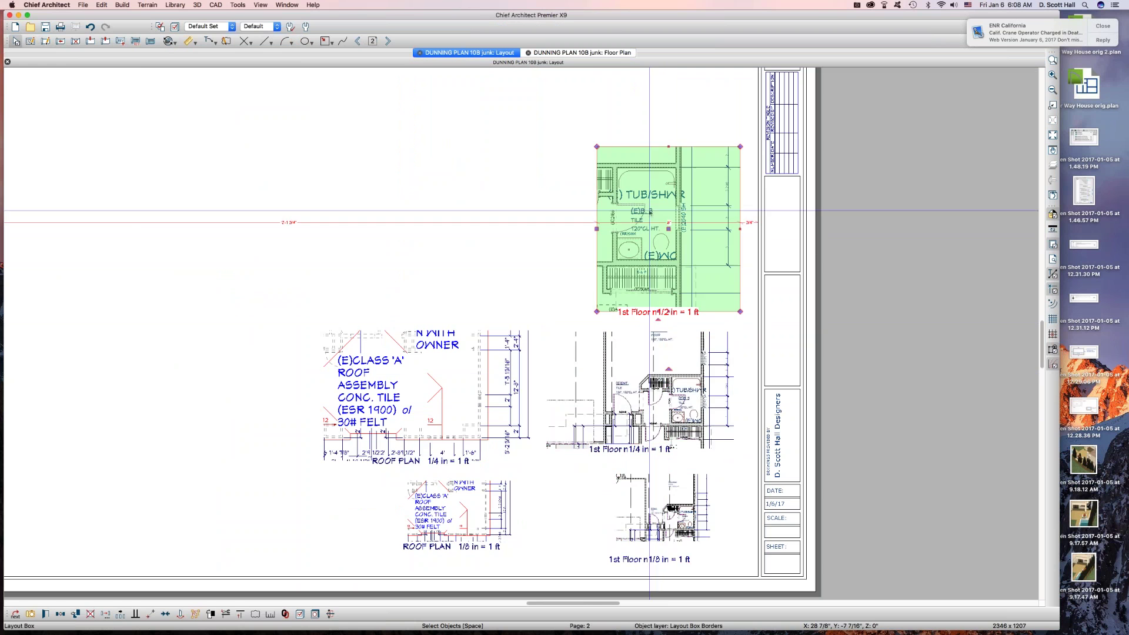
click(664, 353)
click(674, 483)
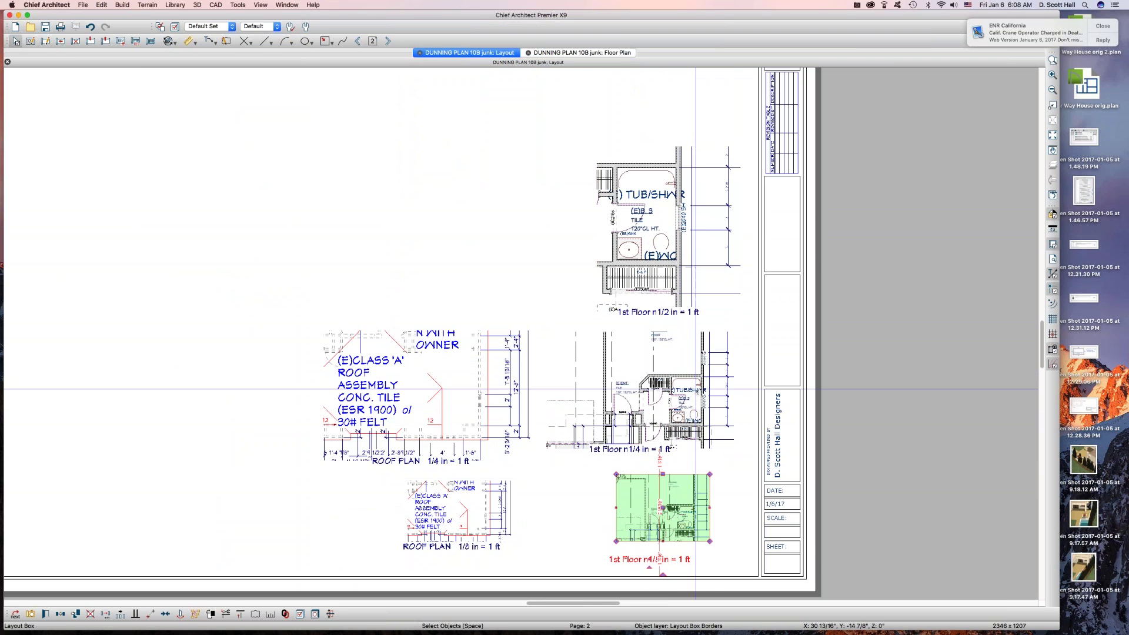
click(656, 264)
click(657, 388)
click(672, 527)
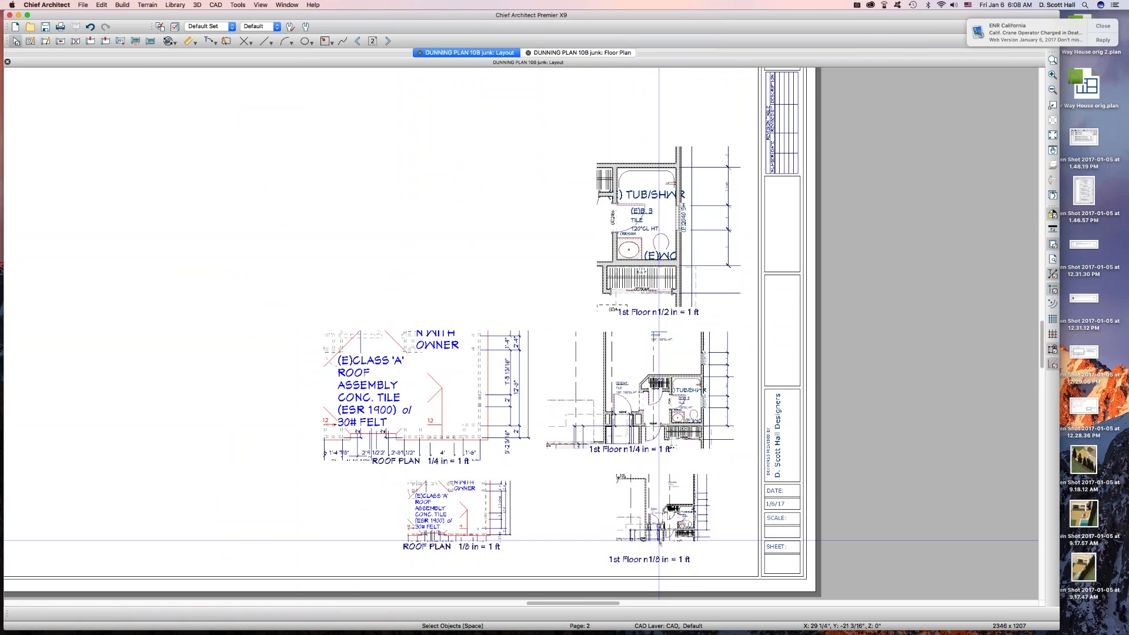
Examine the dimensions and label text of the first-floor views up close at each scale.
scroll(740, 506, up, 3)
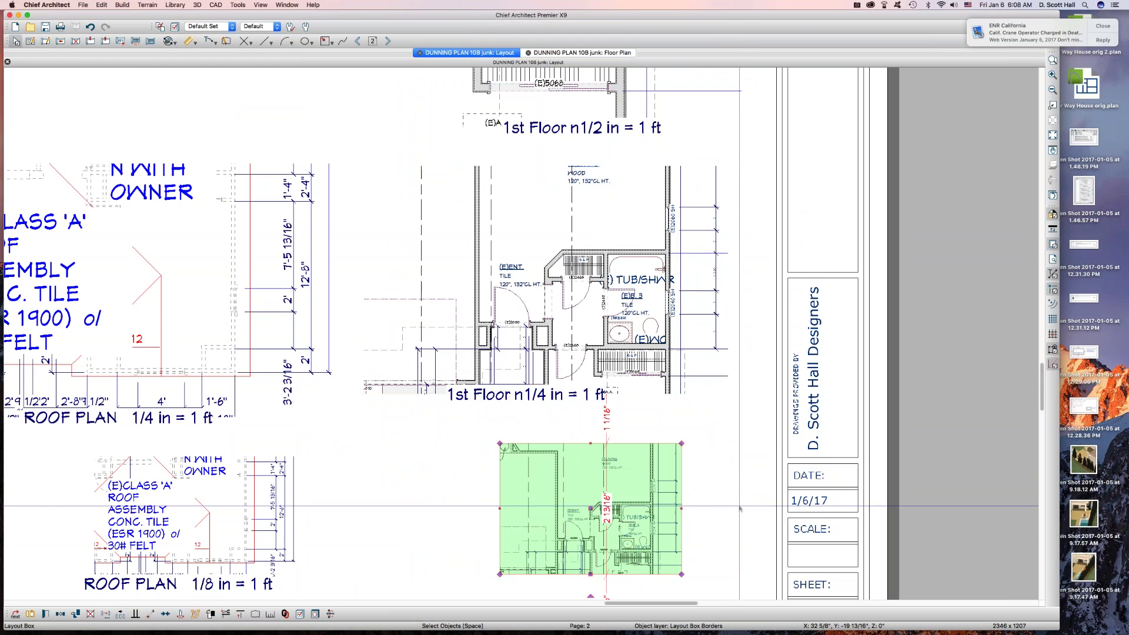
scroll(740, 507, up, 2)
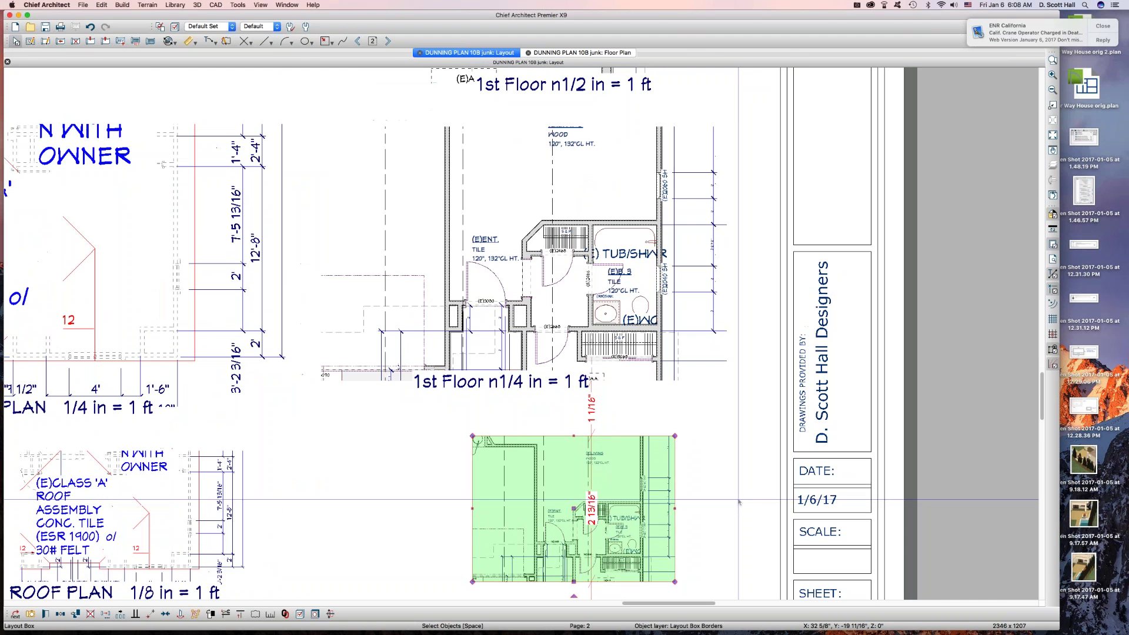
scroll(740, 501, down, 2)
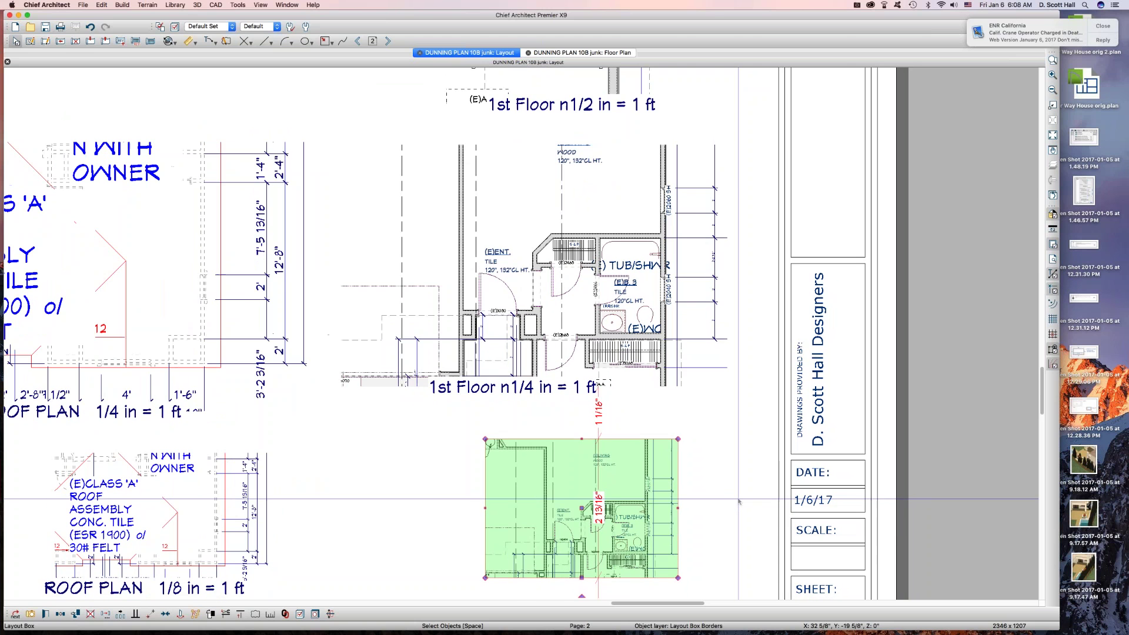
drag(742, 273, 660, 469)
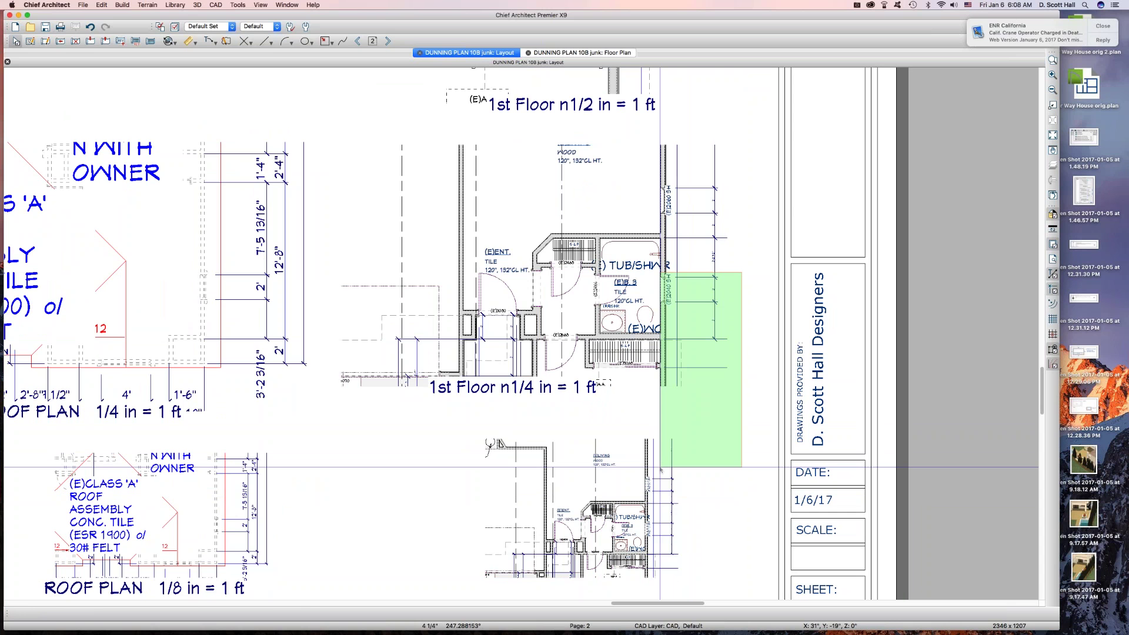
drag(660, 468, 660, 469)
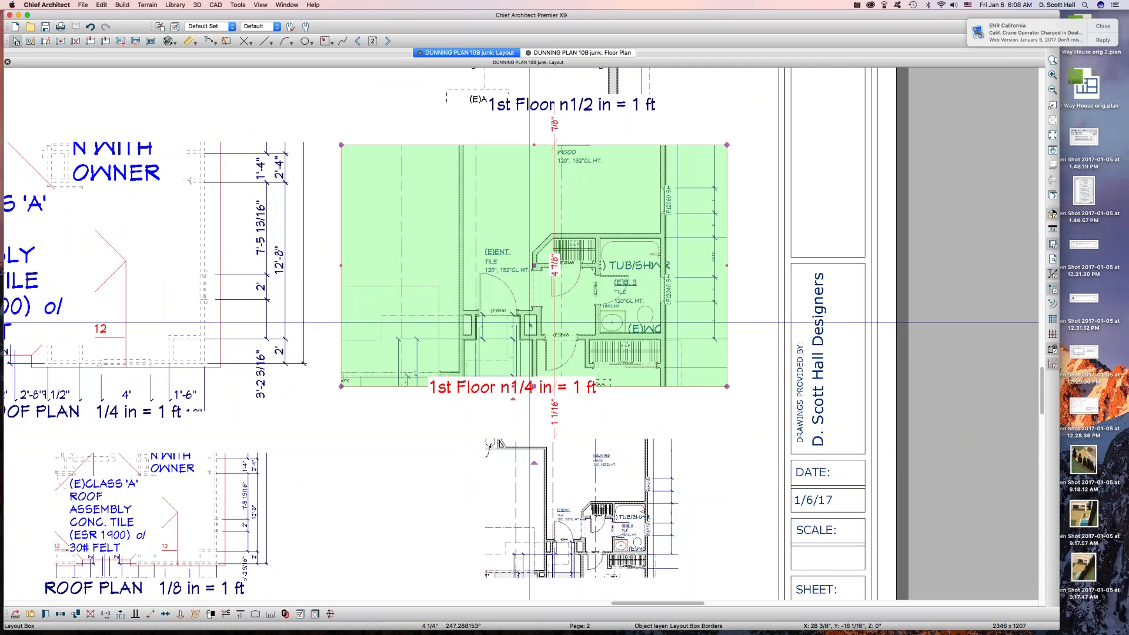
drag(698, 306, 746, 335)
click(620, 512)
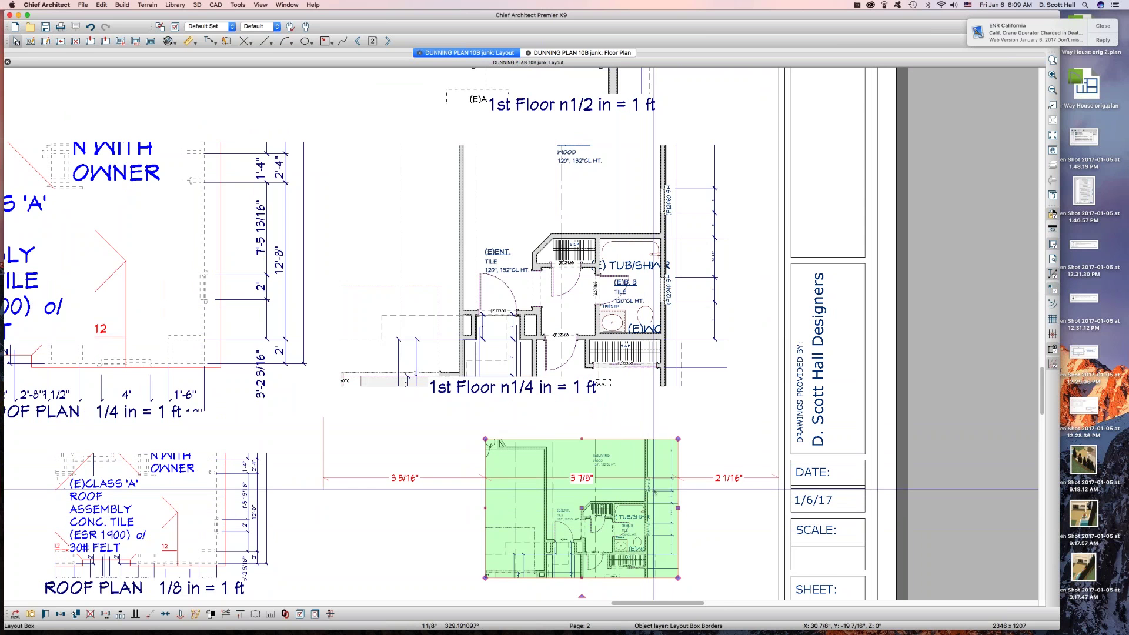
drag(683, 490, 654, 518)
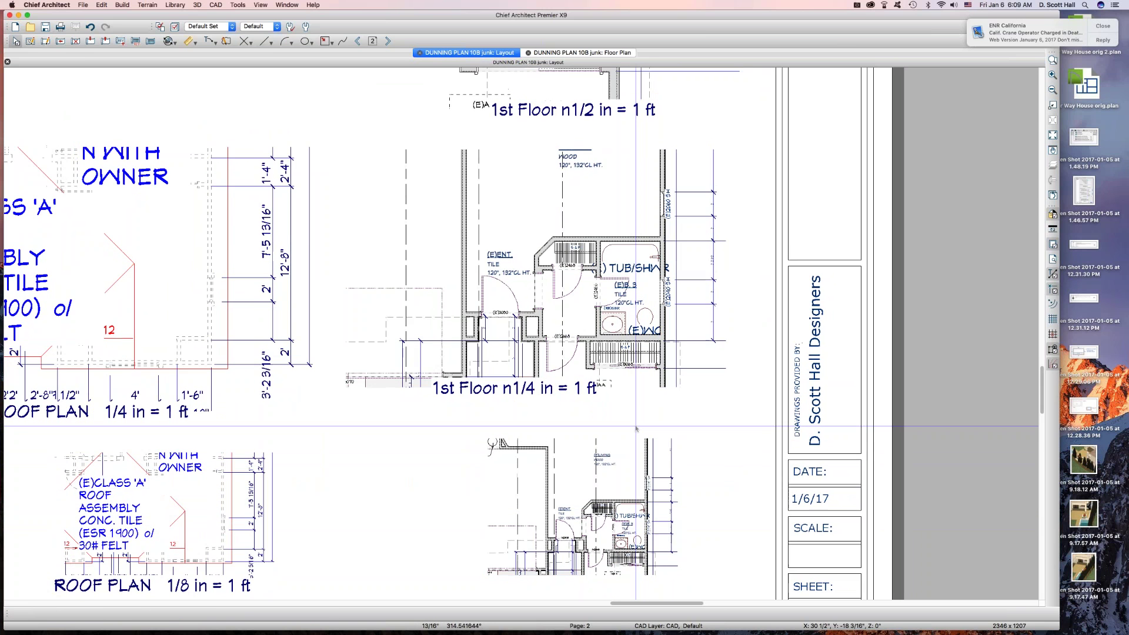
scroll(622, 398, down, 3)
scroll(621, 399, up, 5)
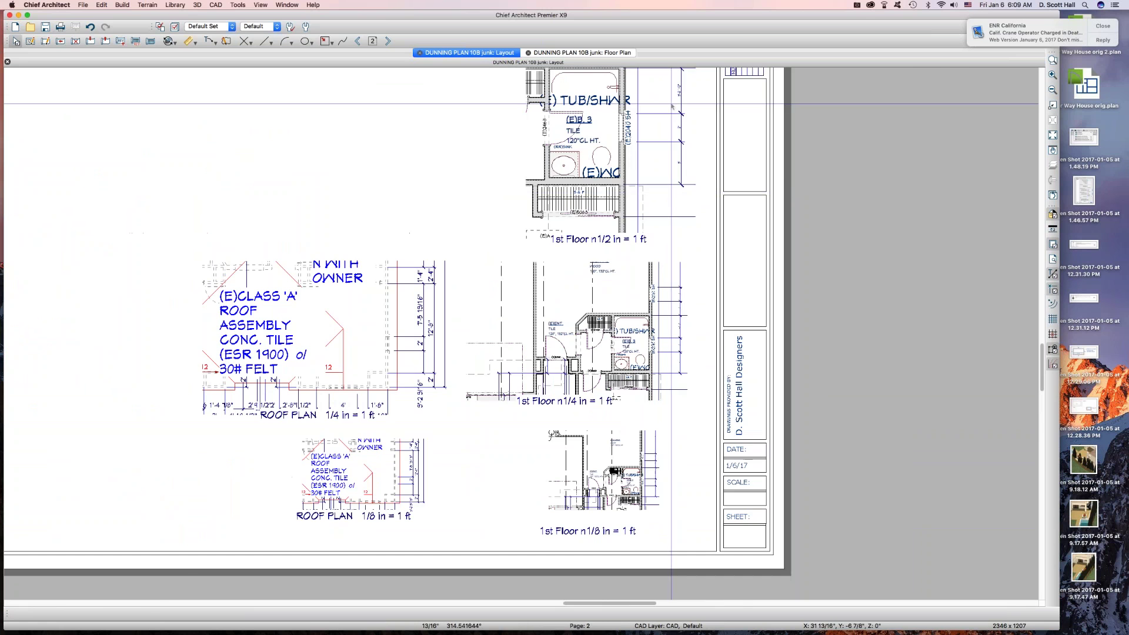
drag(669, 216, 730, 280)
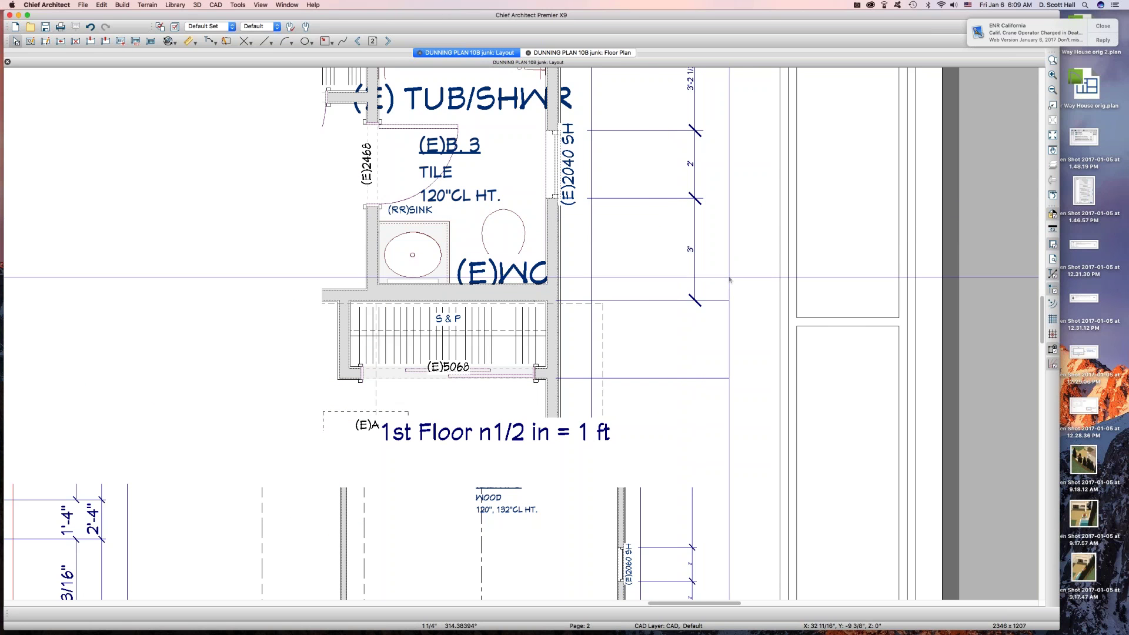
scroll(635, 215, down, 2)
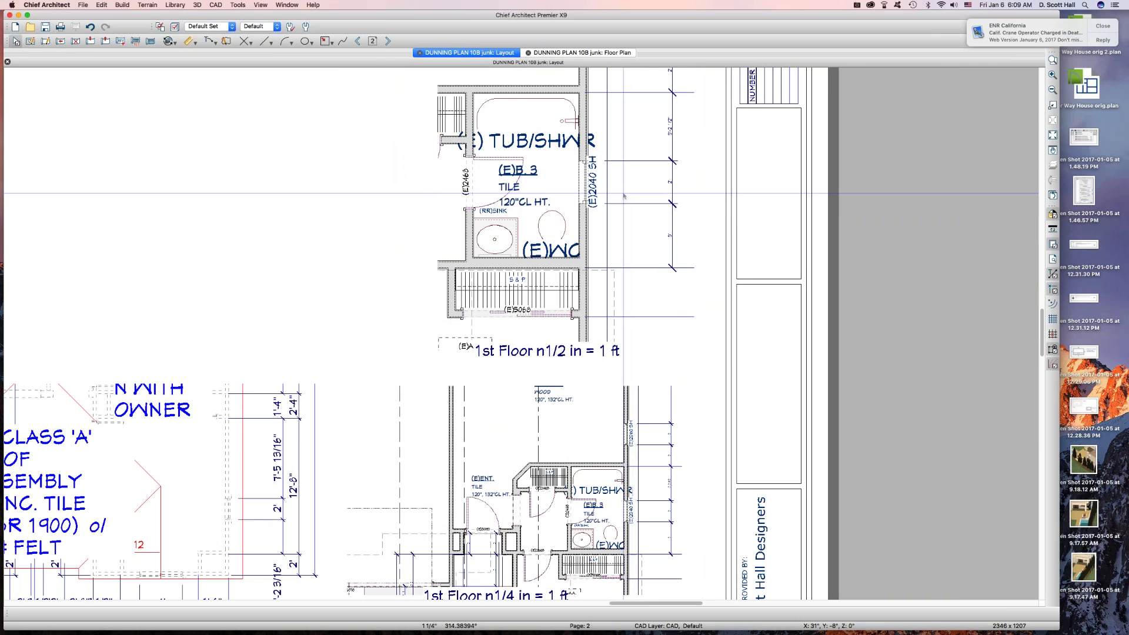
Check which layer set the 1/4 in = 1 ft first-floor layout box uses.
click(542, 220)
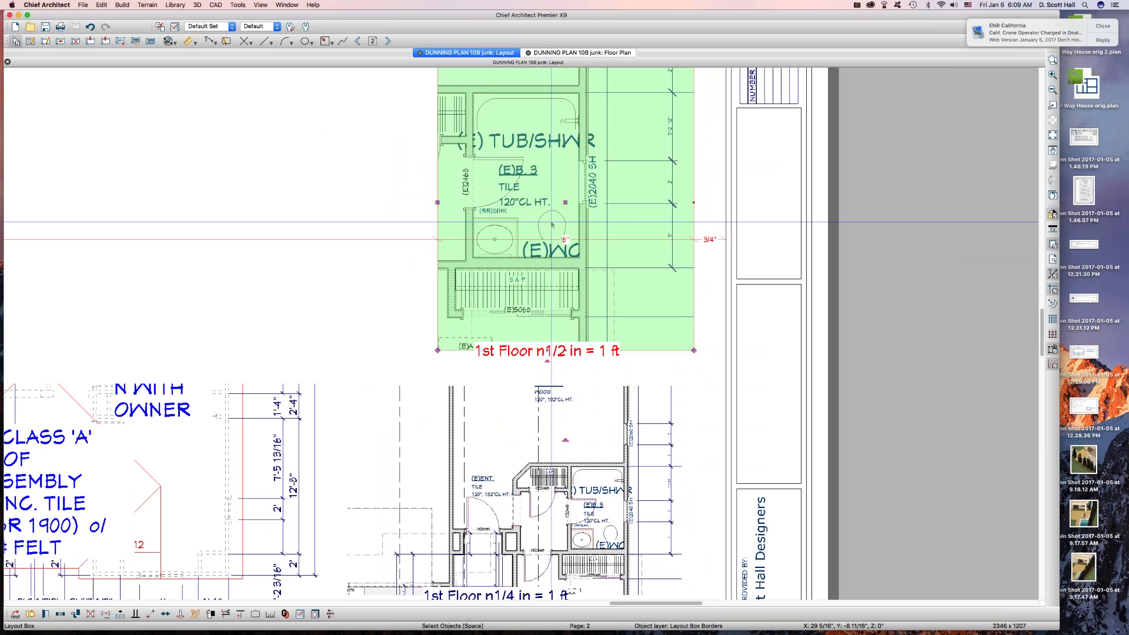
scroll(563, 236, down, 1)
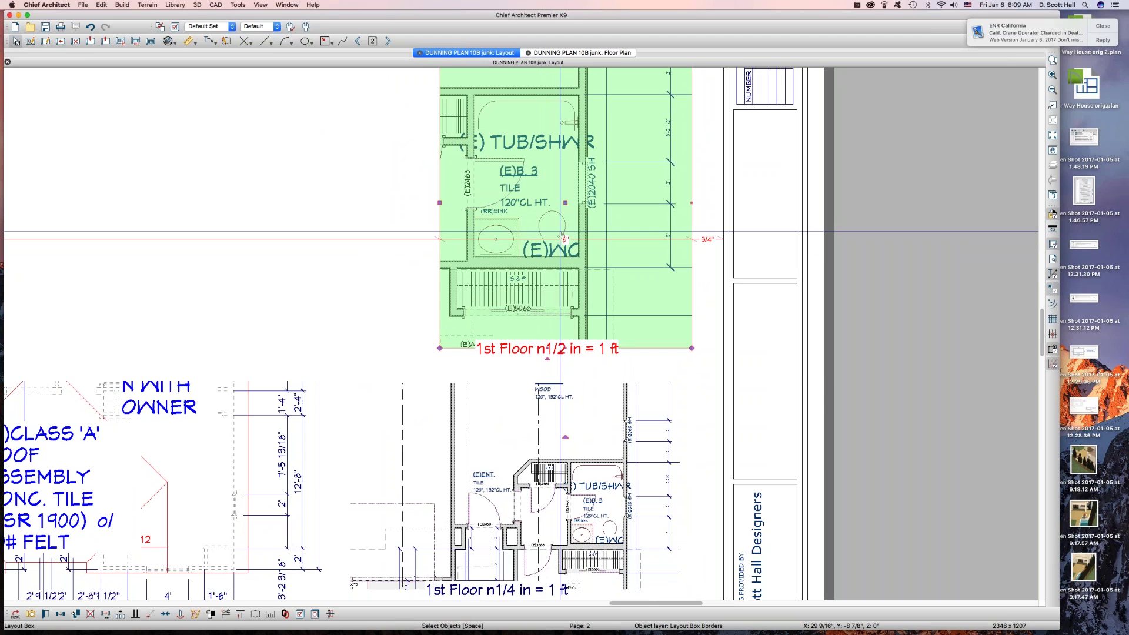
click(554, 389)
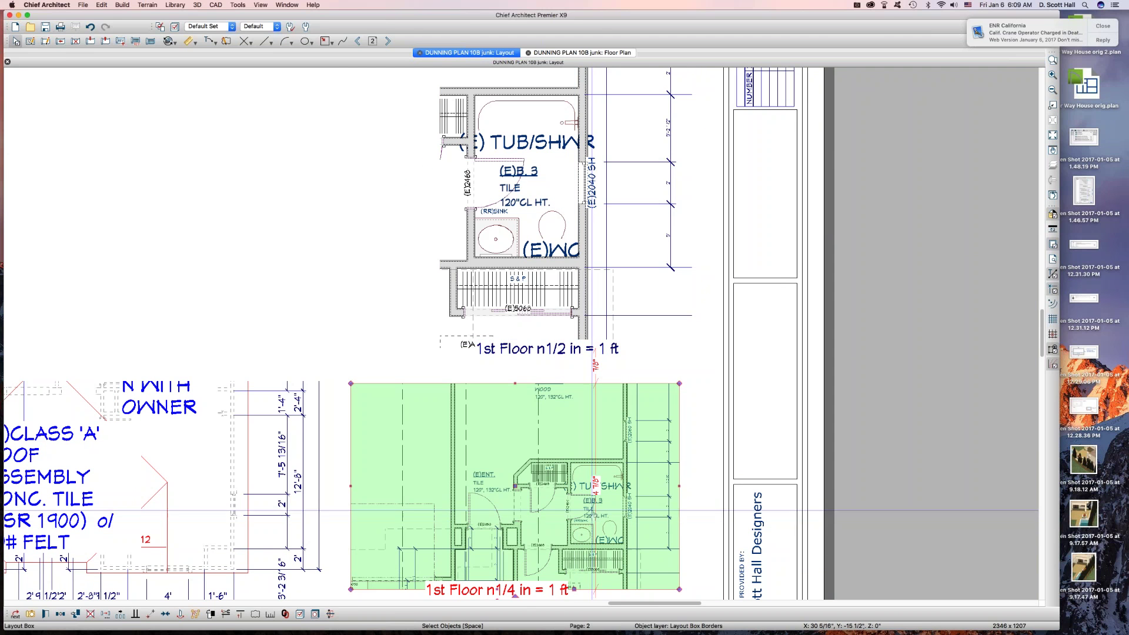
right_click(589, 505)
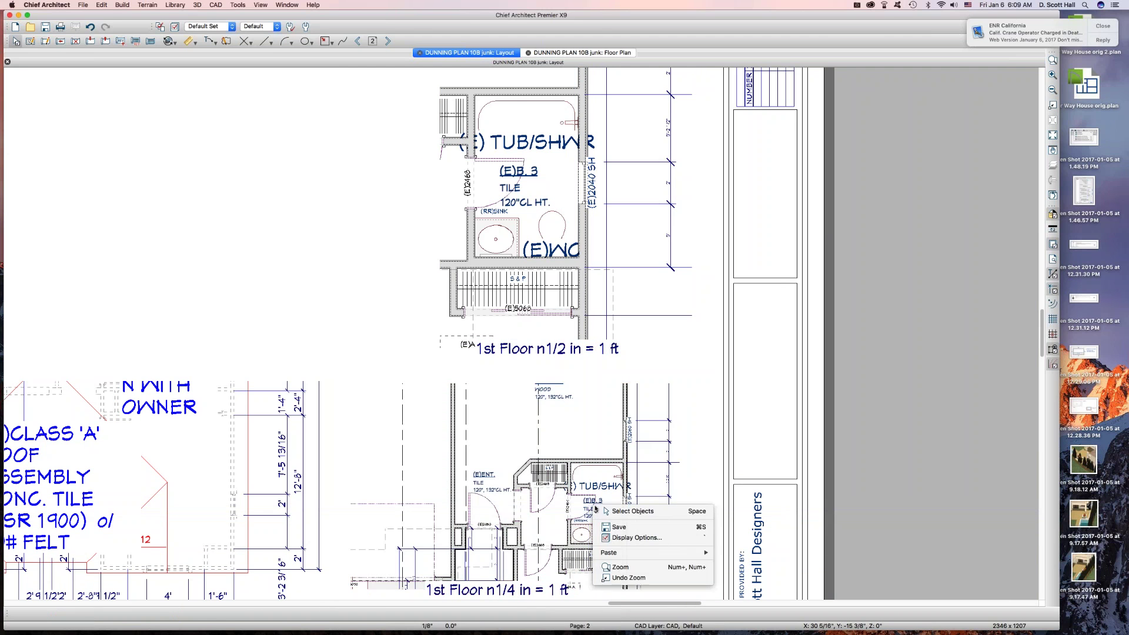
click(530, 479)
right_click(528, 476)
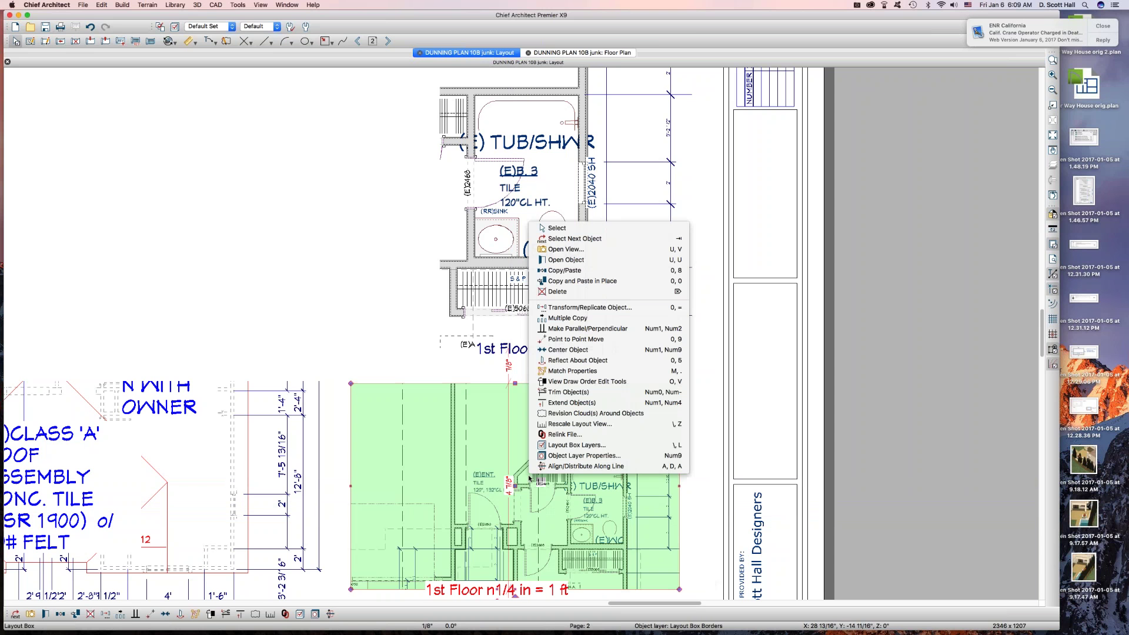
click(567, 450)
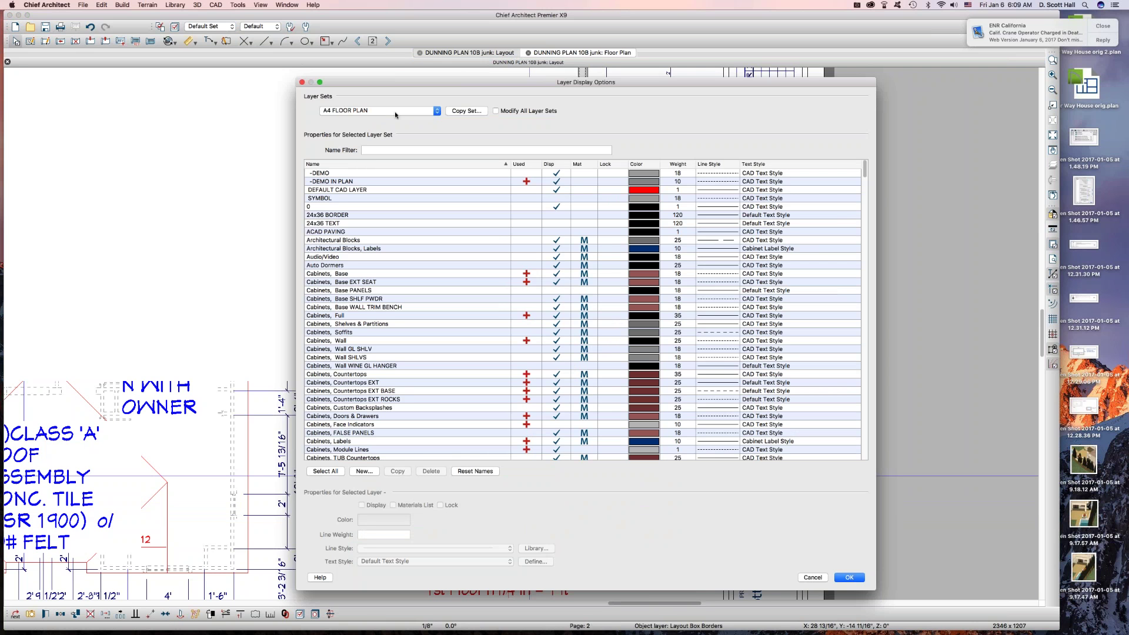
click(851, 578)
In the 1/2 in = 1 ft first-floor box's A4 FLOOR PLAN layer set, change the Fixtures, Labels layer's text style to 2.5 CB.
click(540, 230)
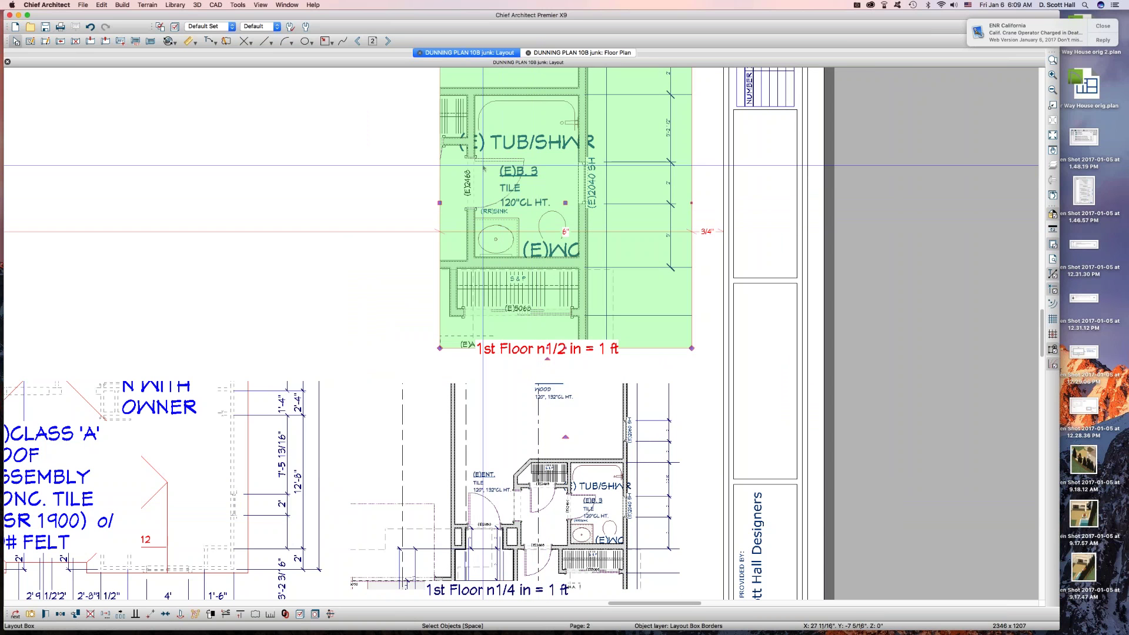
drag(539, 231, 654, 300)
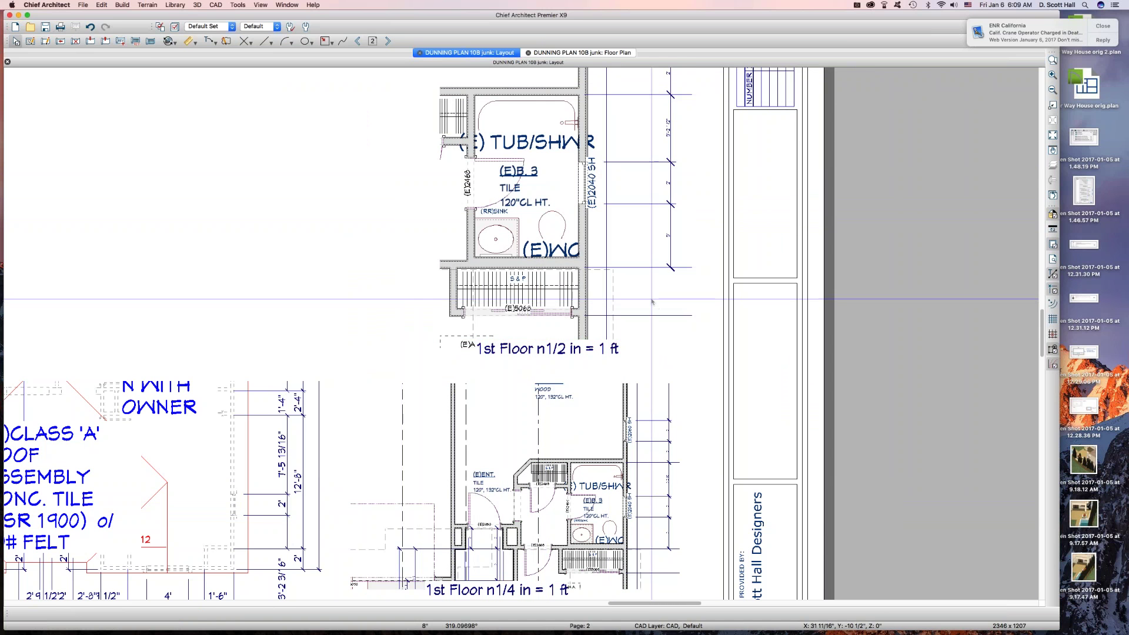
click(584, 212)
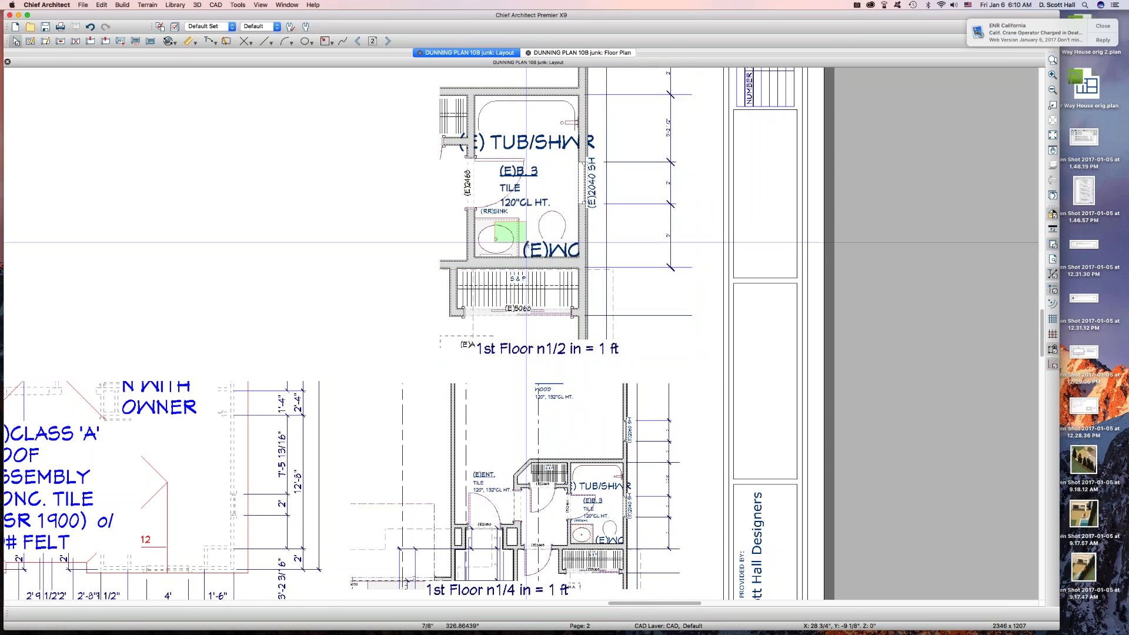
right_click(549, 260)
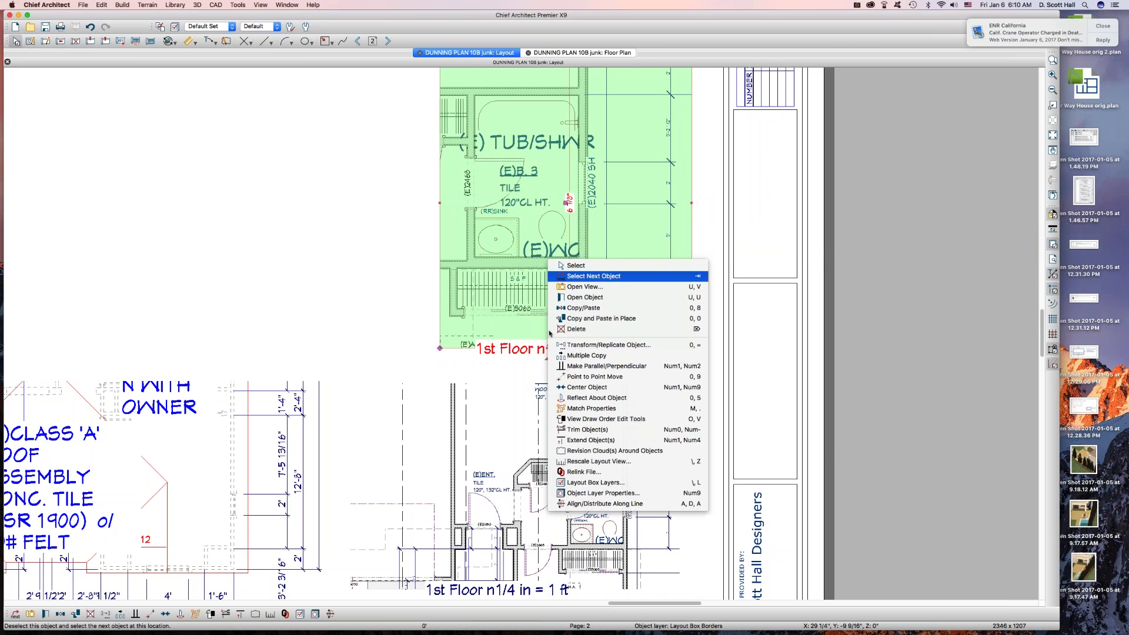
click(588, 483)
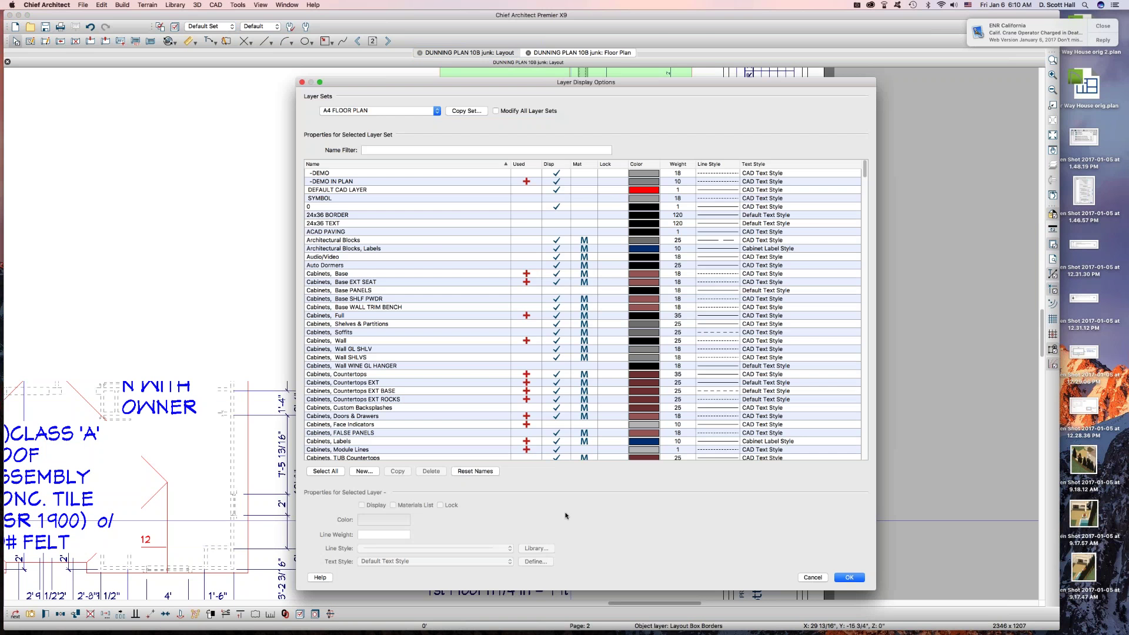
scroll(426, 370, down, 20)
click(425, 366)
scroll(425, 370, down, 15)
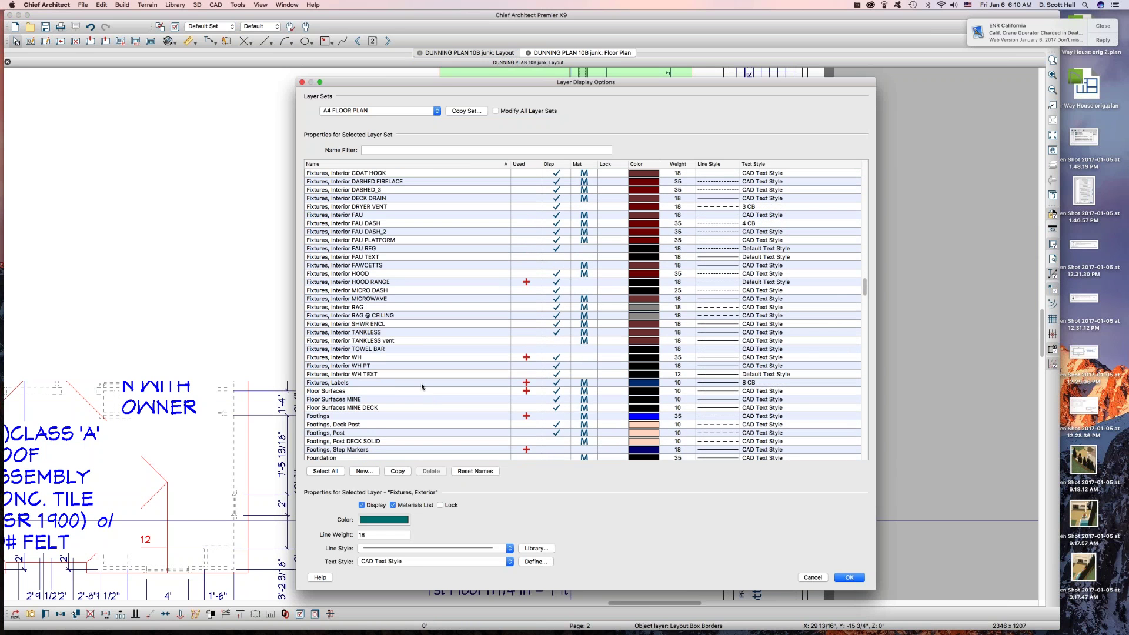
click(421, 382)
click(409, 563)
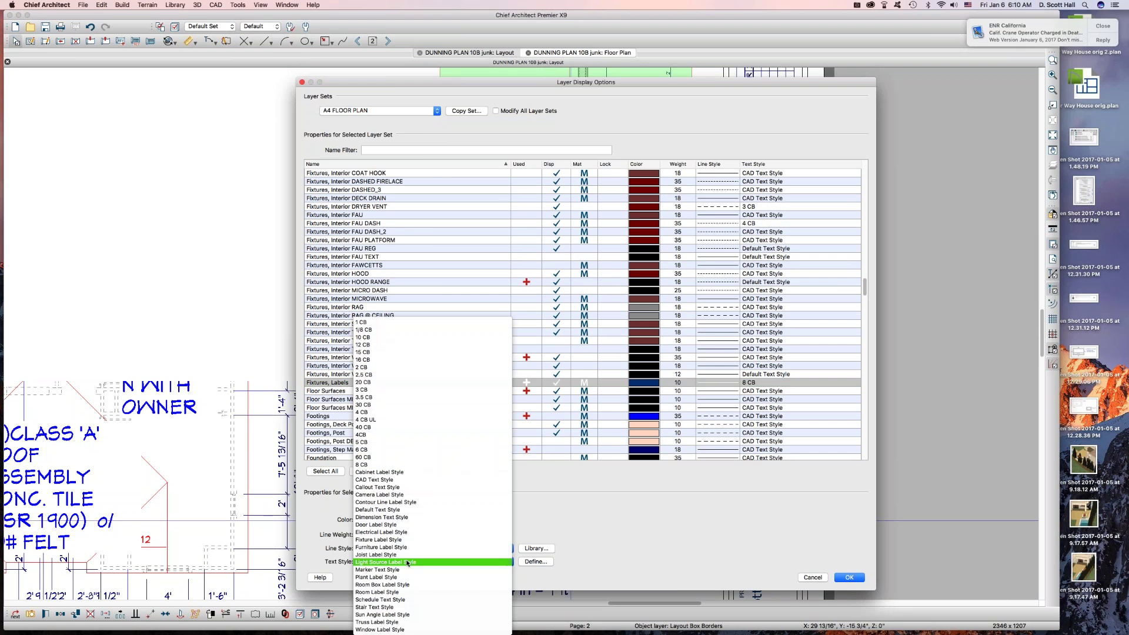
click(369, 377)
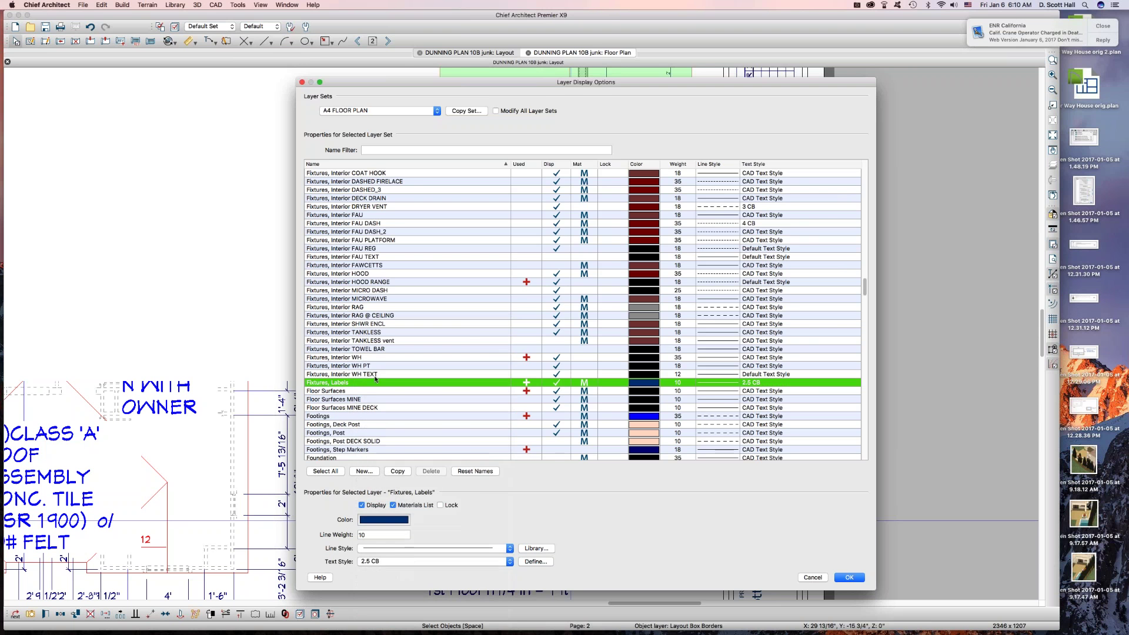
click(849, 578)
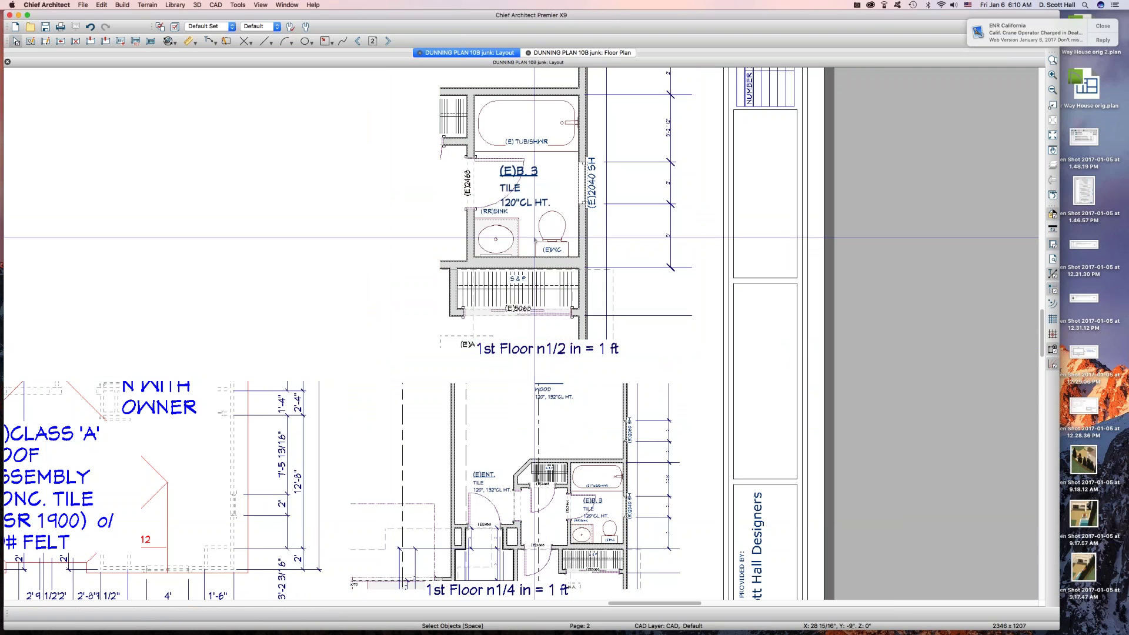
drag(507, 238, 603, 276)
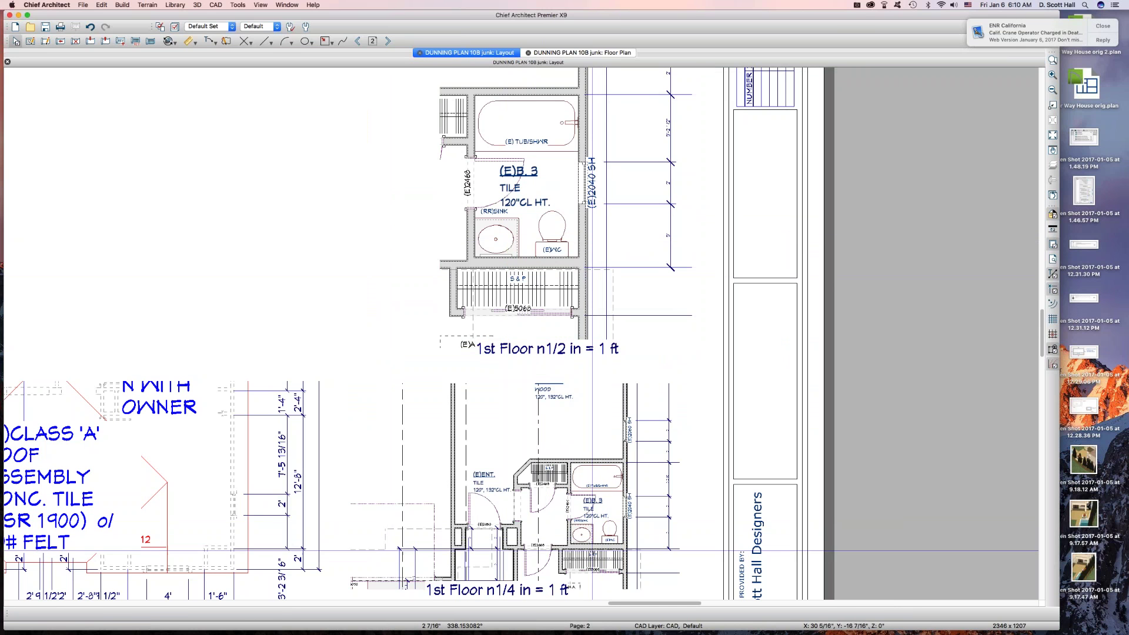
drag(601, 533, 636, 551)
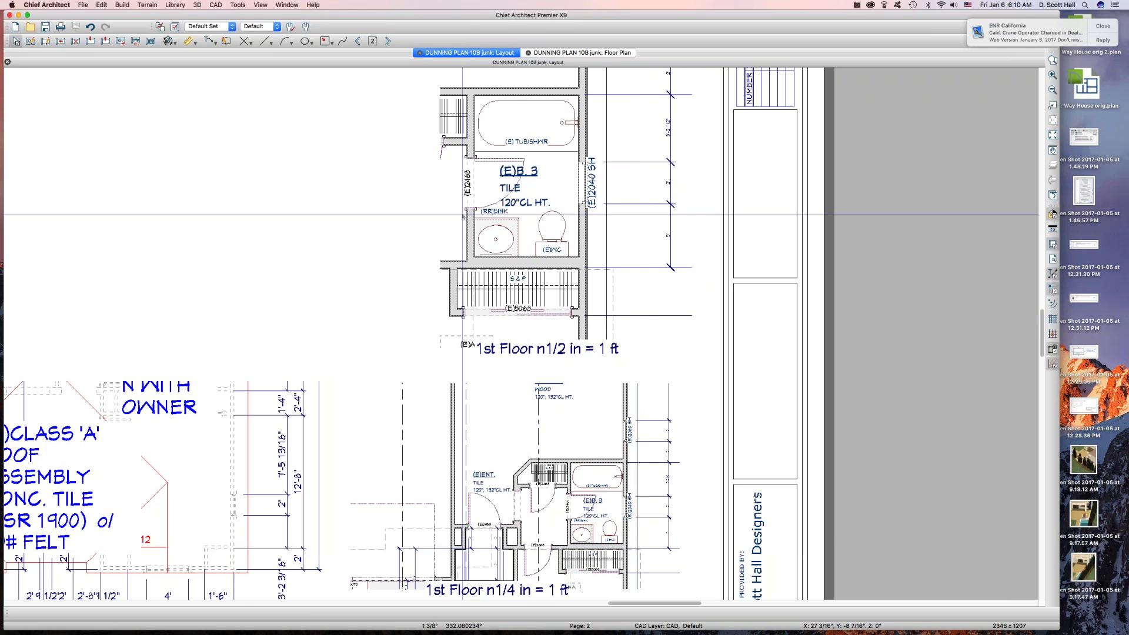
click(536, 240)
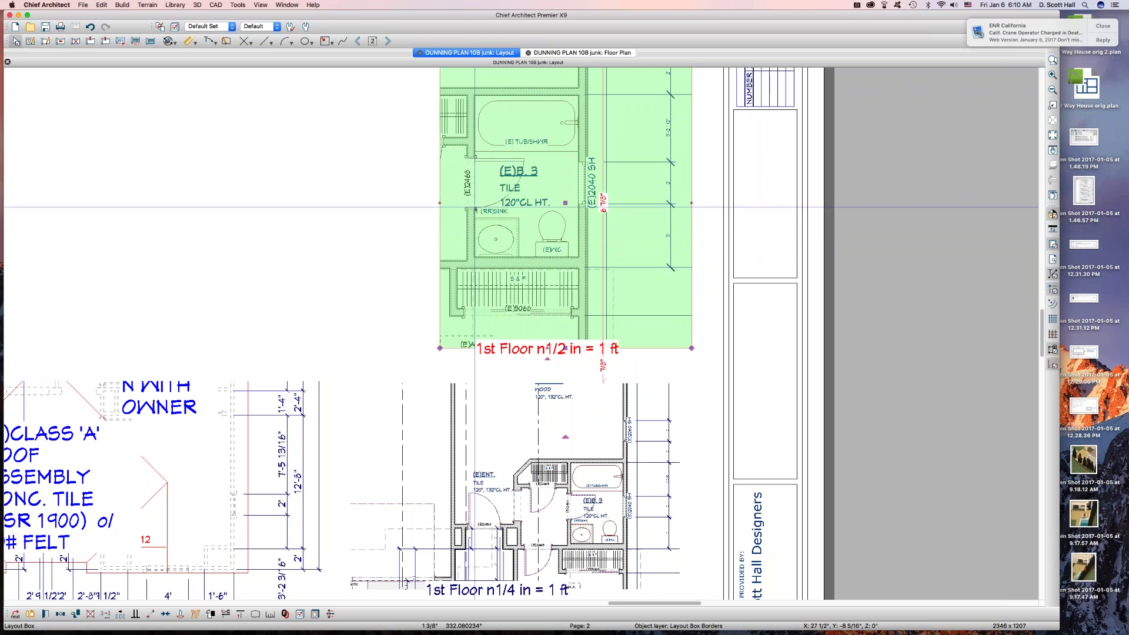
drag(472, 200, 569, 262)
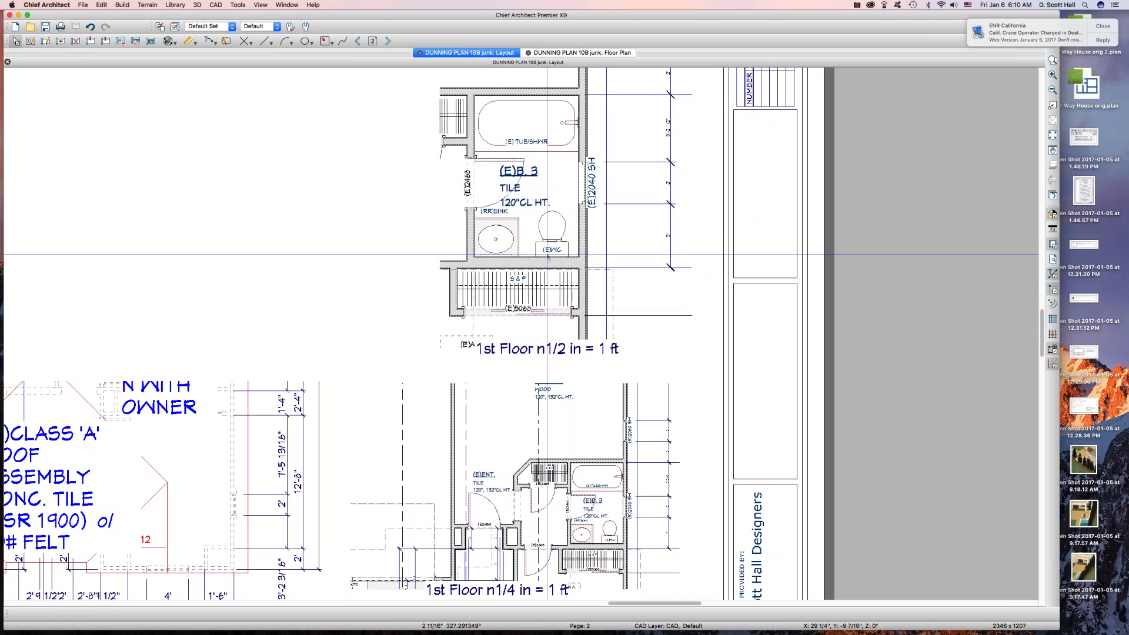
click(547, 254)
key(Escape)
In the floor plan view, copy the A4 FLOOR PLAN annotation set and name the copy A4 FLOOR PLAN 1/2.
double_click(547, 254)
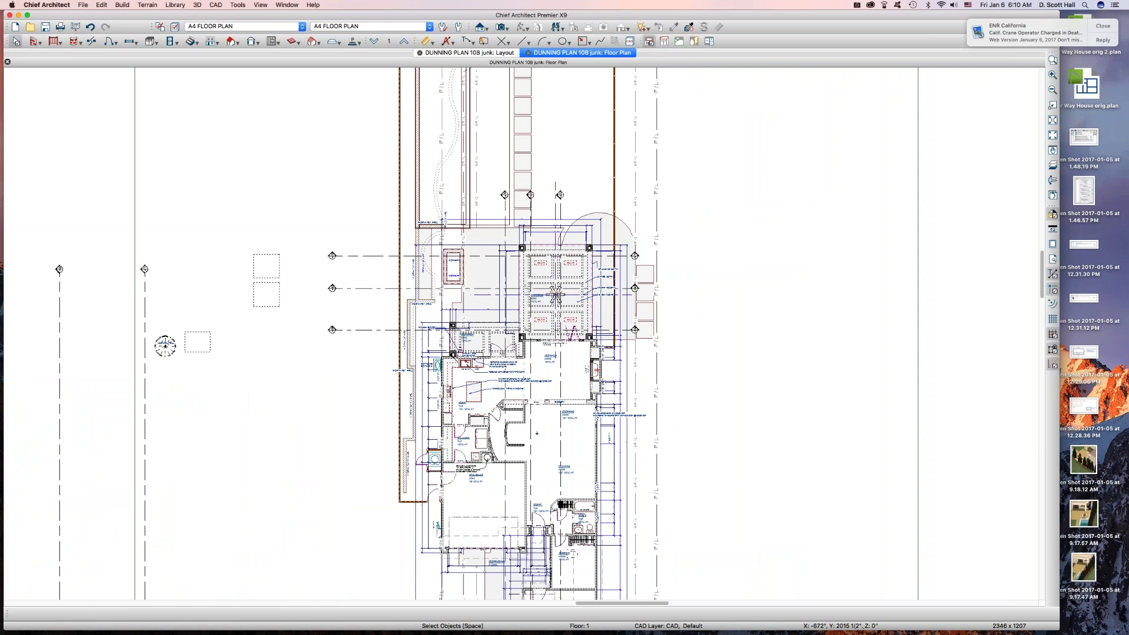
click(522, 124)
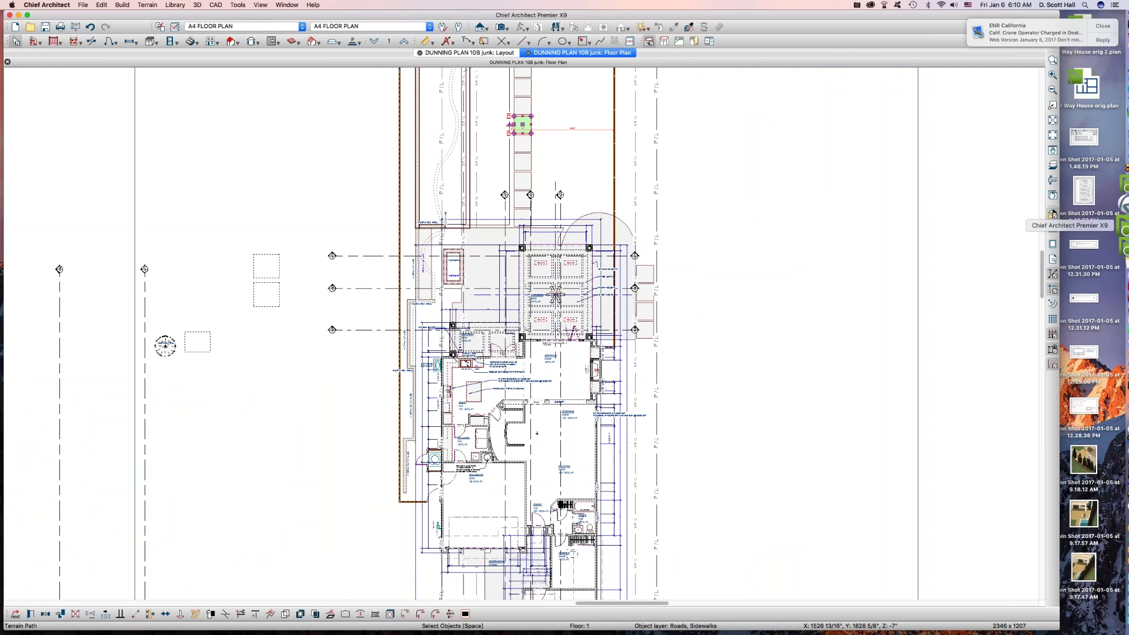
click(745, 271)
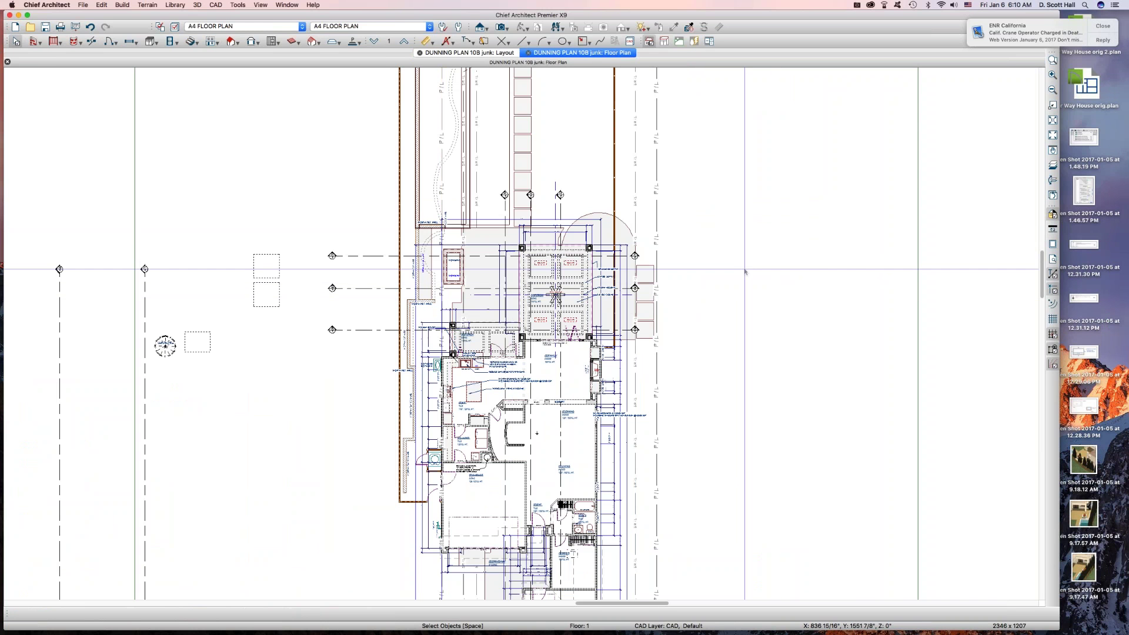
key(a)
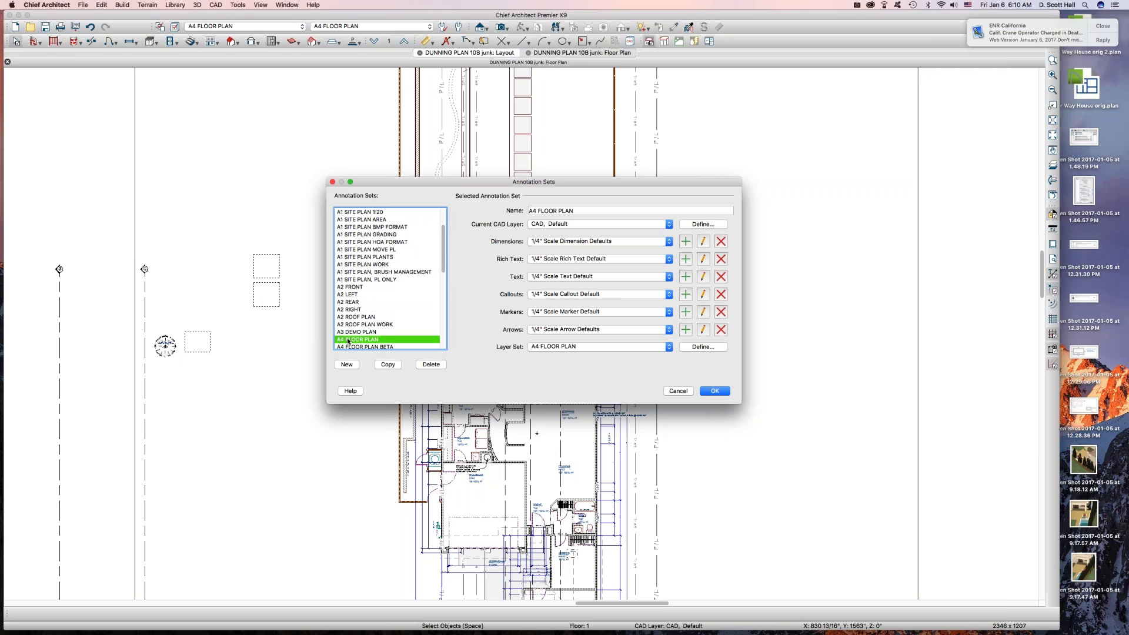
click(387, 365)
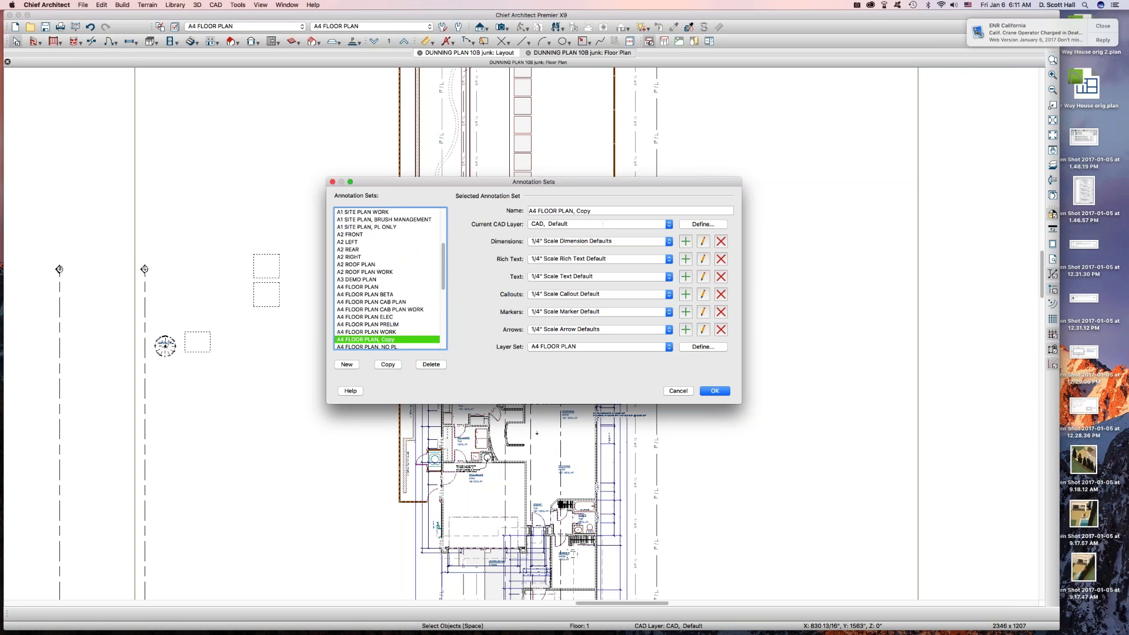
double_click(583, 211)
key(BackSpace)
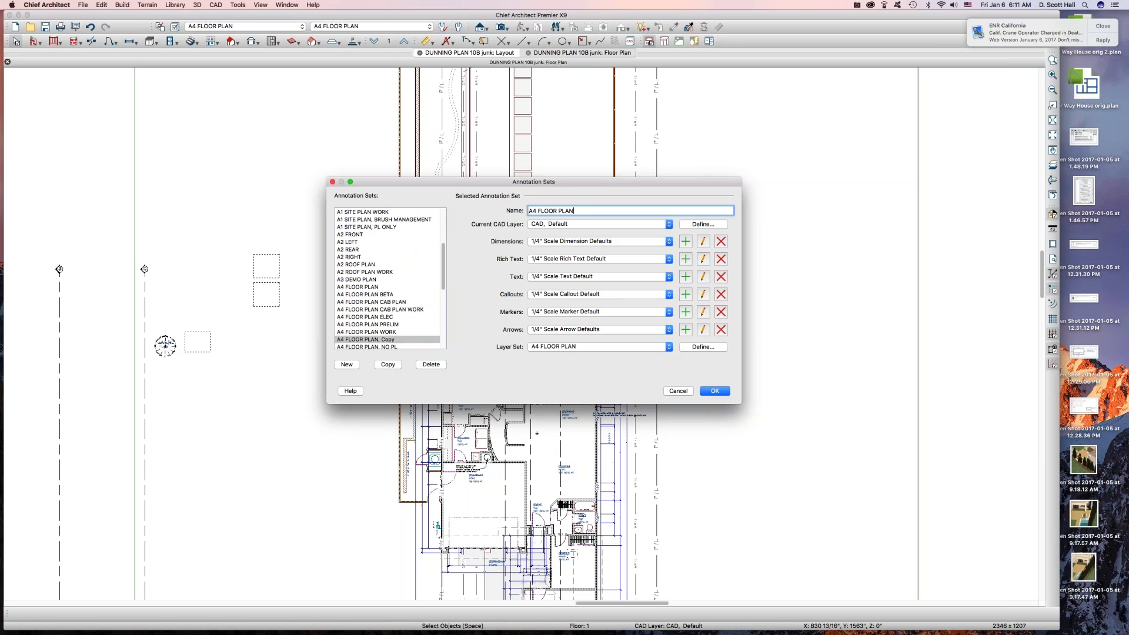
text(1/2)
Copy the A4 FLOOR PLAN layer set as a new layer set named A4 FLOOR PLAN 1/2.
triple_click(593, 210)
click(705, 347)
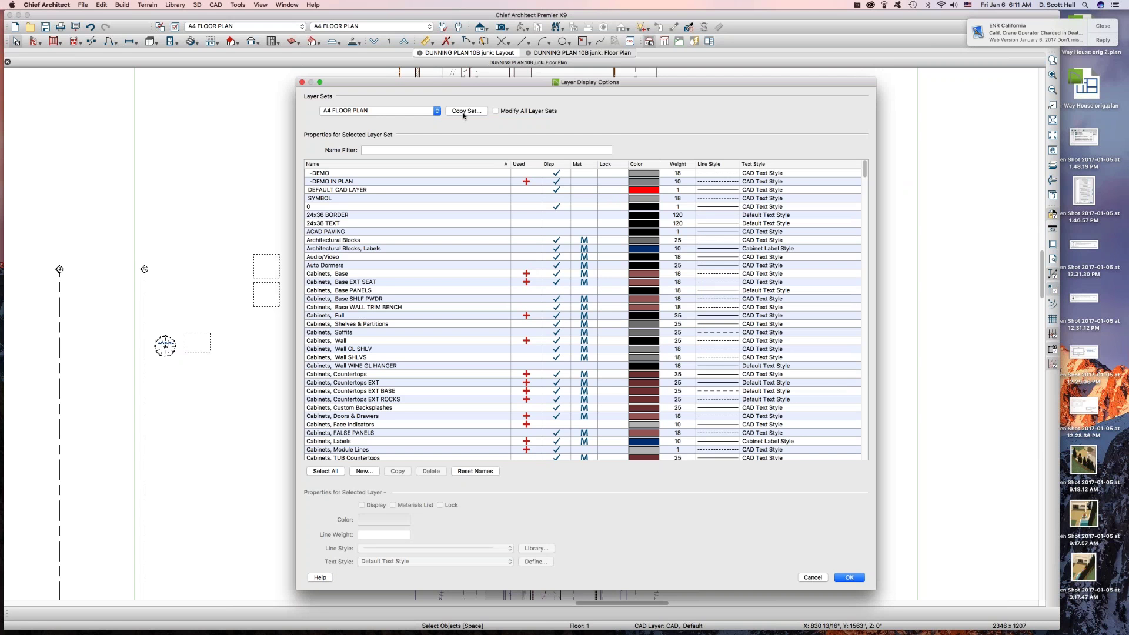
click(462, 112)
click(569, 308)
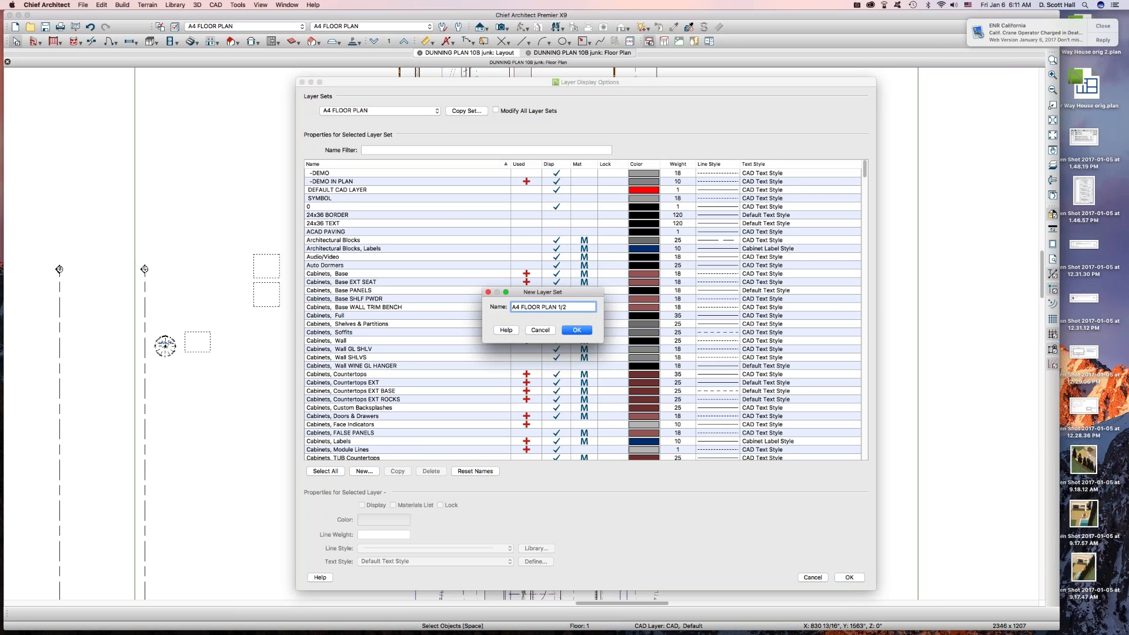
key(Return)
click(851, 578)
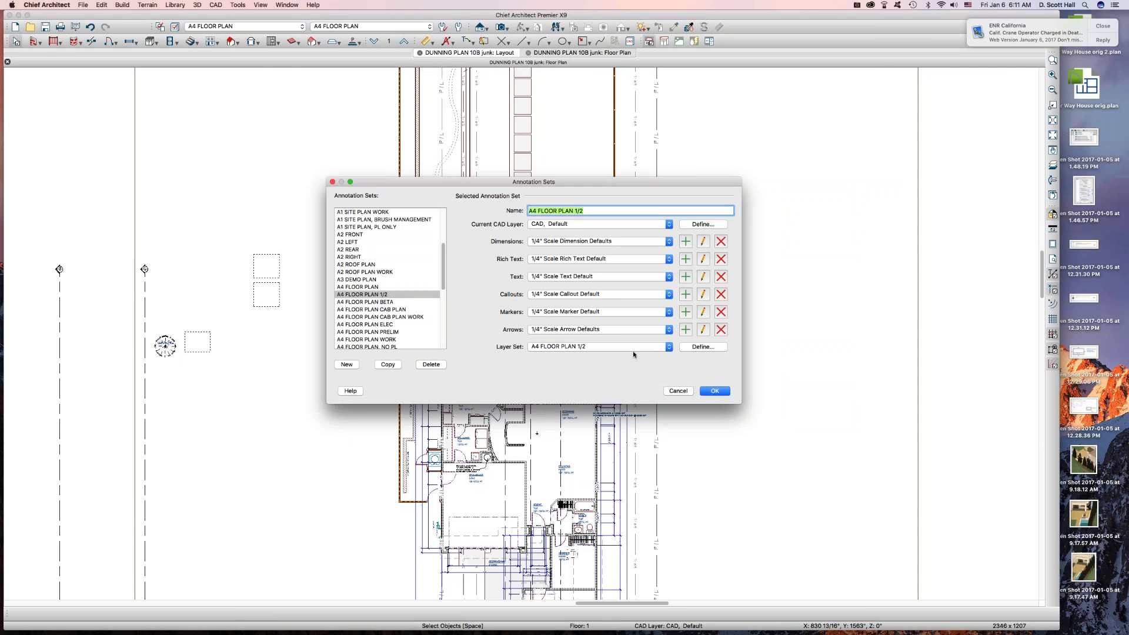
Keep A4 FLOOR PLAN 1/2 as the new annotation set's layer set and save the annotation sets.
drag(584, 210, 557, 210)
drag(486, 210, 478, 212)
click(601, 348)
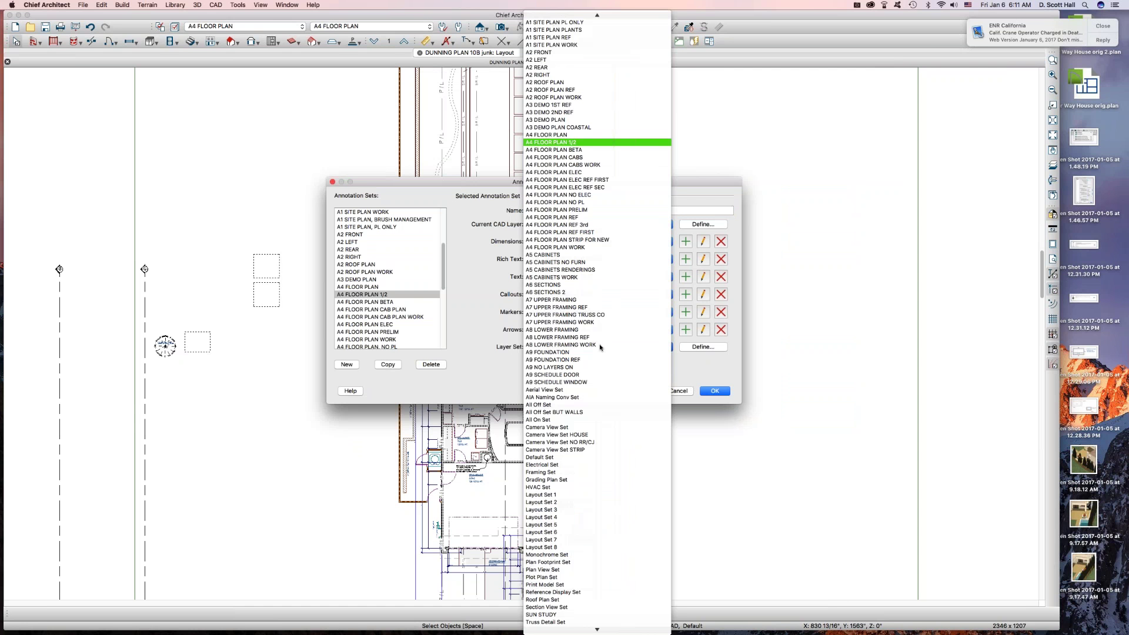
click(589, 142)
click(714, 390)
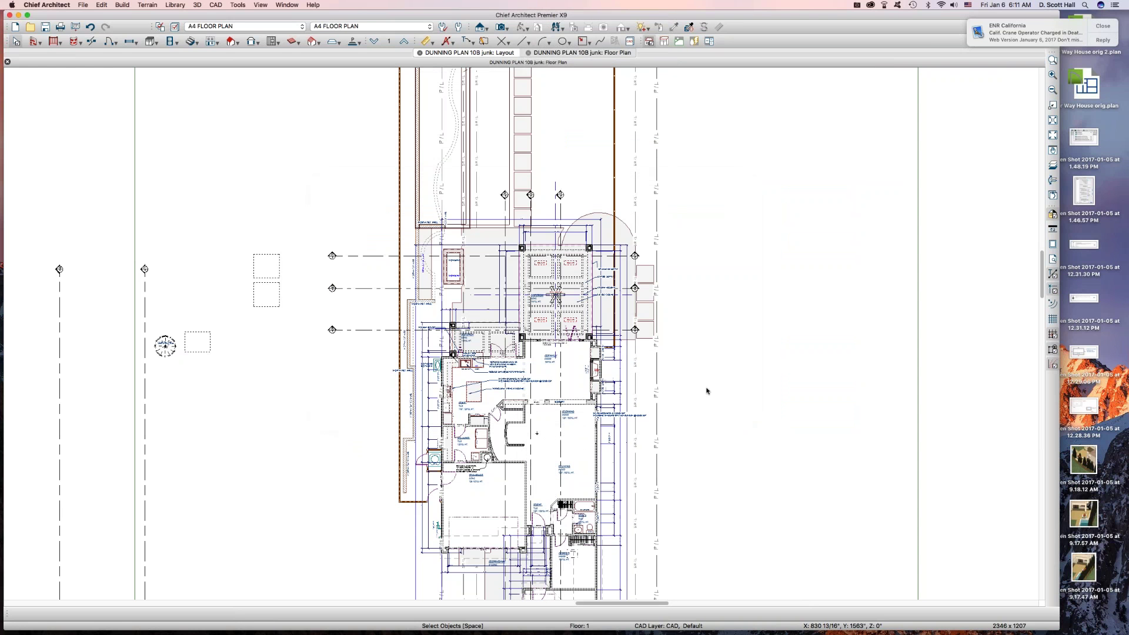
On the layout page, switch the 1/2 in = 1 ft first-floor box to the A4 FLOOR PLAN 1/2 layer set.
click(589, 53)
click(465, 53)
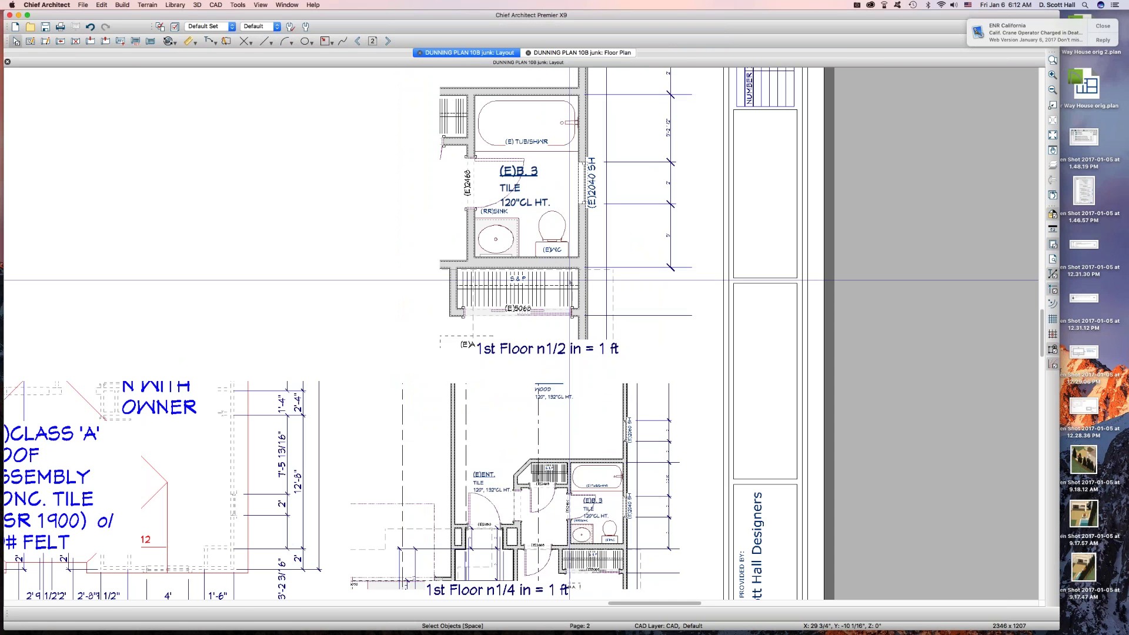
click(541, 202)
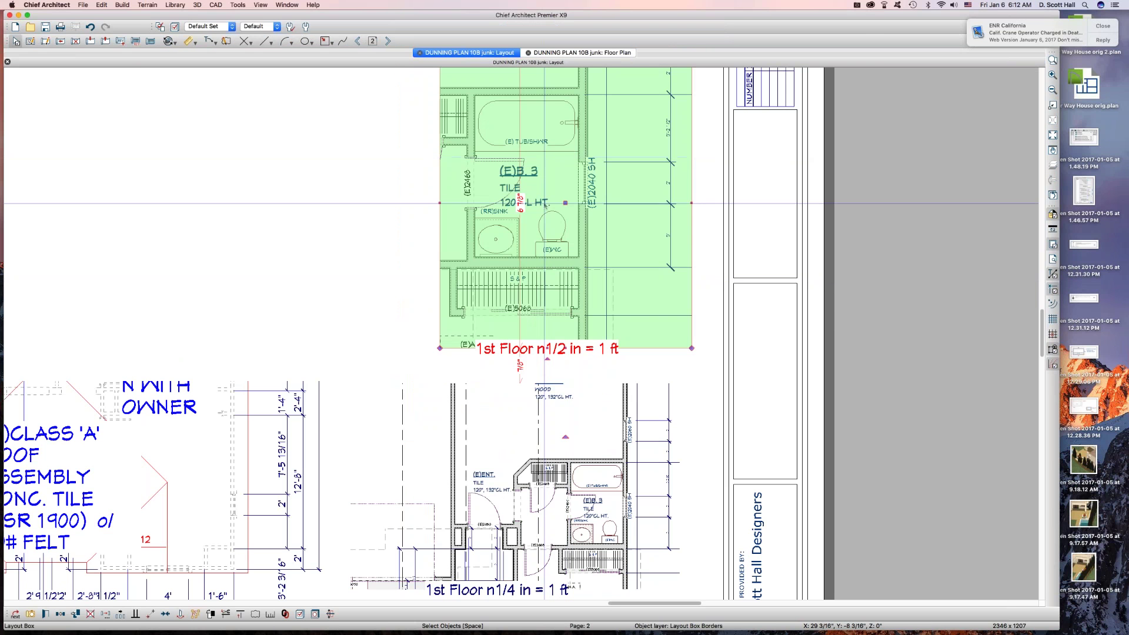
right_click(535, 194)
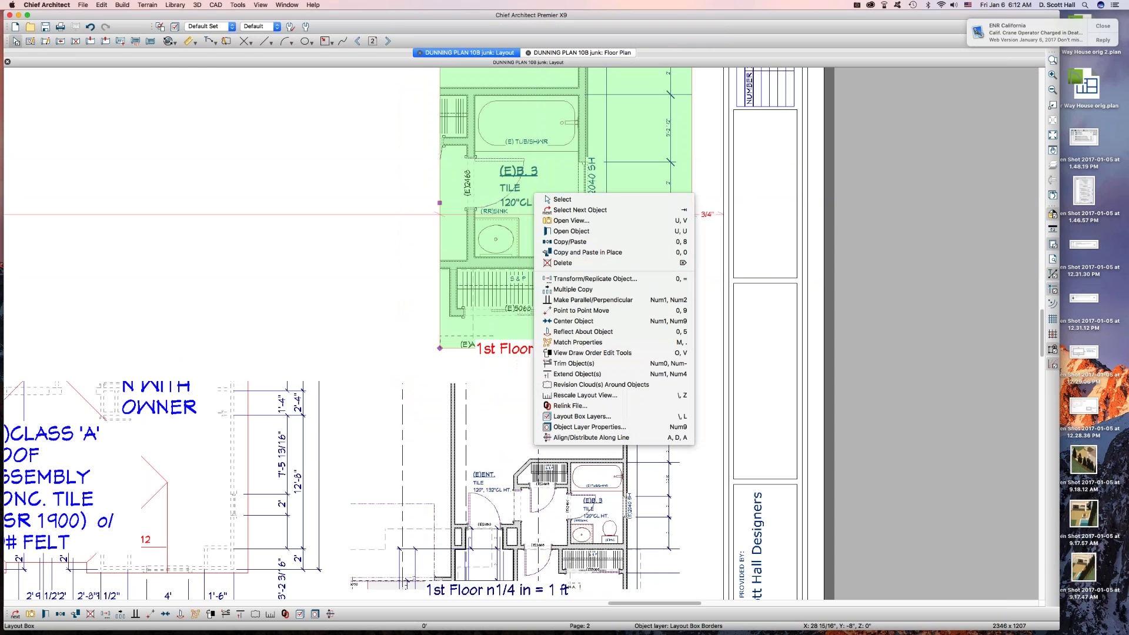
click(592, 417)
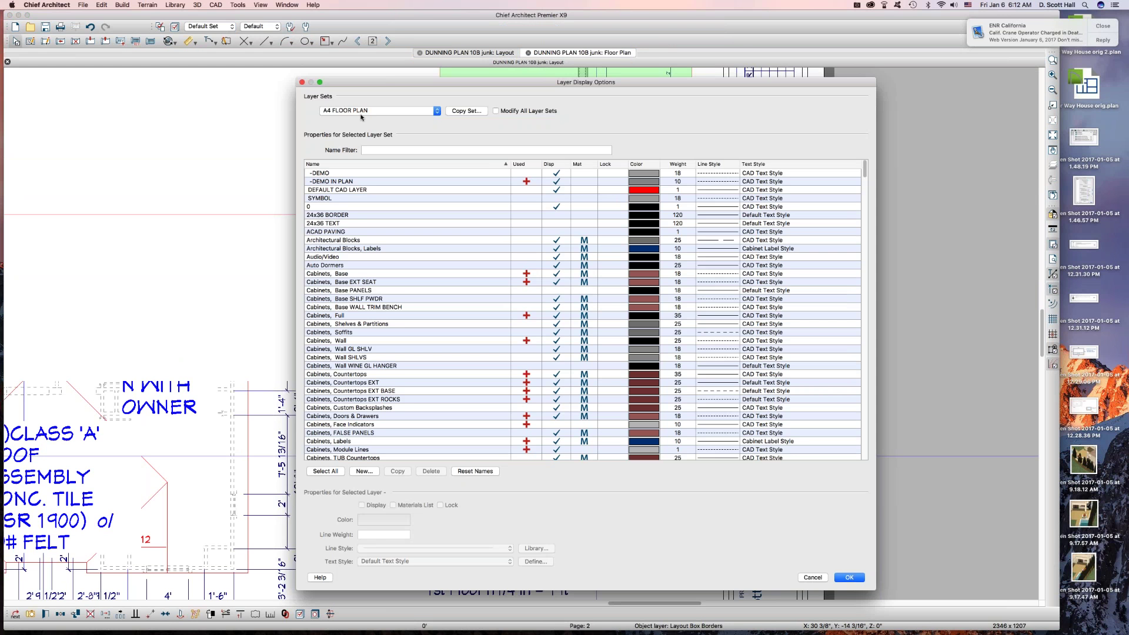
click(386, 112)
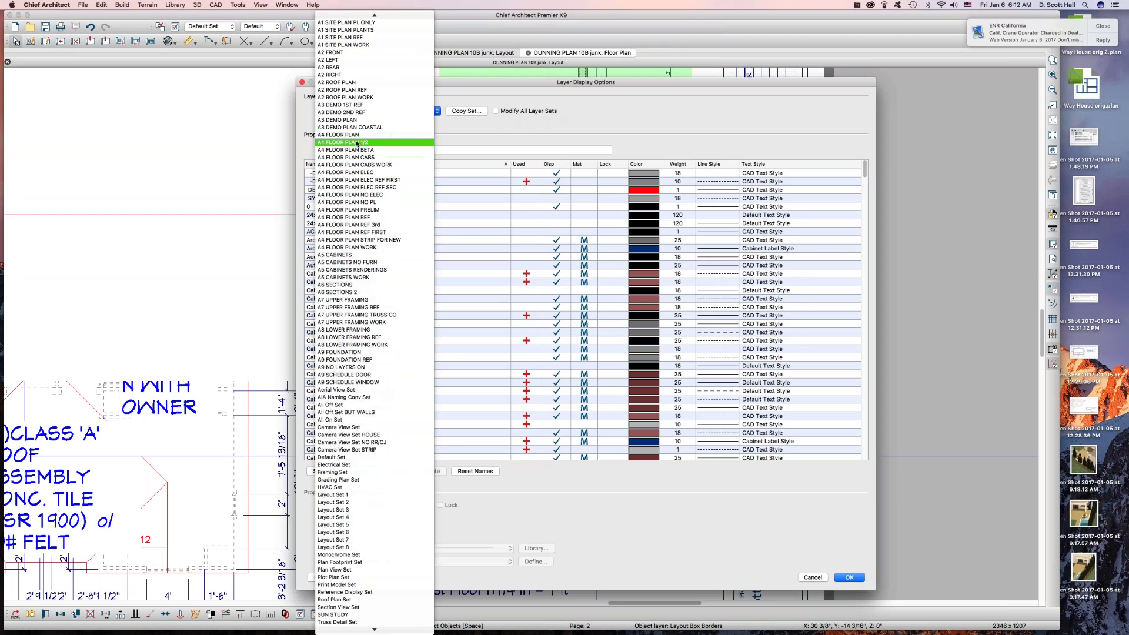
click(348, 142)
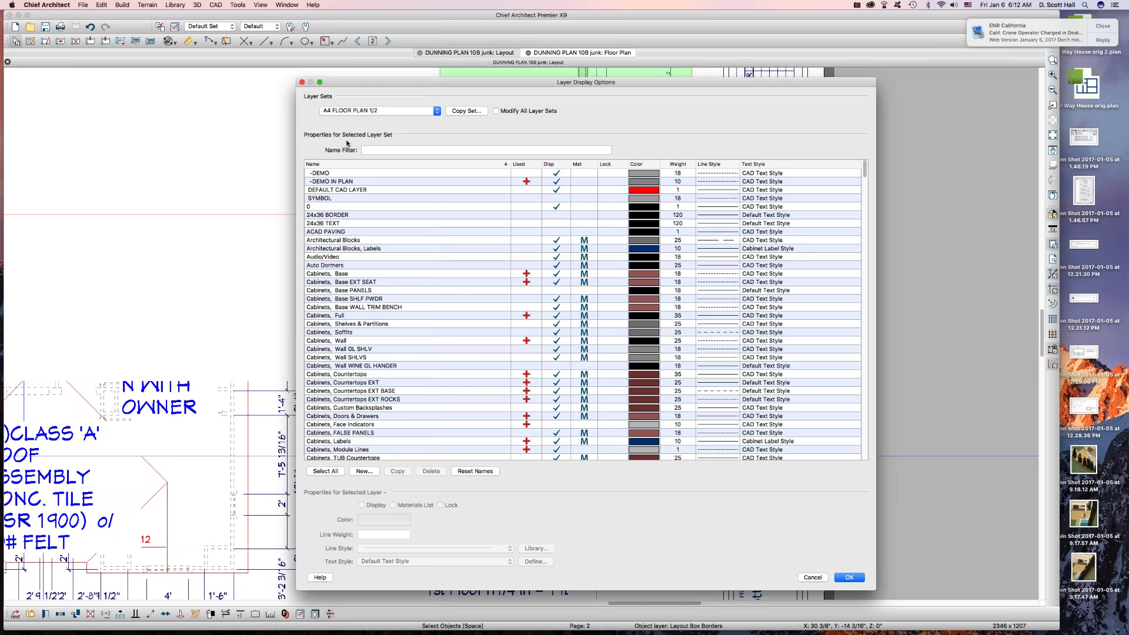
click(849, 578)
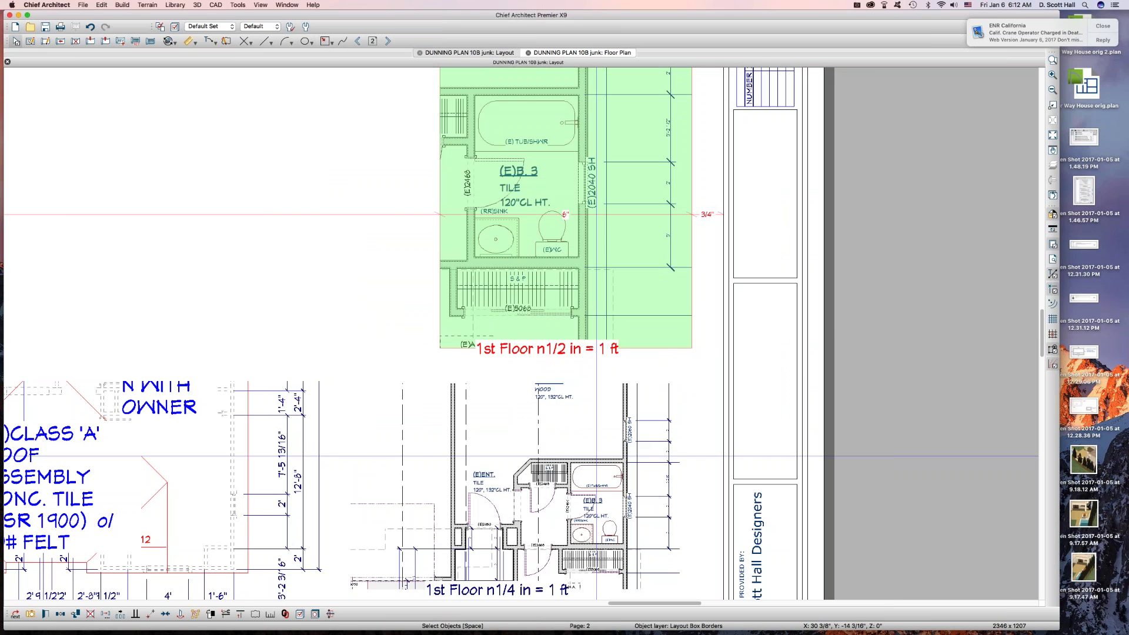
In the 1/2 in = 1 ft box's A4 FLOOR PLAN 1/2 layer set, open the text style definitions for the Fixtures, Labels layer.
right_click(533, 250)
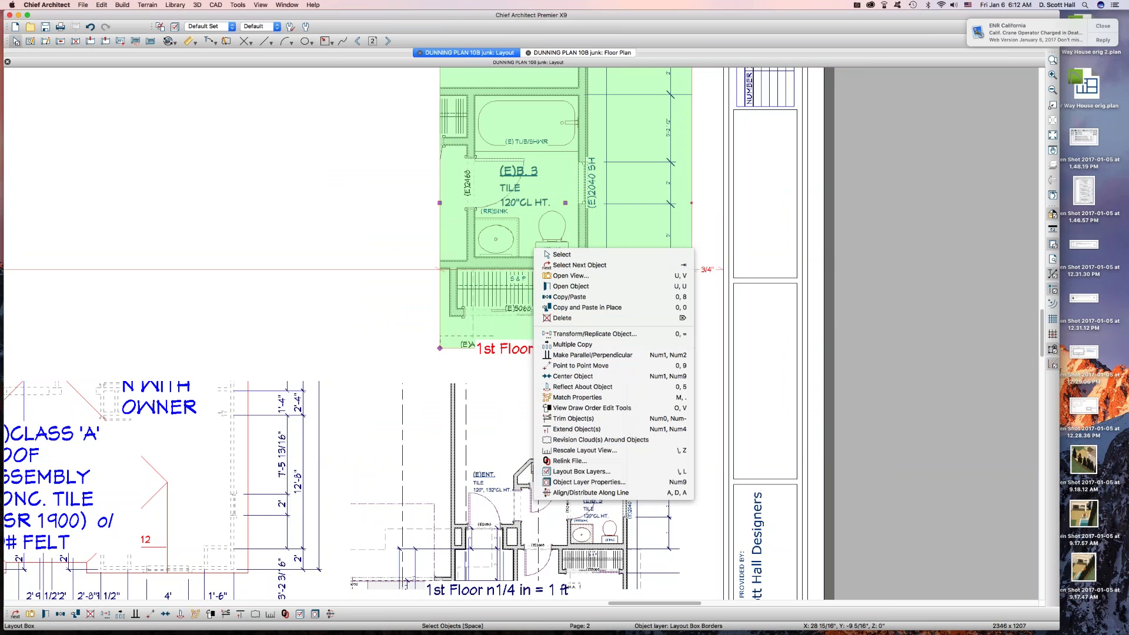
click(563, 471)
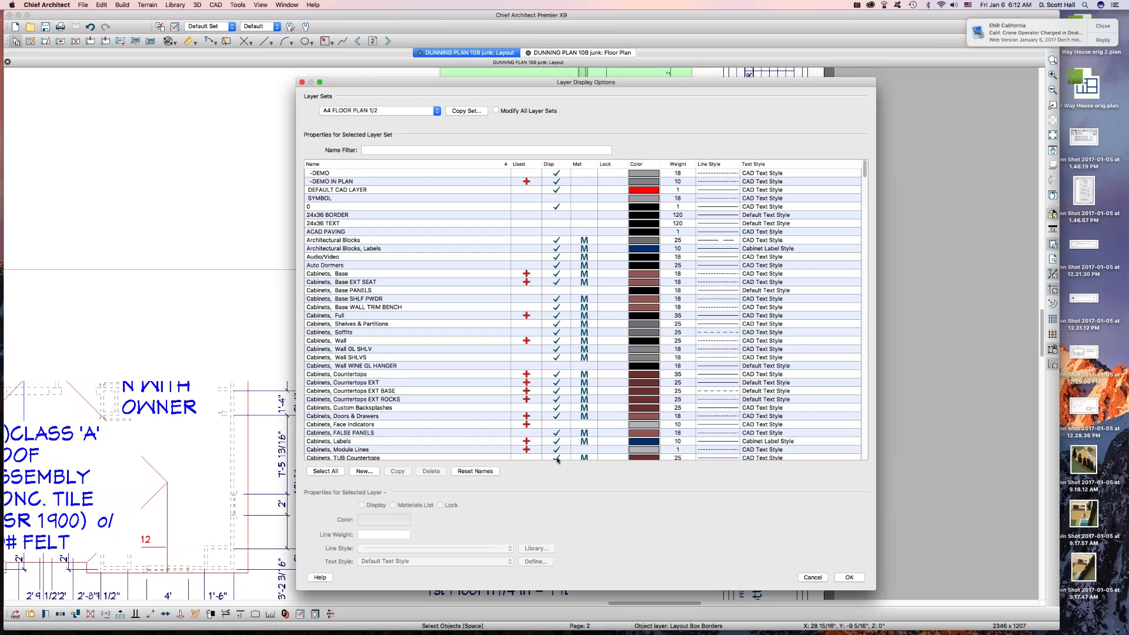
click(452, 373)
click(453, 432)
text(fix)
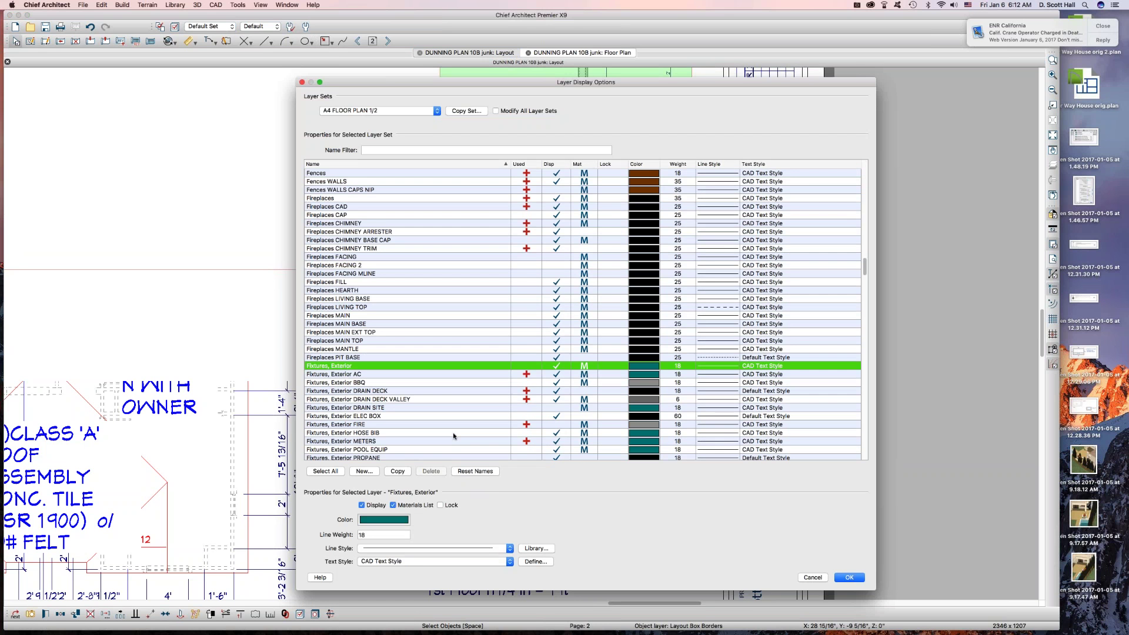
scroll(440, 364, down, 15)
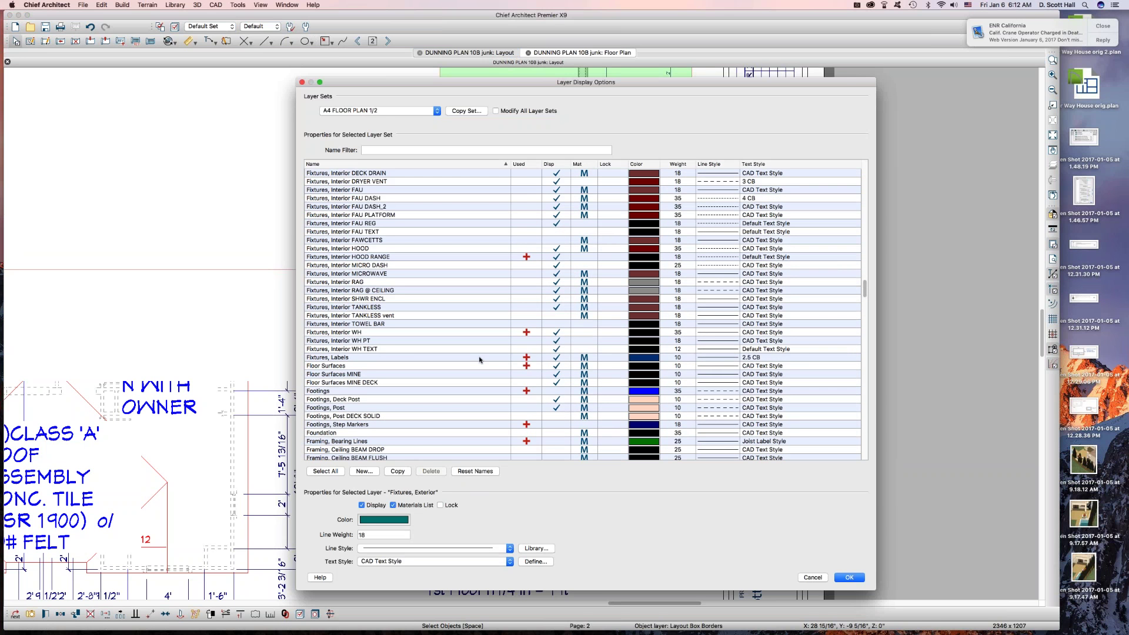
click(480, 359)
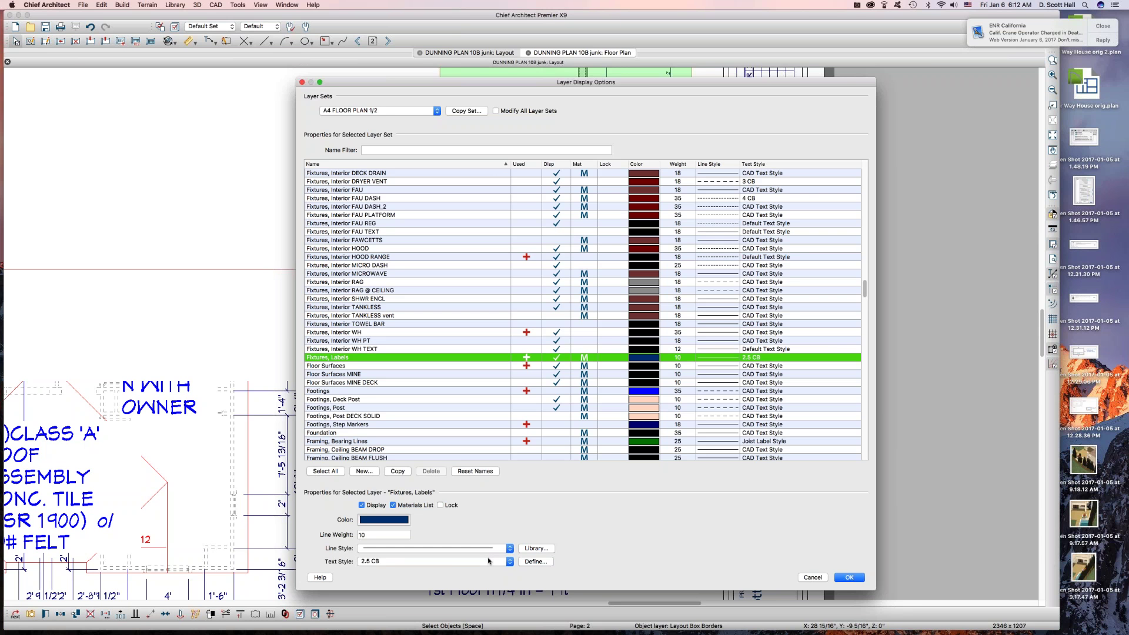
click(536, 561)
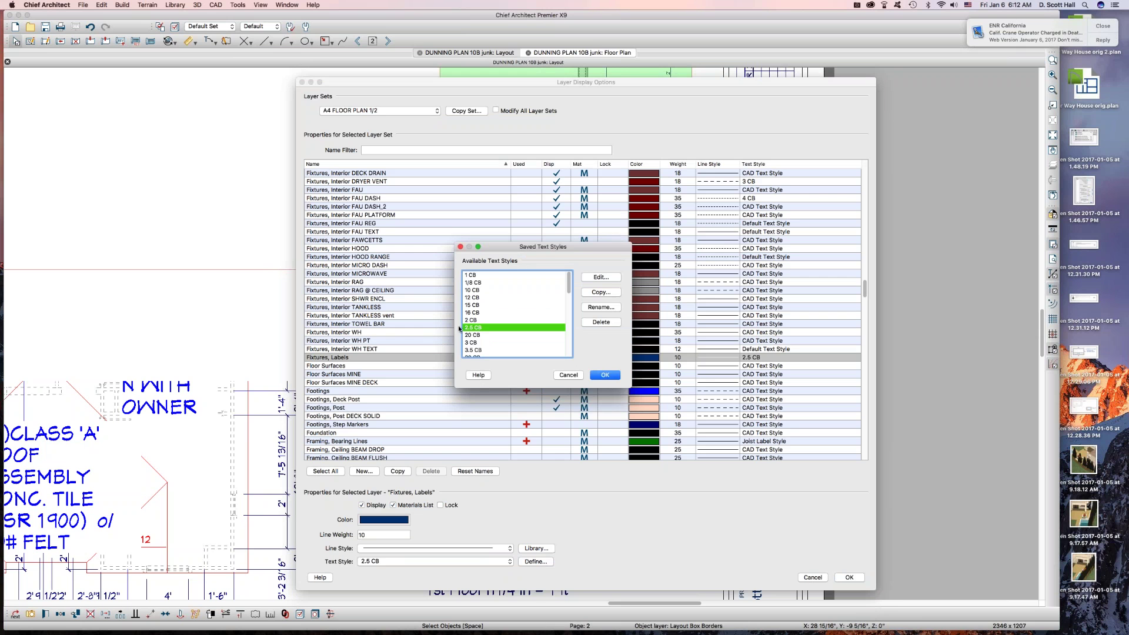
Copy the 2.5 CB text style as 1.25 CB and set its character height to 1.25 inches.
click(603, 292)
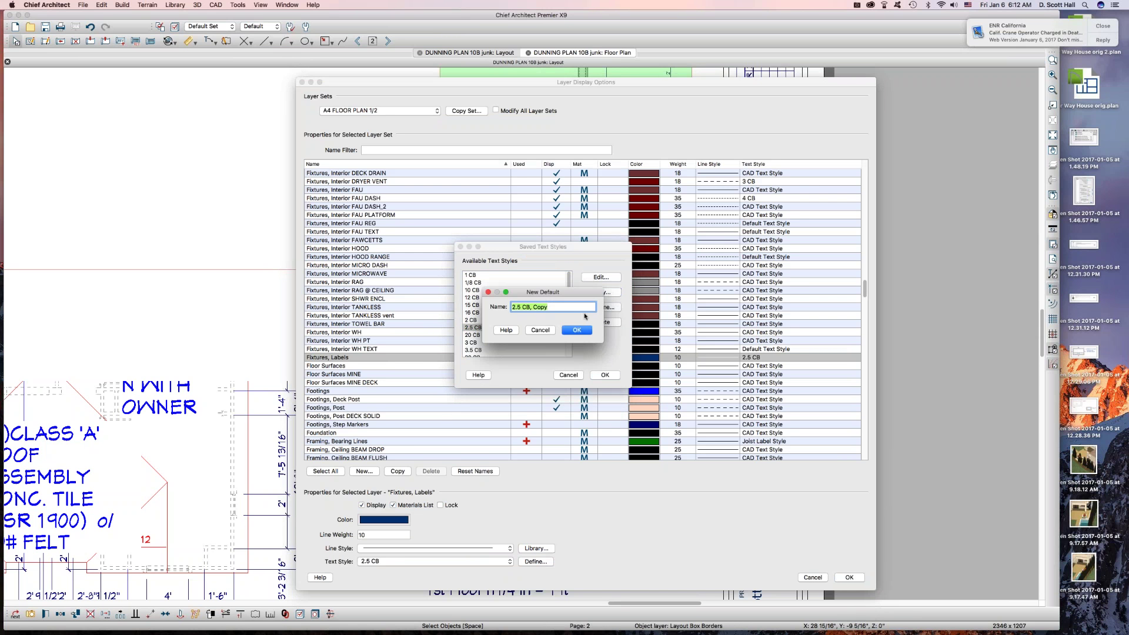
drag(522, 307, 509, 307)
text(1.25)
drag(533, 307, 580, 310)
key(BackSpace)
click(577, 330)
key(Tab)
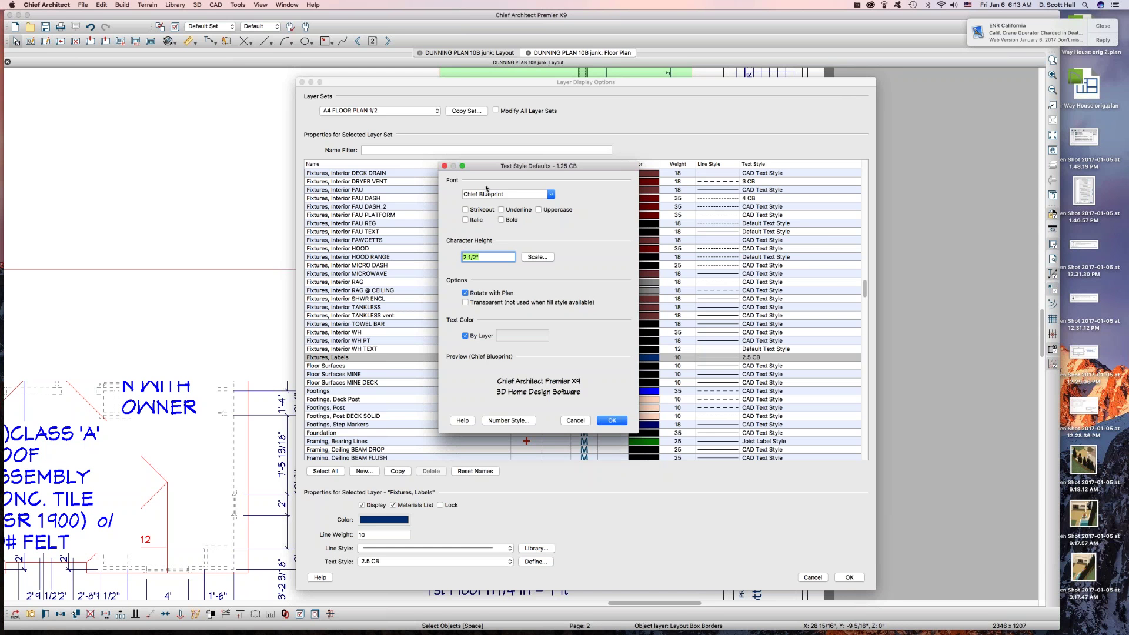
text(1.25)
click(611, 419)
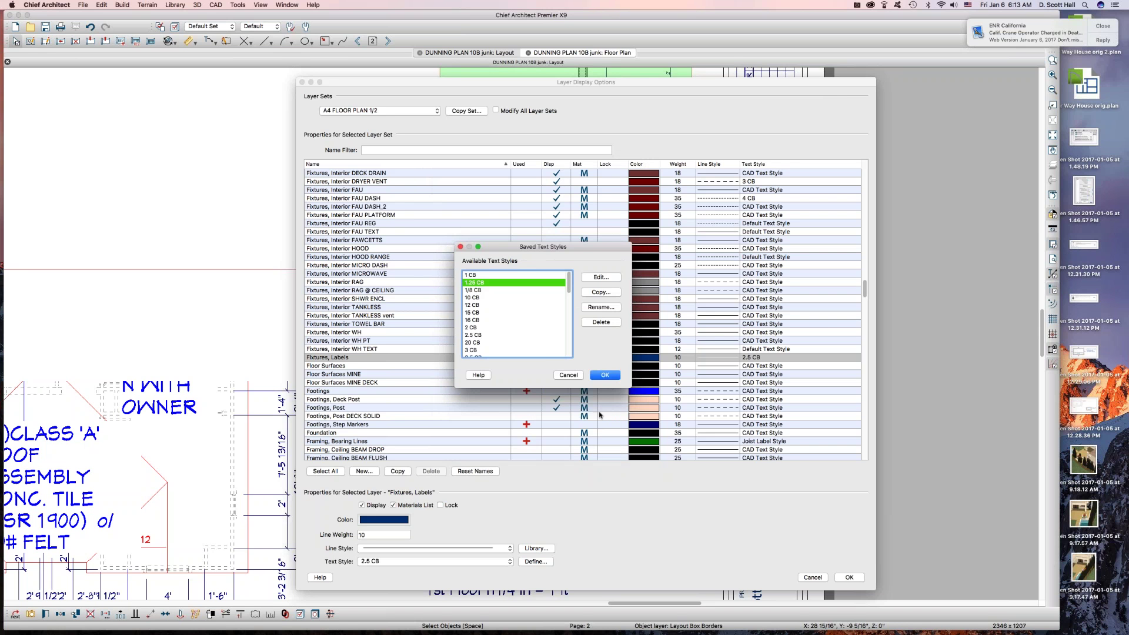
Apply the 1.25 CB text style to the Fixtures, Labels layer, save the layer settings and deselect the 1/2 in = 1 ft box.
click(606, 375)
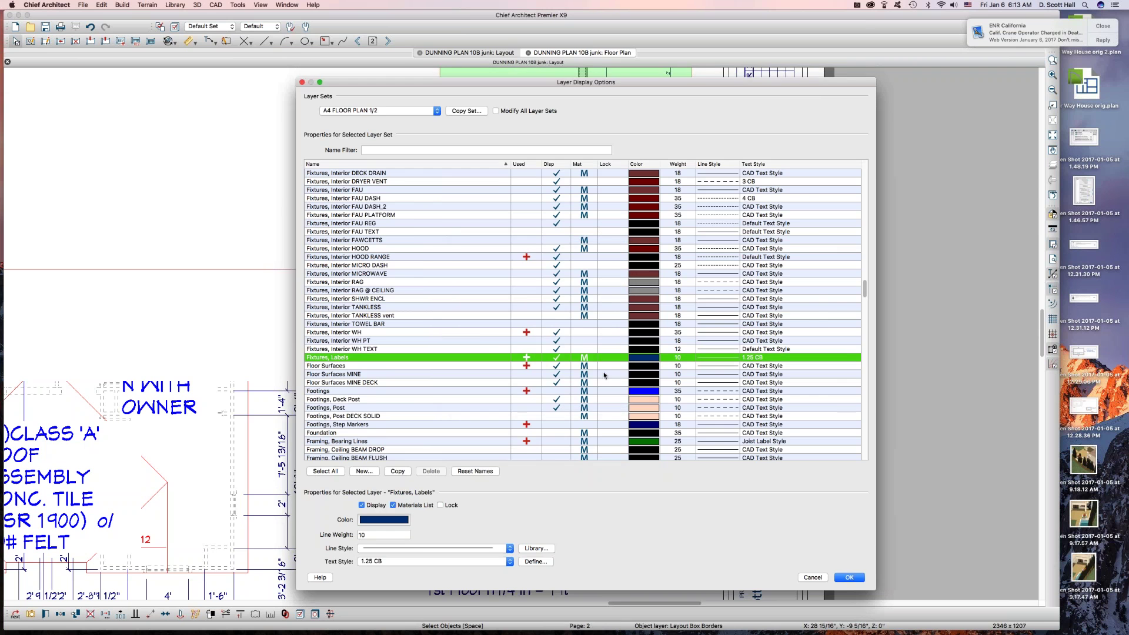
click(849, 578)
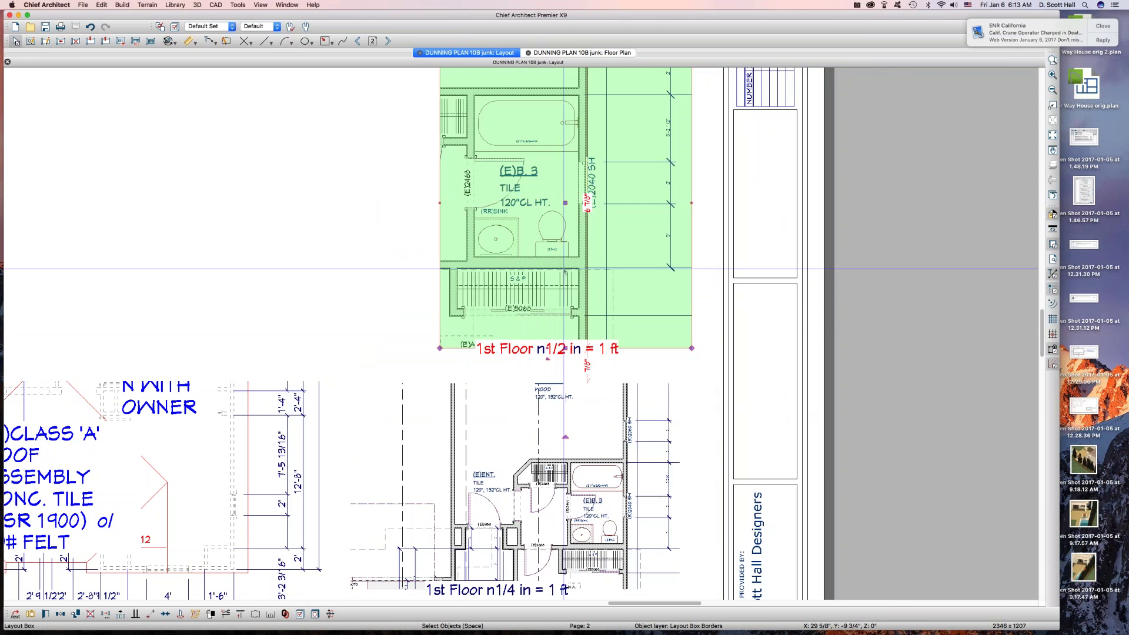
key(Escape)
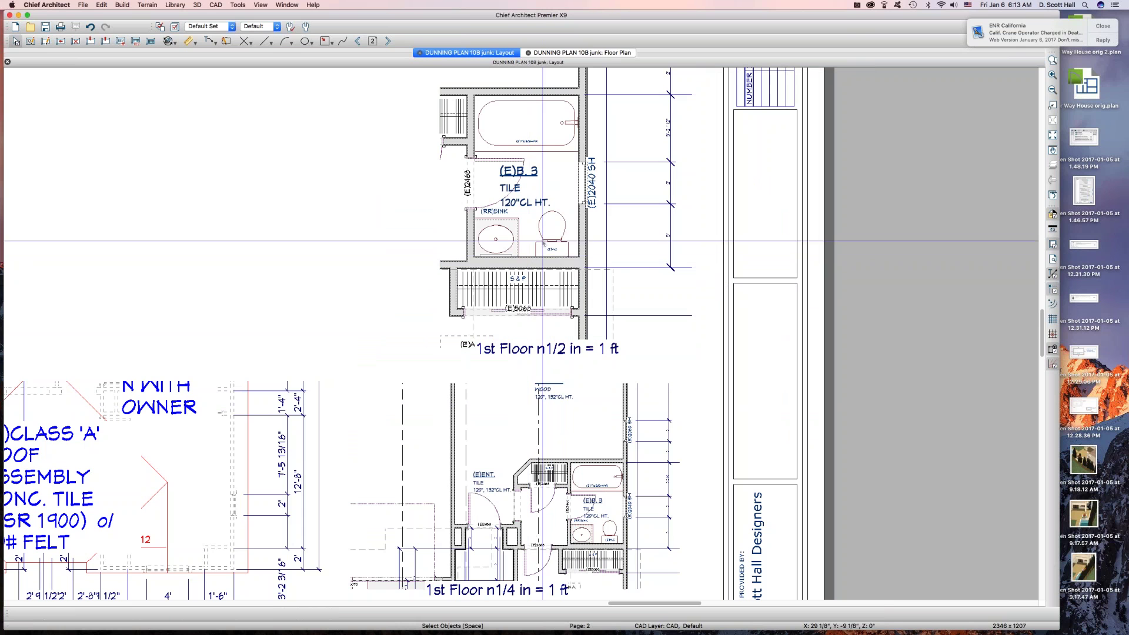
drag(543, 241, 570, 269)
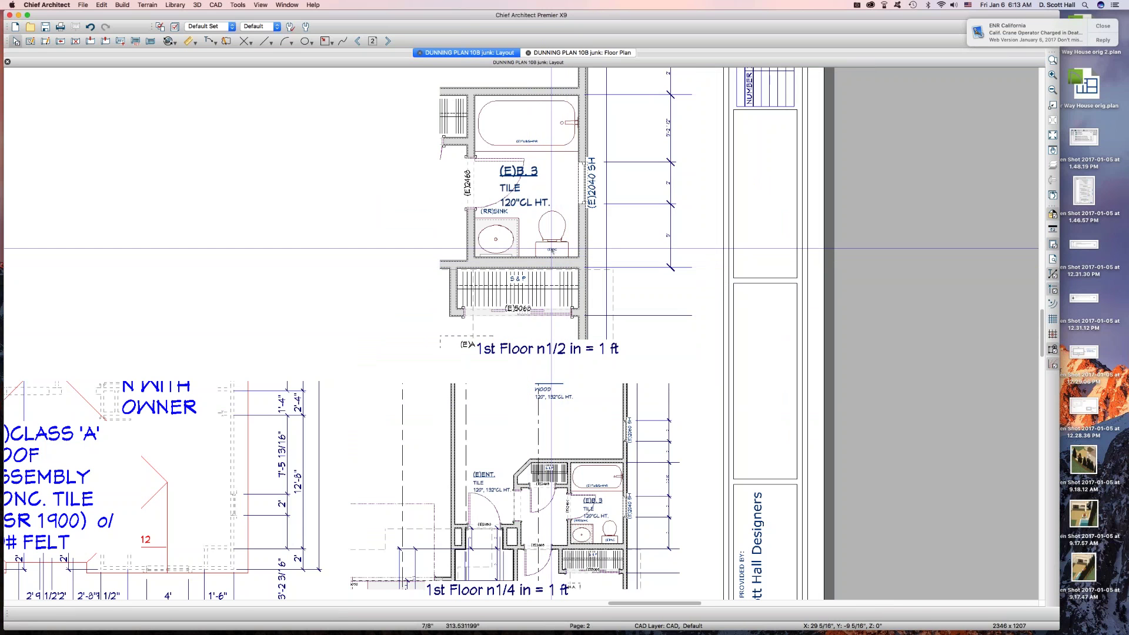
Examine the (E)WC fixture label and its surrounding labels up close in the 1/2 in = 1 ft first-floor box.
click(550, 249)
scroll(547, 250, up, 5)
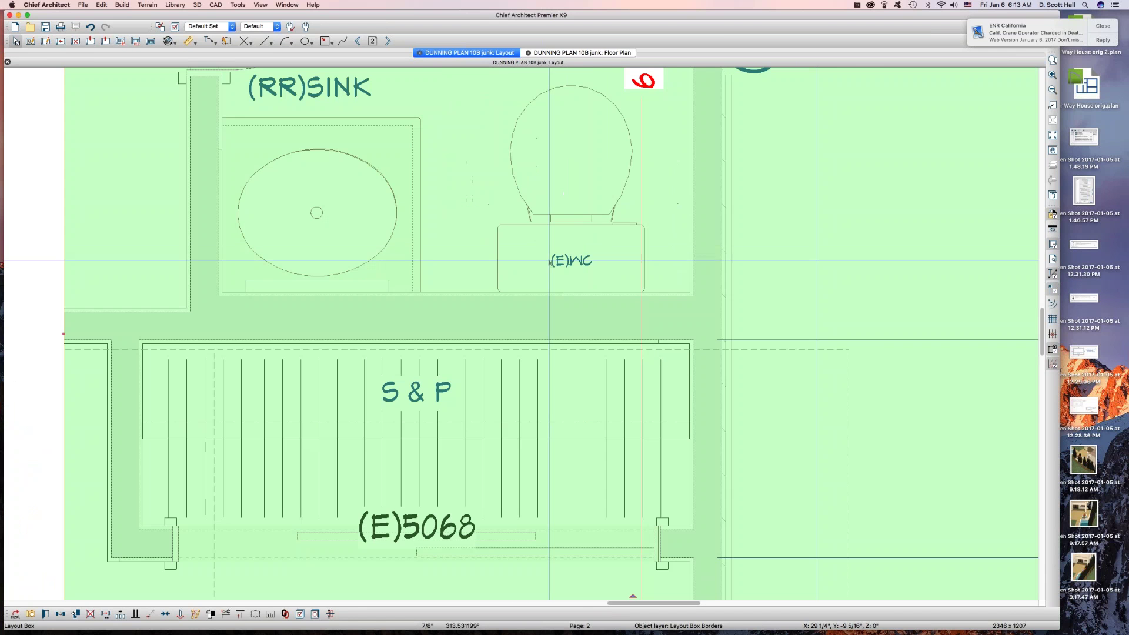
key(Escape)
drag(551, 250, 634, 288)
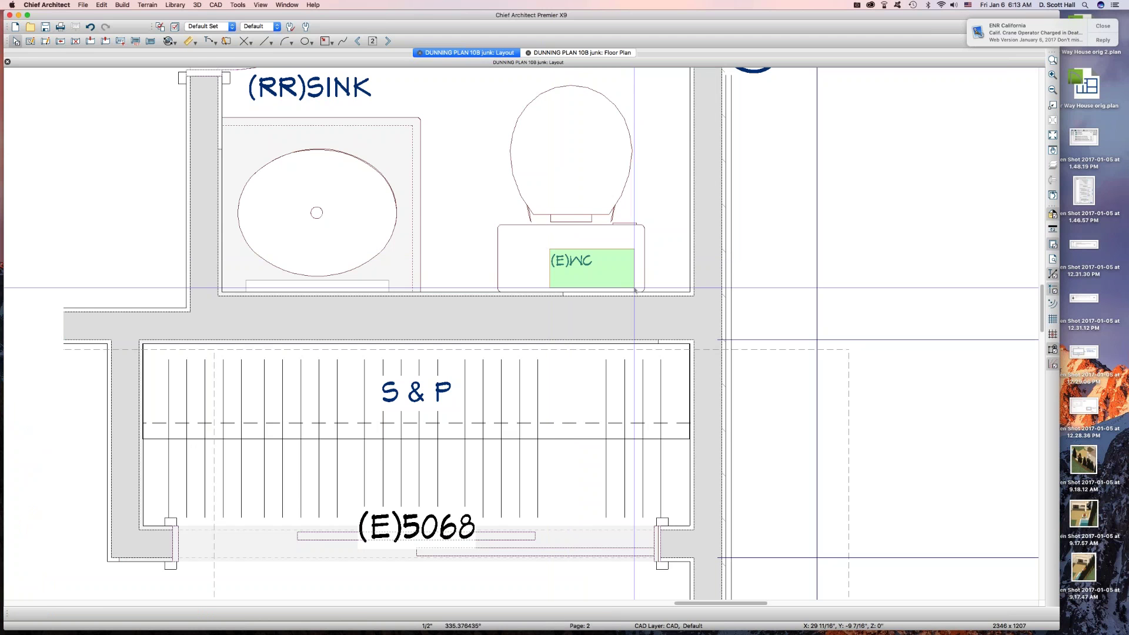
drag(634, 289, 635, 289)
scroll(629, 276, down, 8)
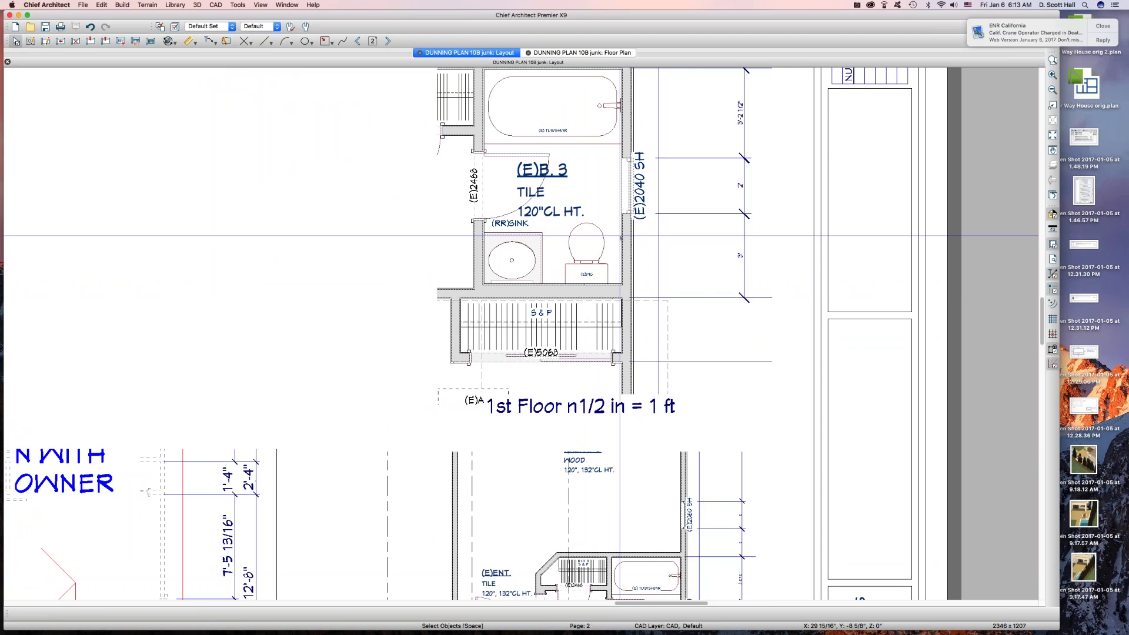
In the 1/2 in = 1 ft box's A4 FLOOR PLAN 1/2 layer set, apply the 2 CB text style to Windows, Labels, save and deselect the box.
right_click(571, 187)
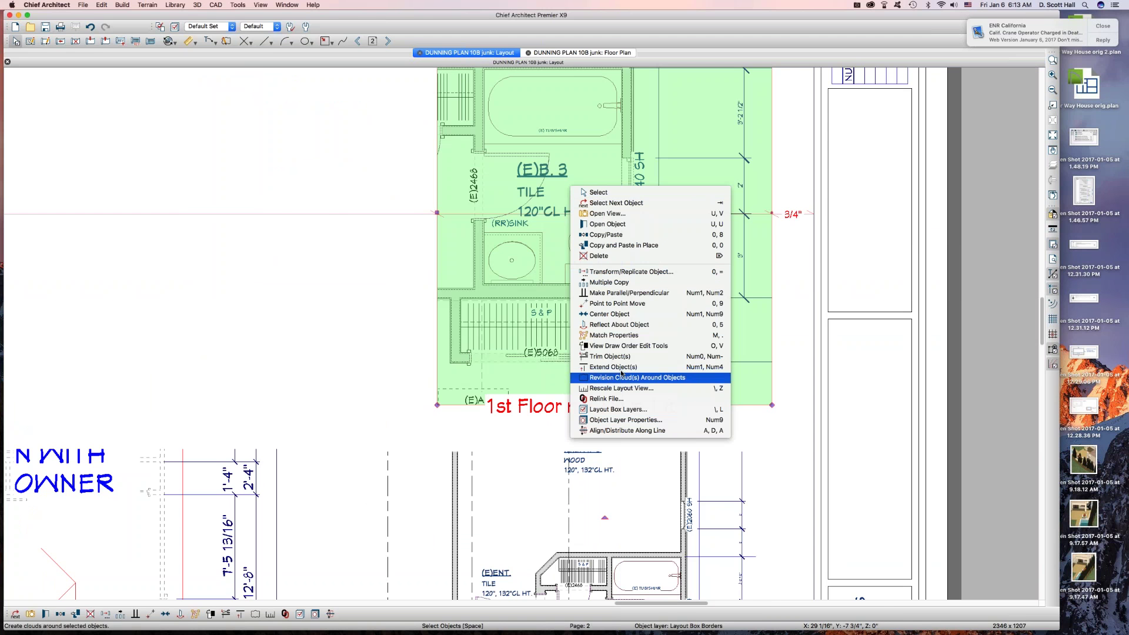
click(607, 410)
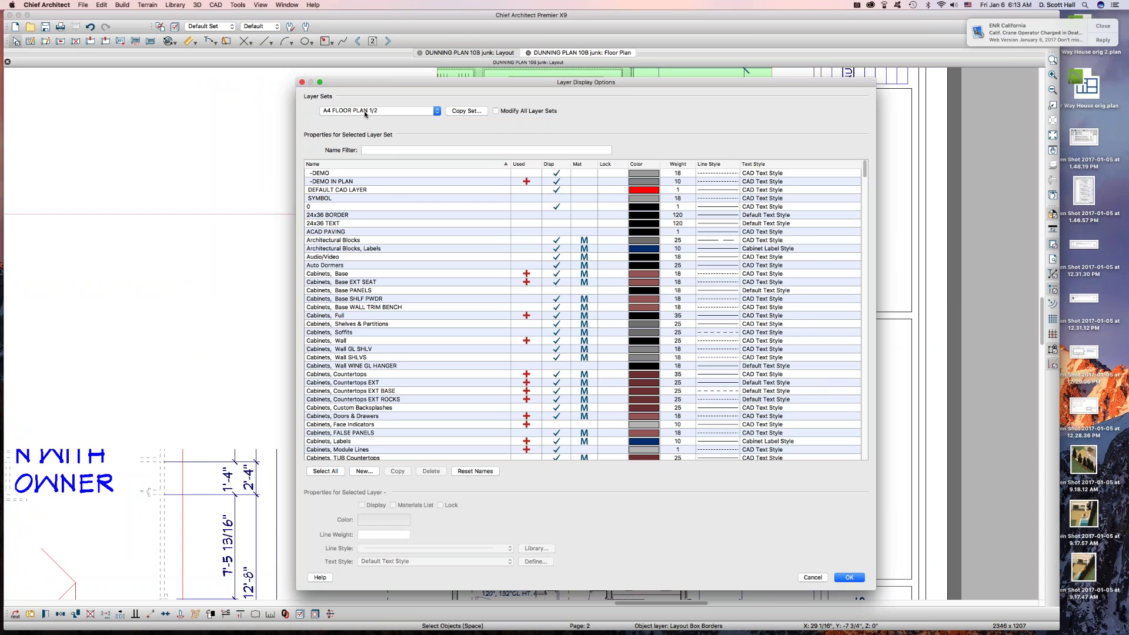
click(469, 257)
click(480, 284)
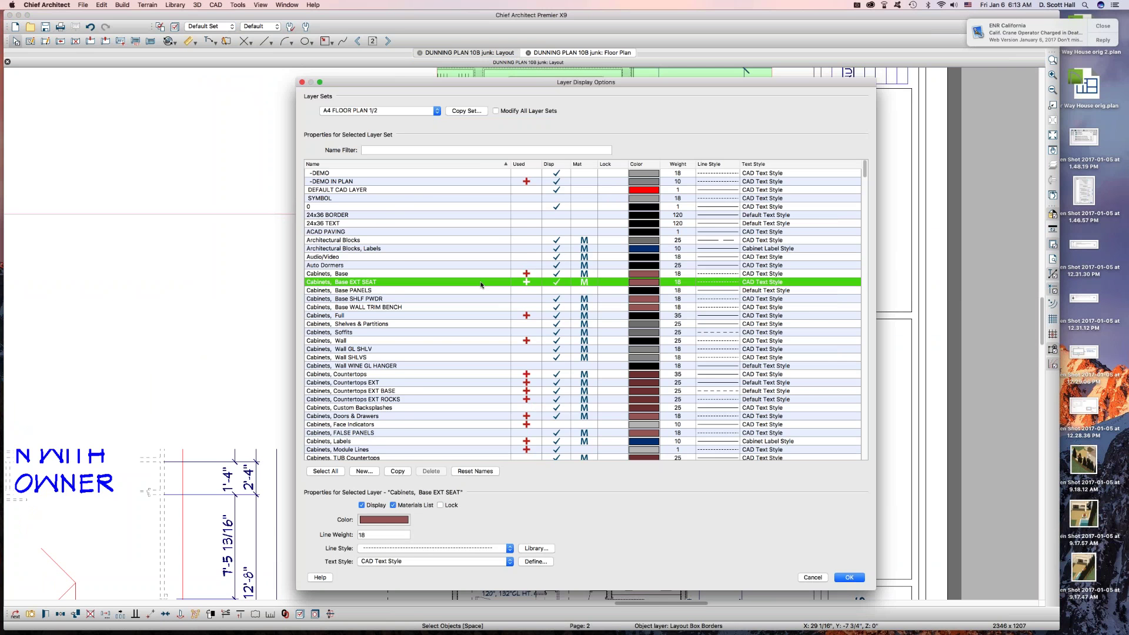
key(w)
key(i)
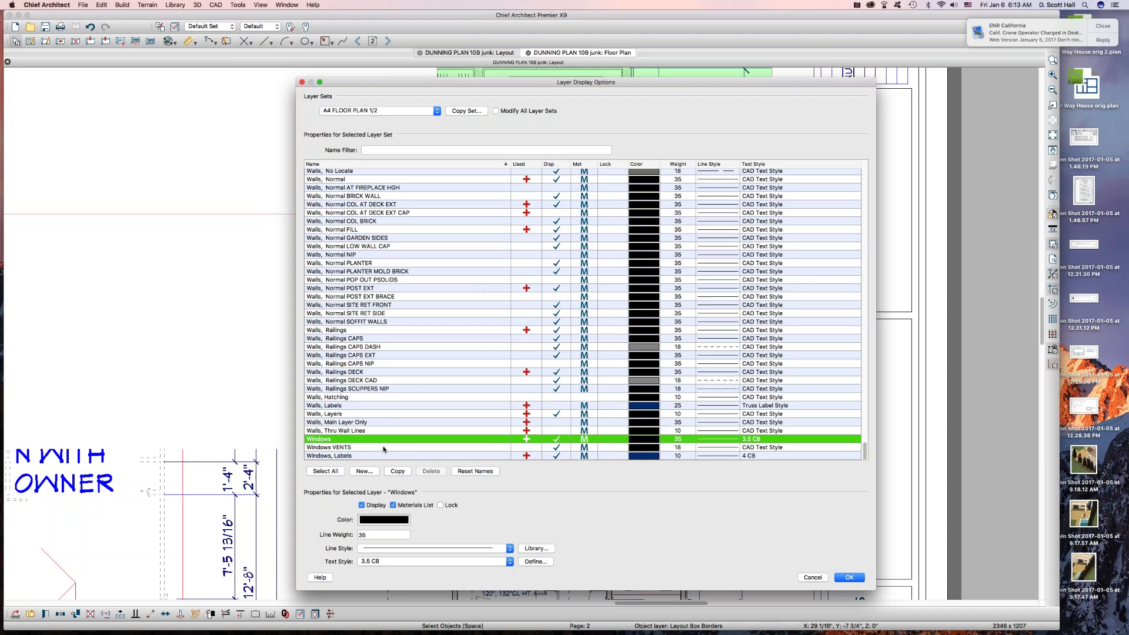
click(428, 458)
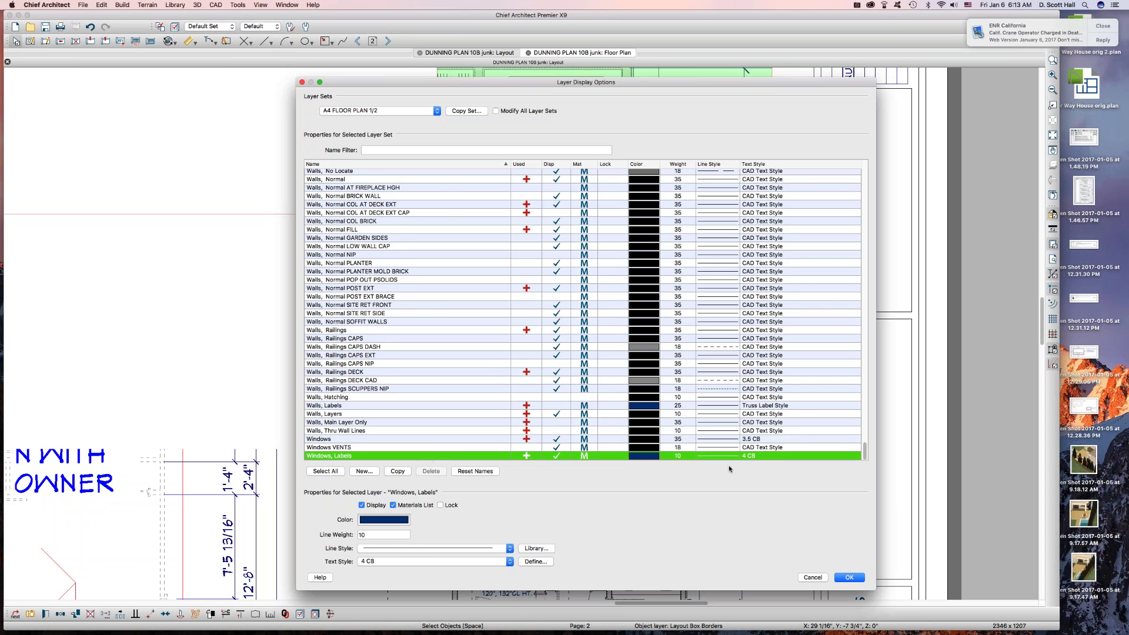
click(400, 562)
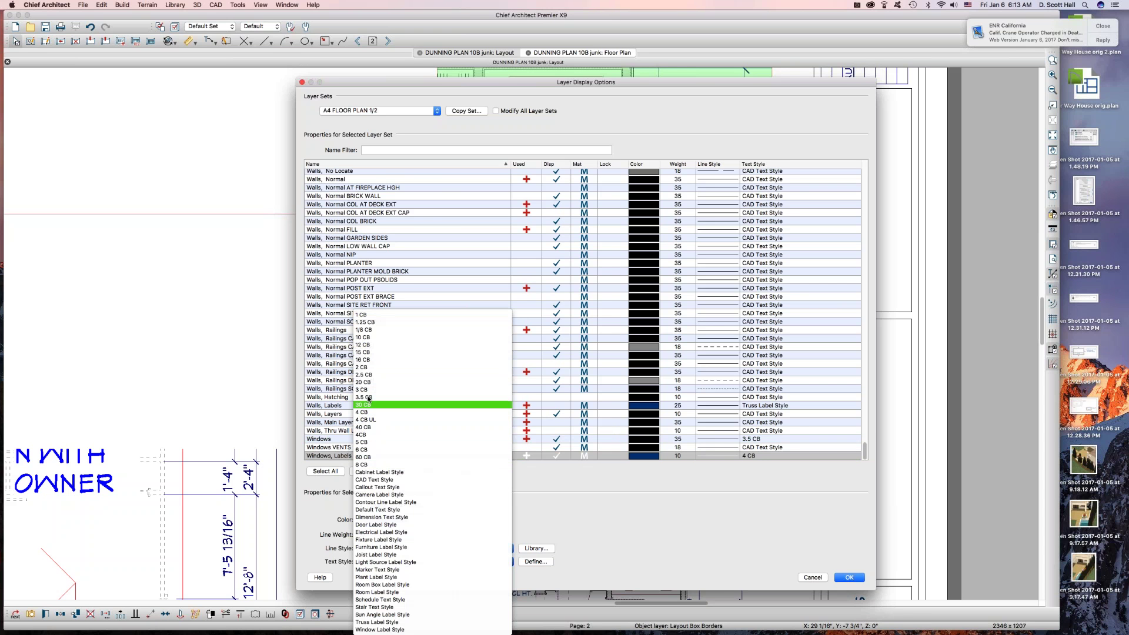
click(374, 367)
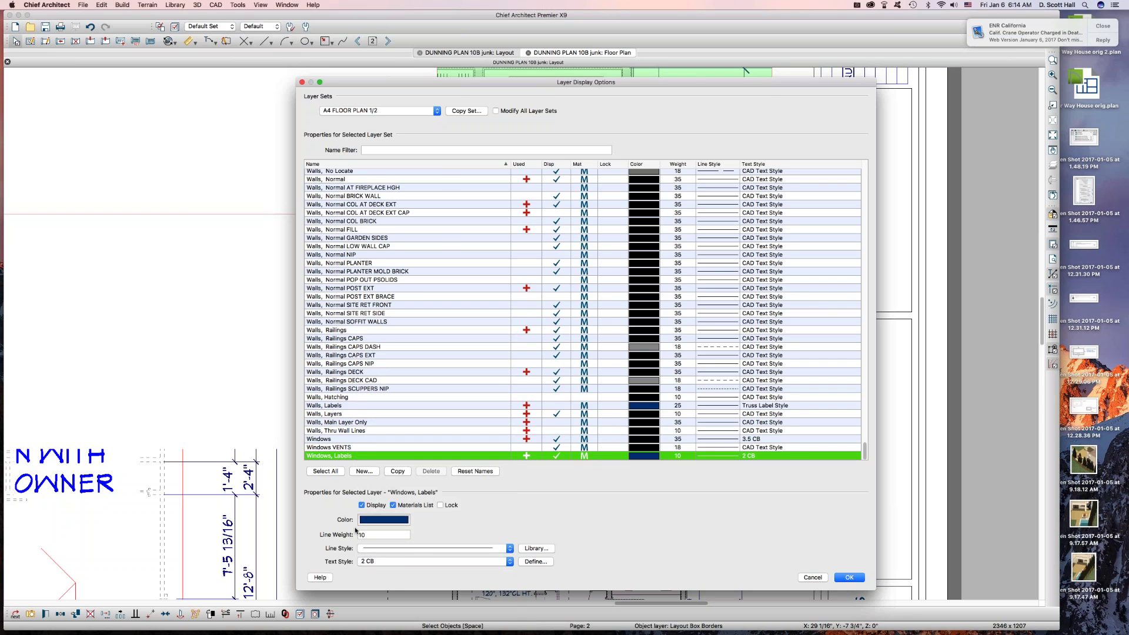
click(383, 562)
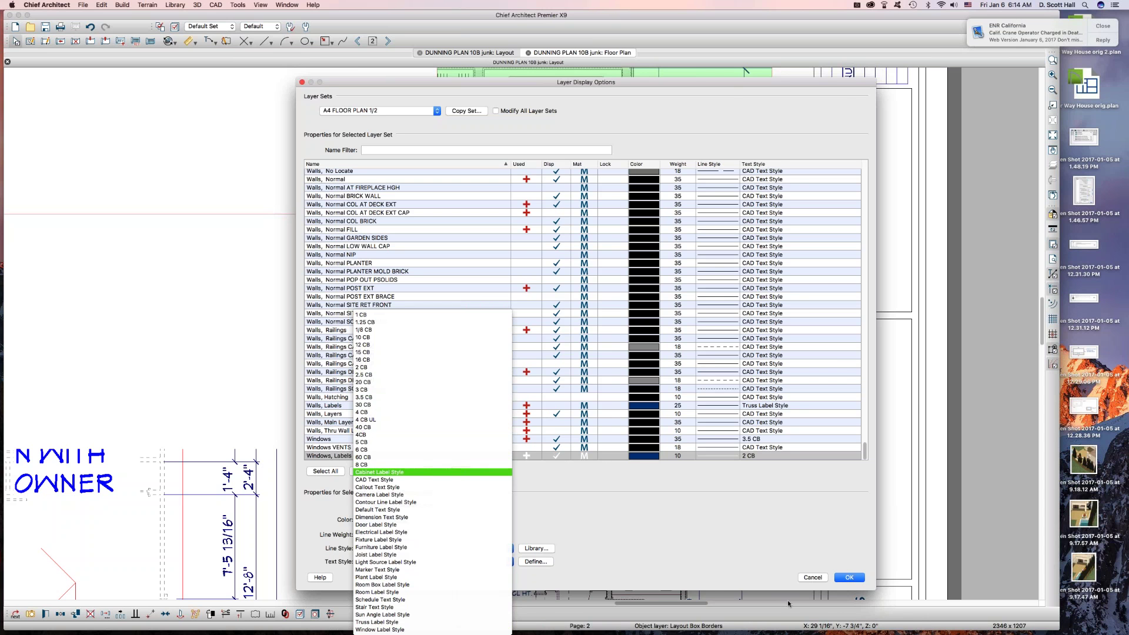
click(847, 578)
click(847, 577)
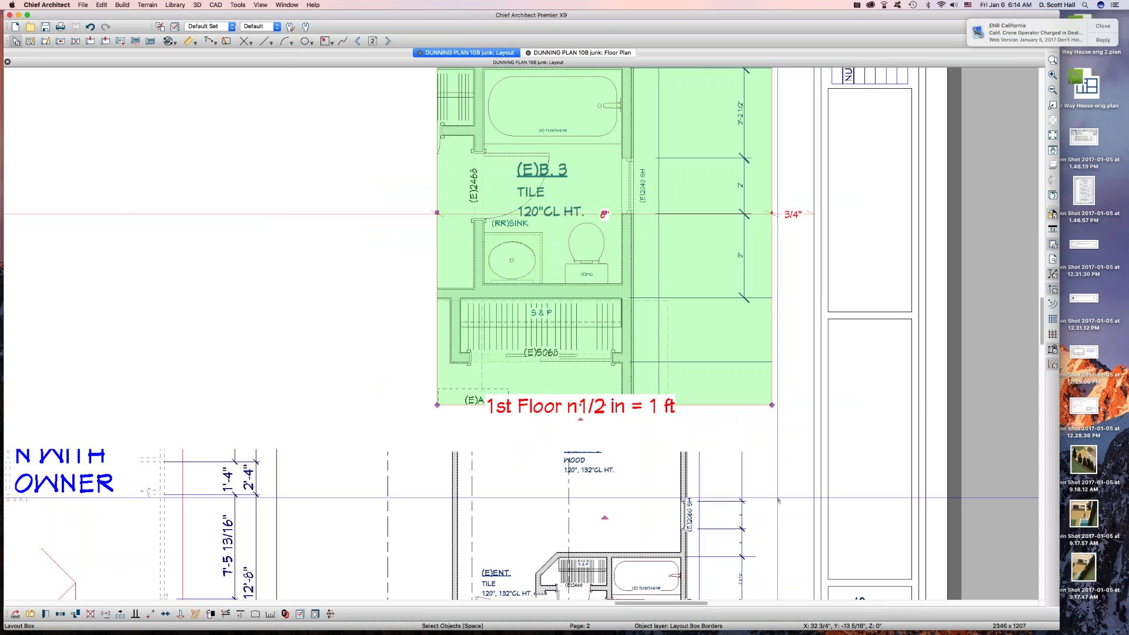
key(Escape)
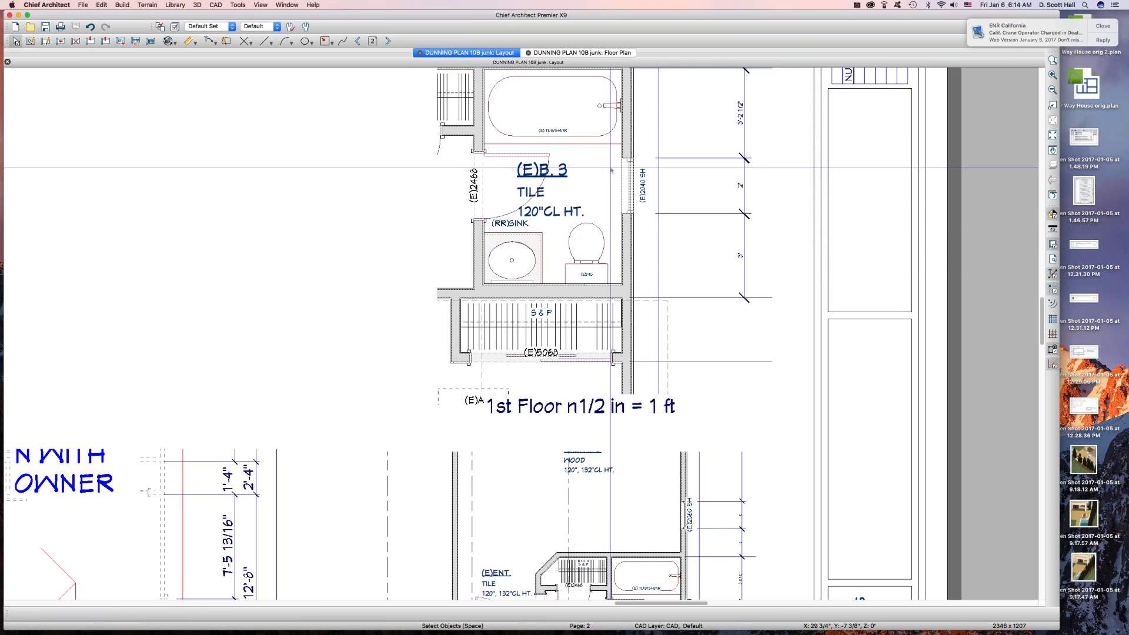
Compare the window label text sizes between the 1/2 in = 1 ft and 1/4 in = 1 ft first-floor boxes.
drag(599, 141, 728, 273)
drag(654, 467, 748, 555)
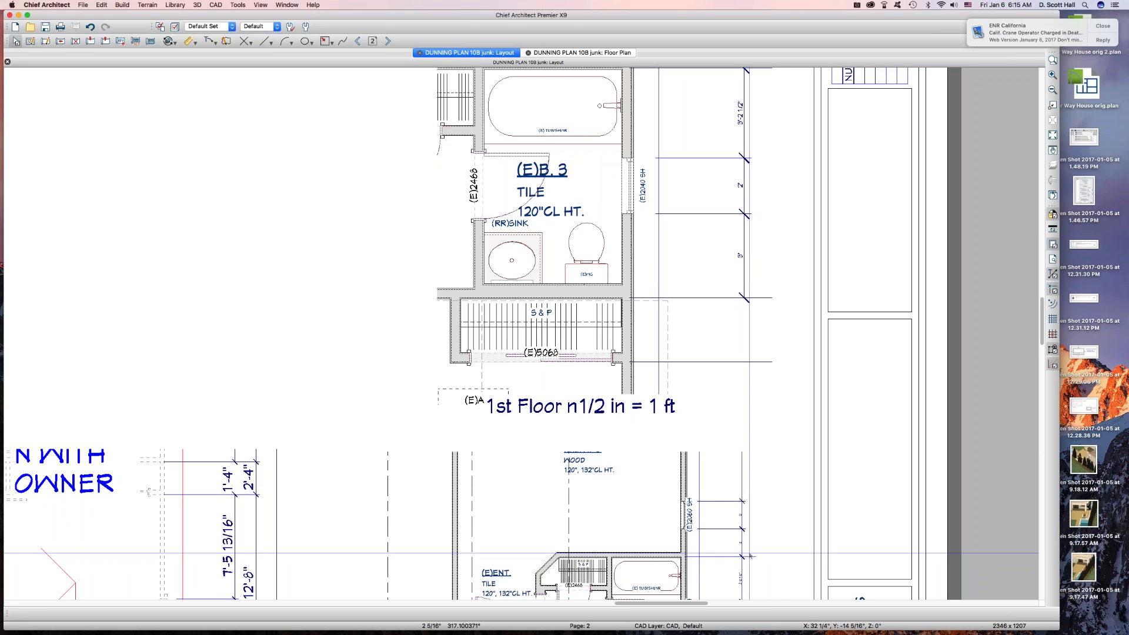
scroll(617, 472, down, 5)
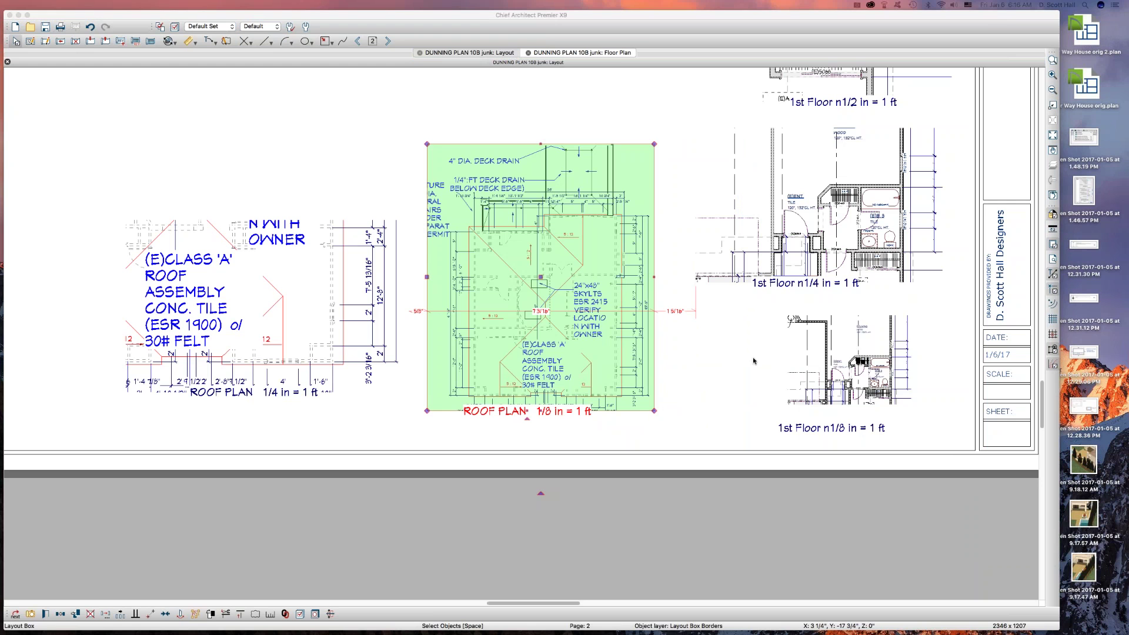
Examine the 1/8 in, 1/4 in and 1/2 in = 1 ft first-floor boxes in turn to compare their label text.
click(838, 354)
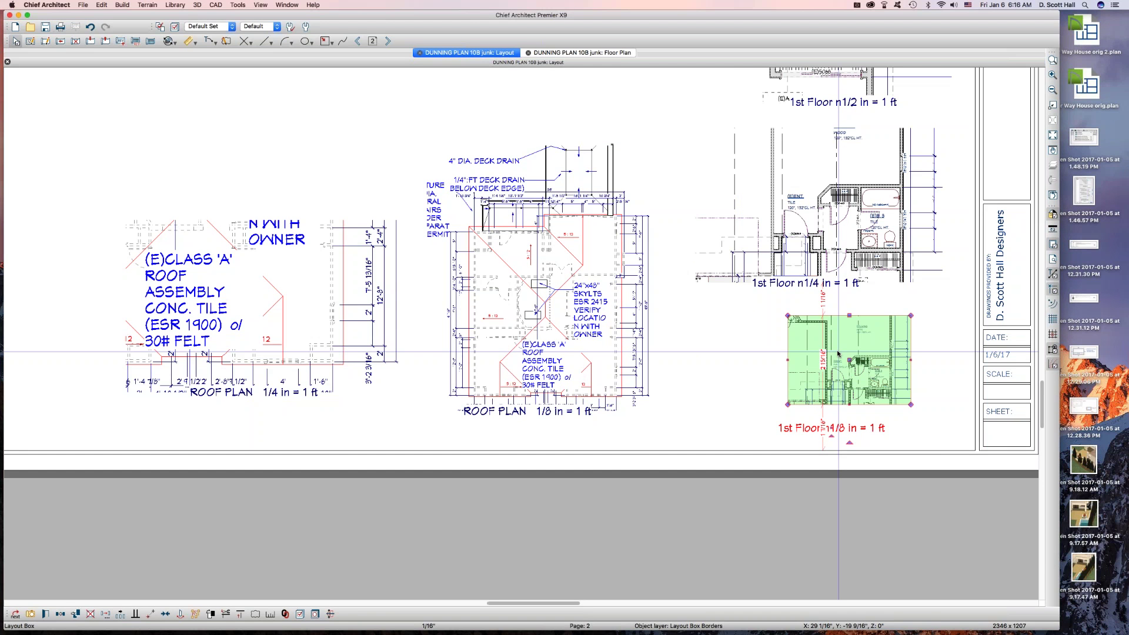
click(811, 374)
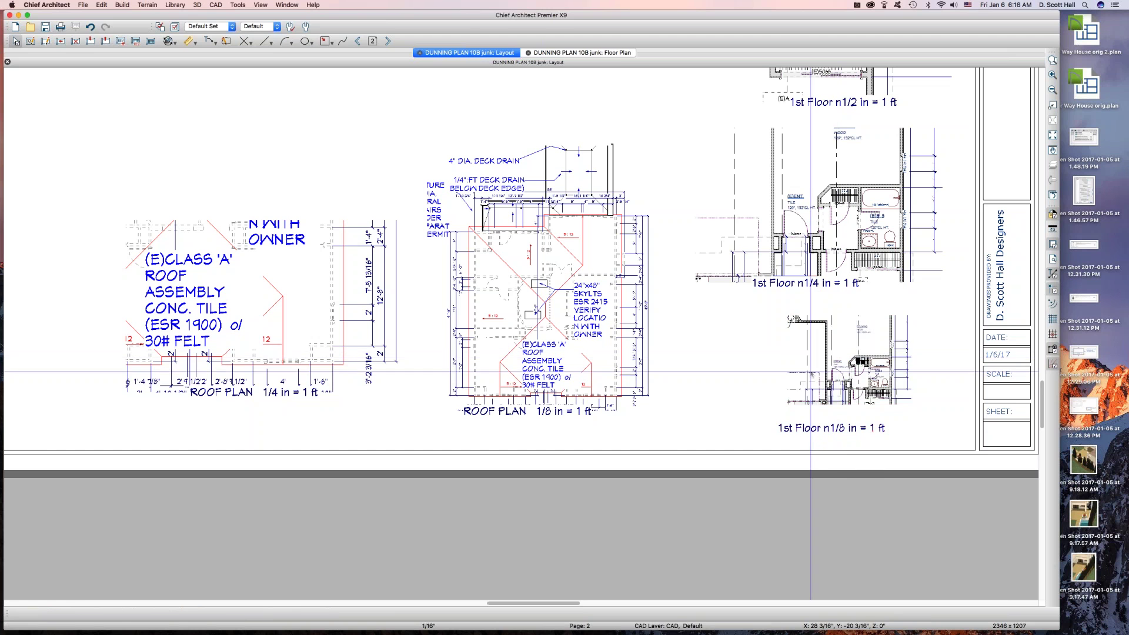
click(840, 375)
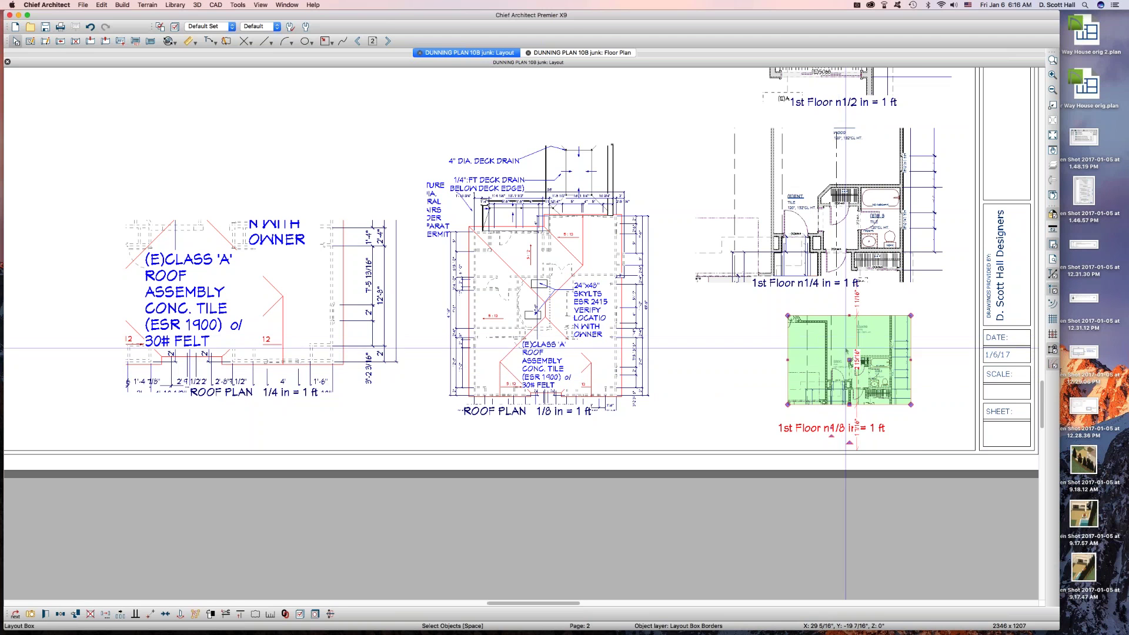
key(Escape)
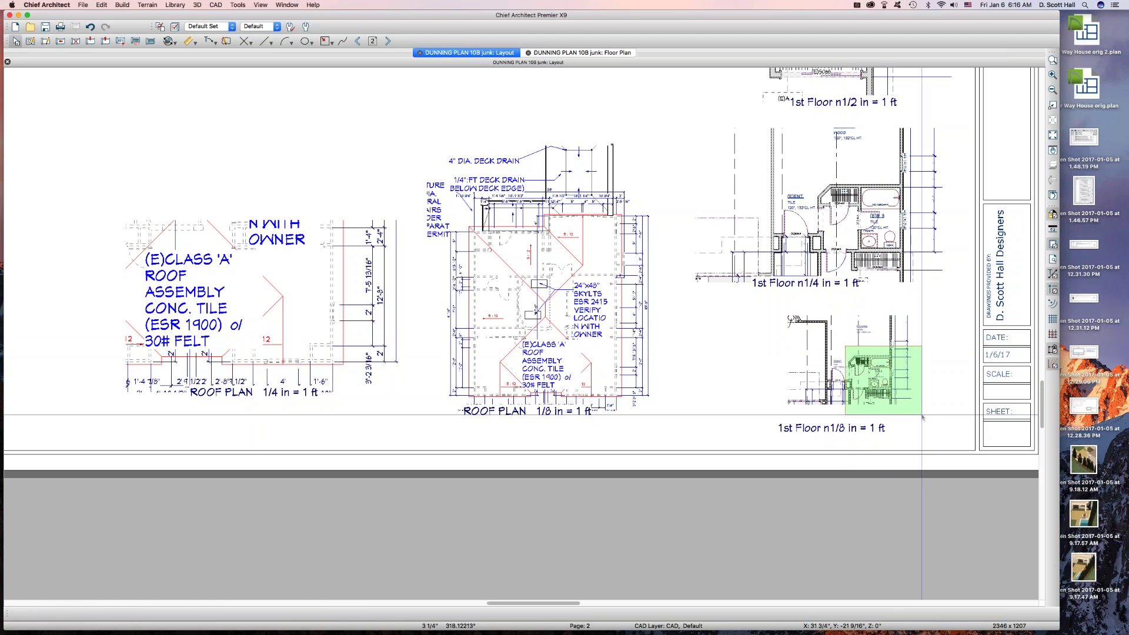
click(831, 229)
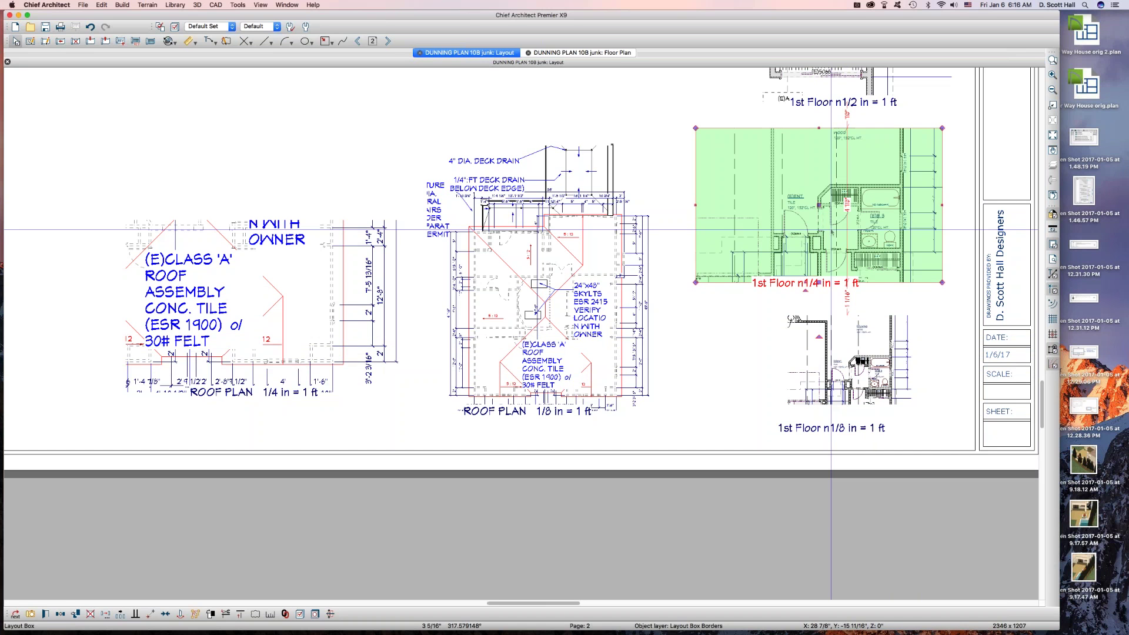
click(876, 374)
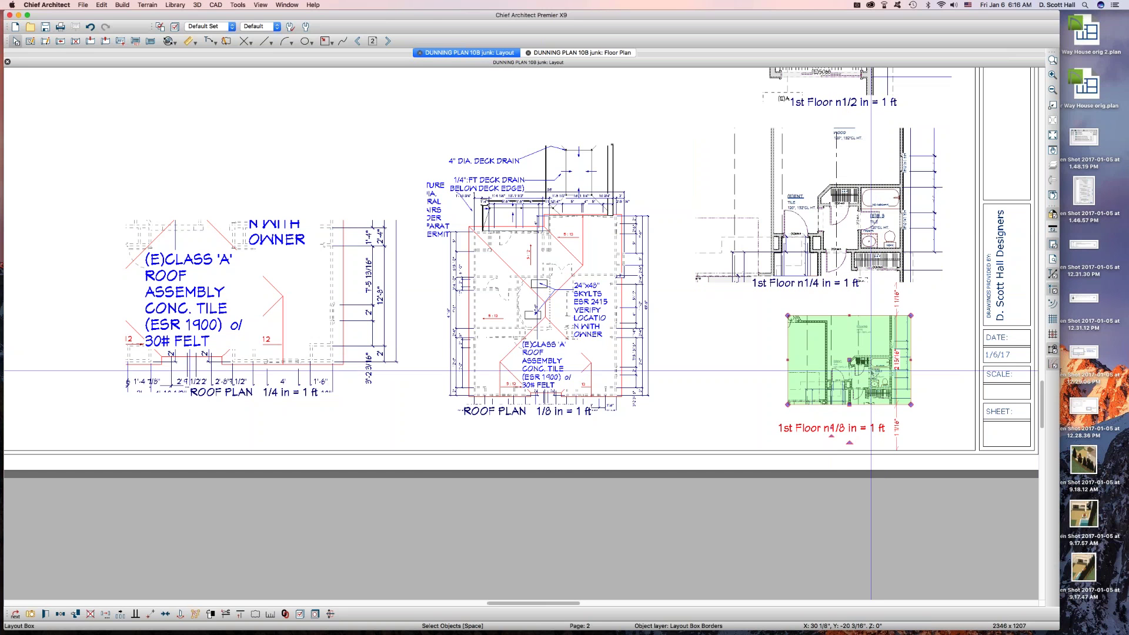
key(Escape)
click(804, 181)
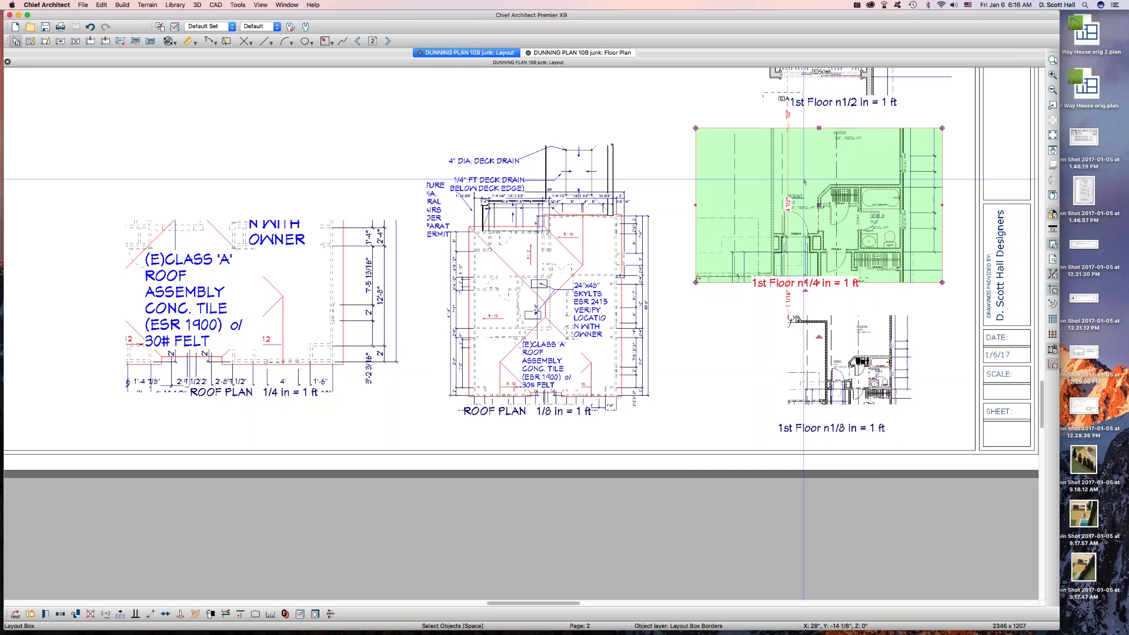
click(841, 185)
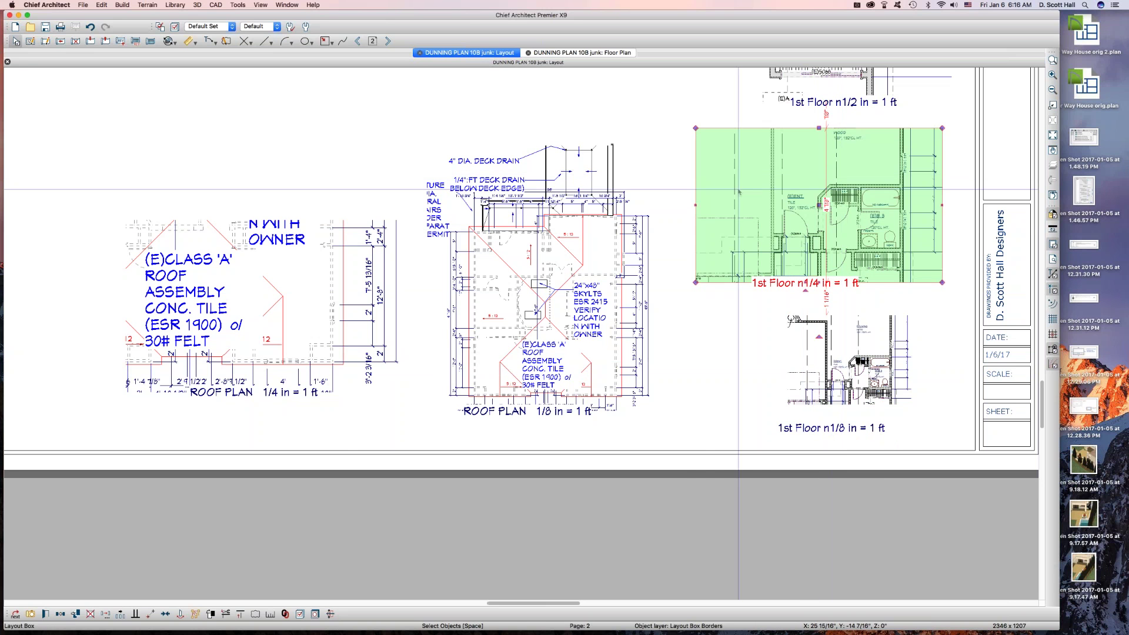
click(855, 90)
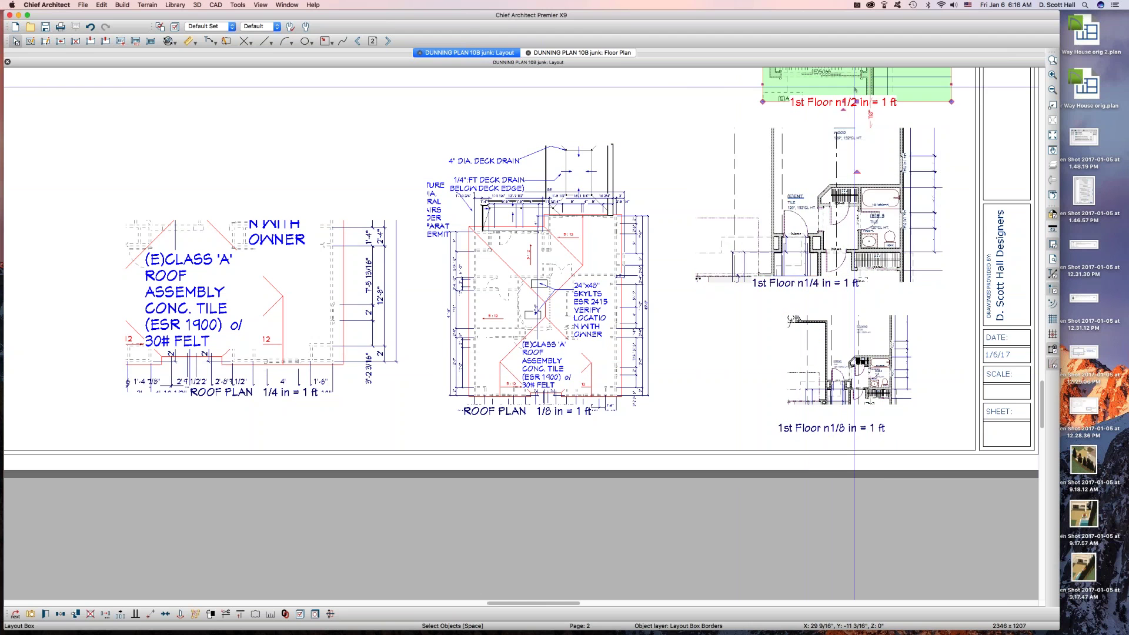
click(851, 198)
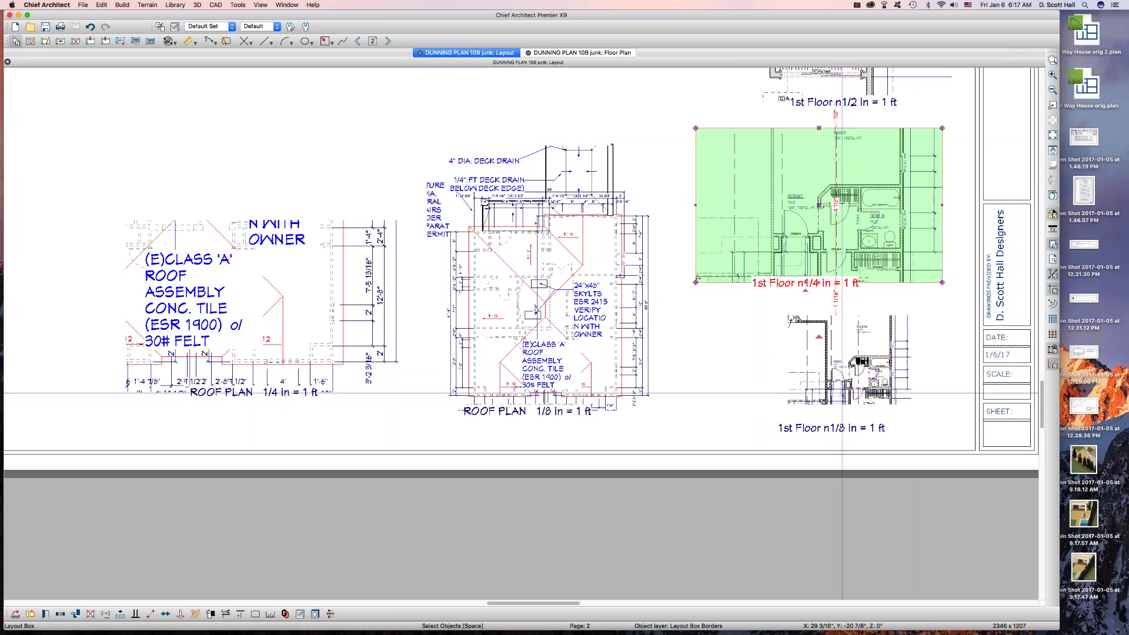
Open the floor plan view from the 1/8 in = 1 ft first-floor box and switch its annotation set to A4 FLOOR PLAN ELEC.
click(840, 381)
double_click(840, 381)
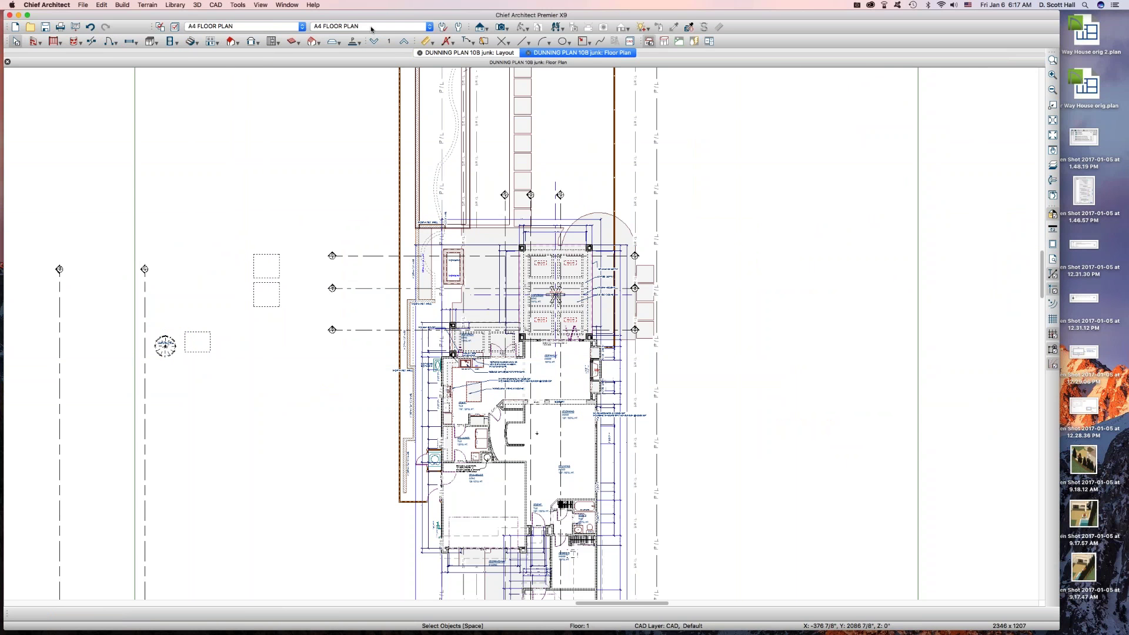
click(347, 28)
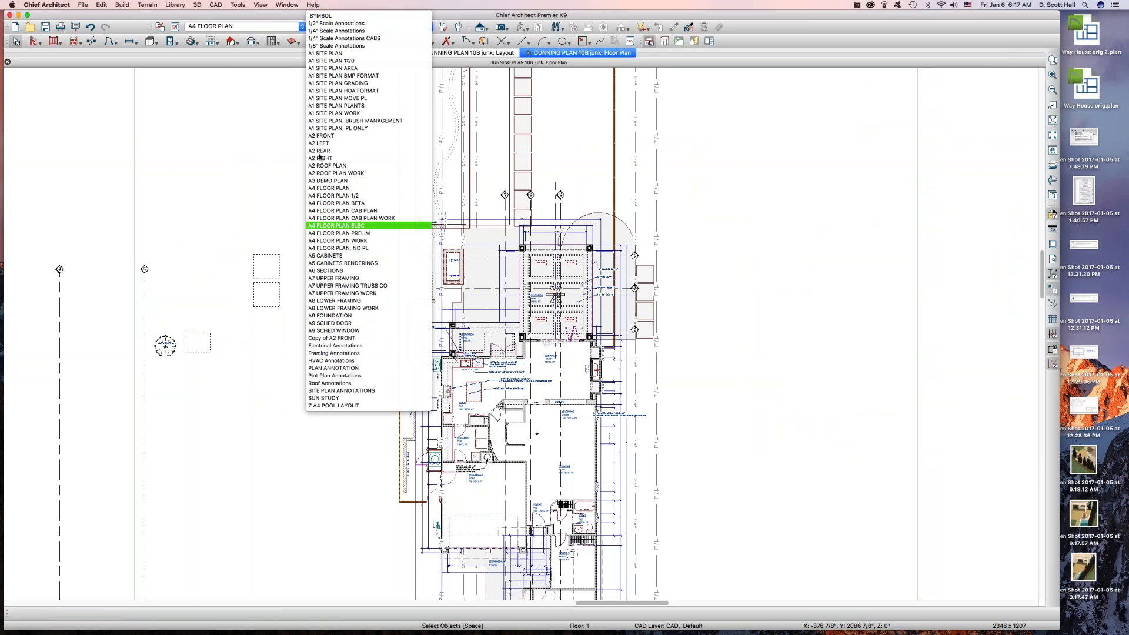
click(340, 226)
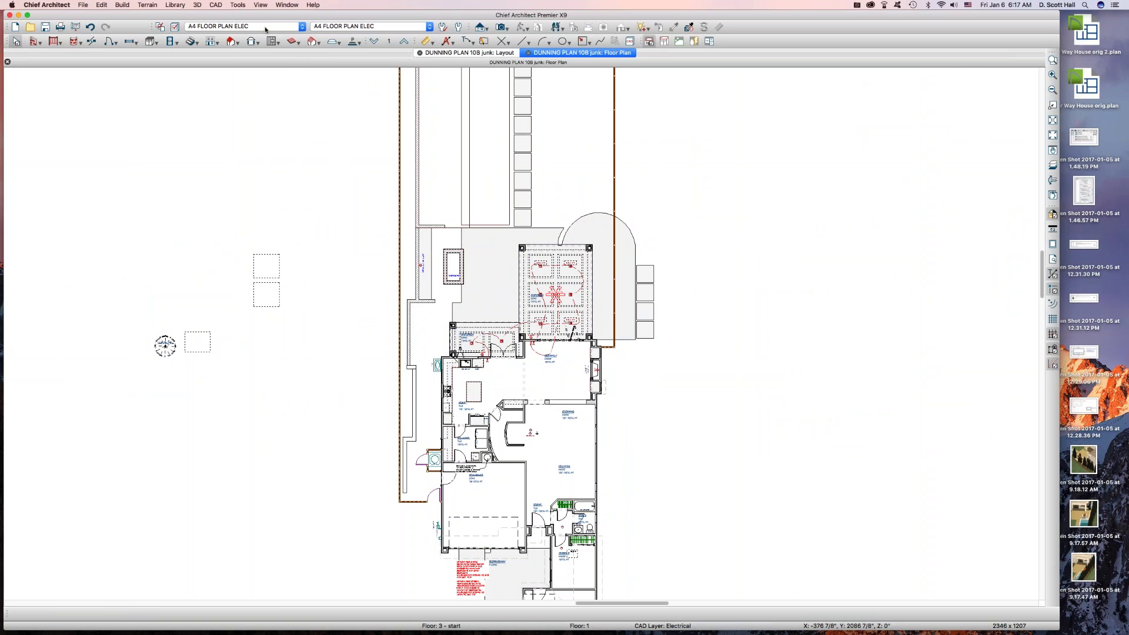
Switch the floor plan's annotation set back to A4 FLOOR PLAN and return to the layout page.
click(362, 26)
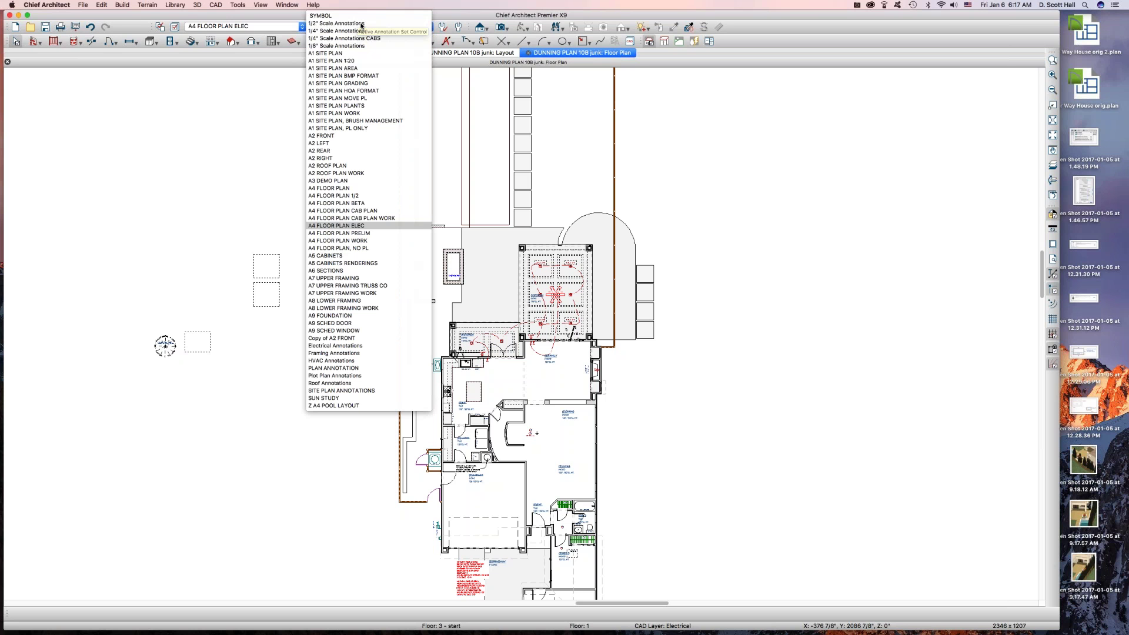
click(368, 188)
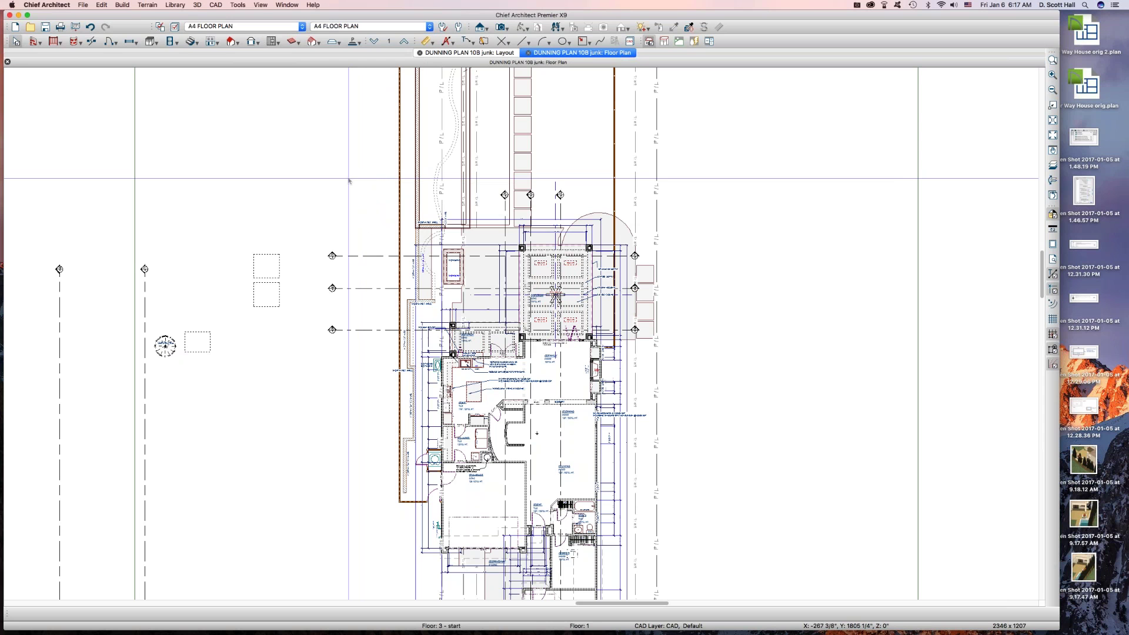
click(490, 53)
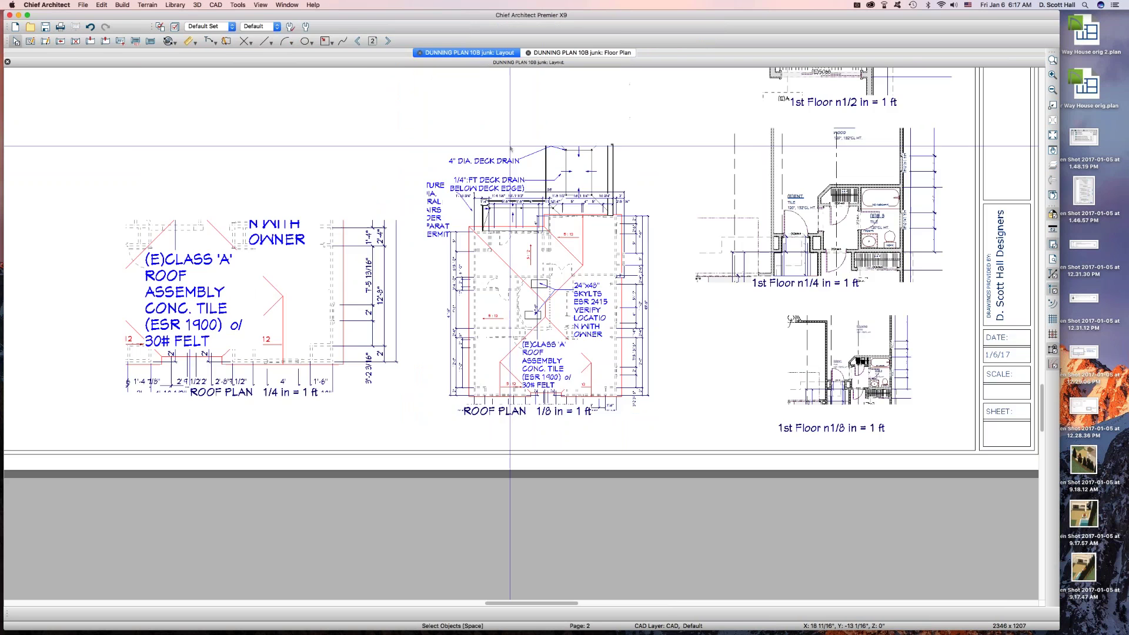
Extend the 1/8 in = 1 ft roof plan box about 1 5/8 in upward and slightly downward, and select the 1/4 in = 1 ft roof plan box.
click(610, 299)
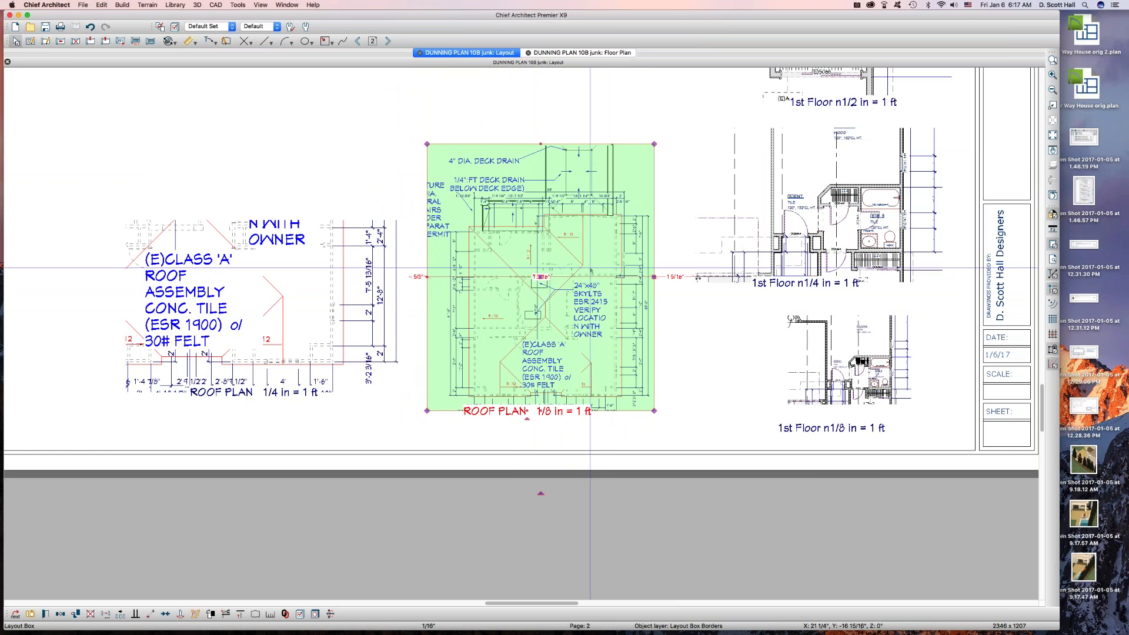
drag(542, 147, 545, 95)
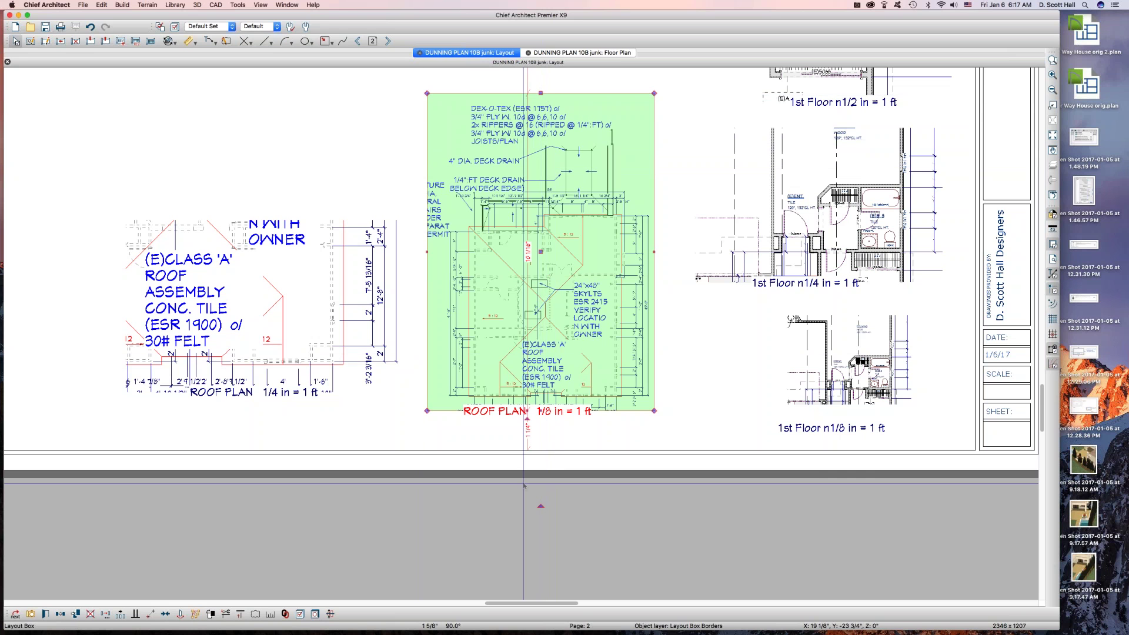
drag(460, 411, 460, 433)
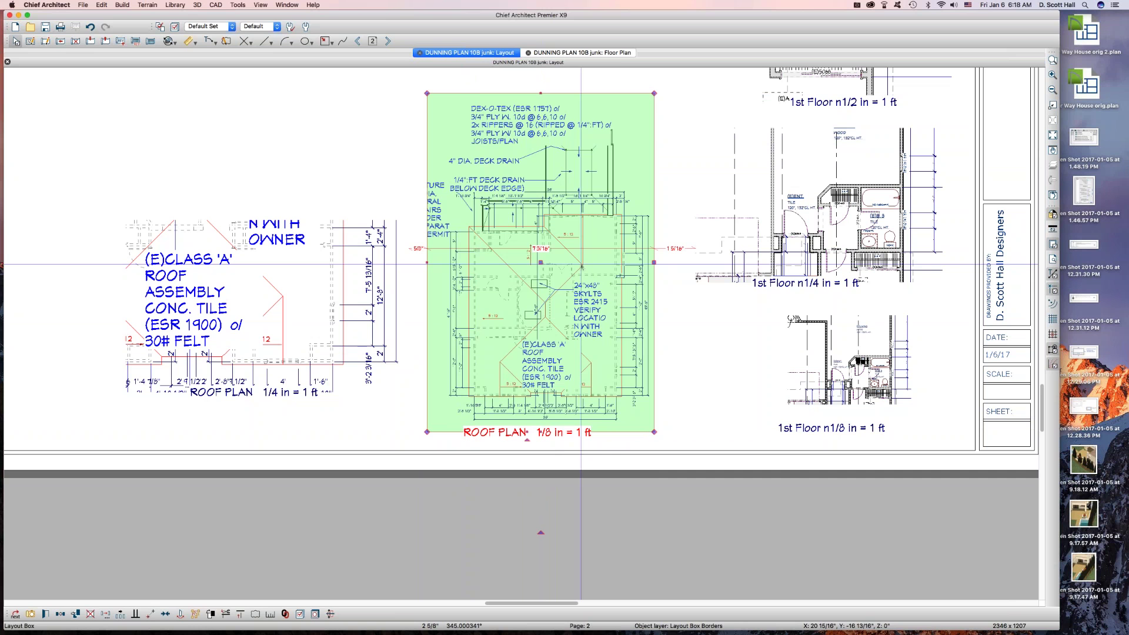
click(268, 266)
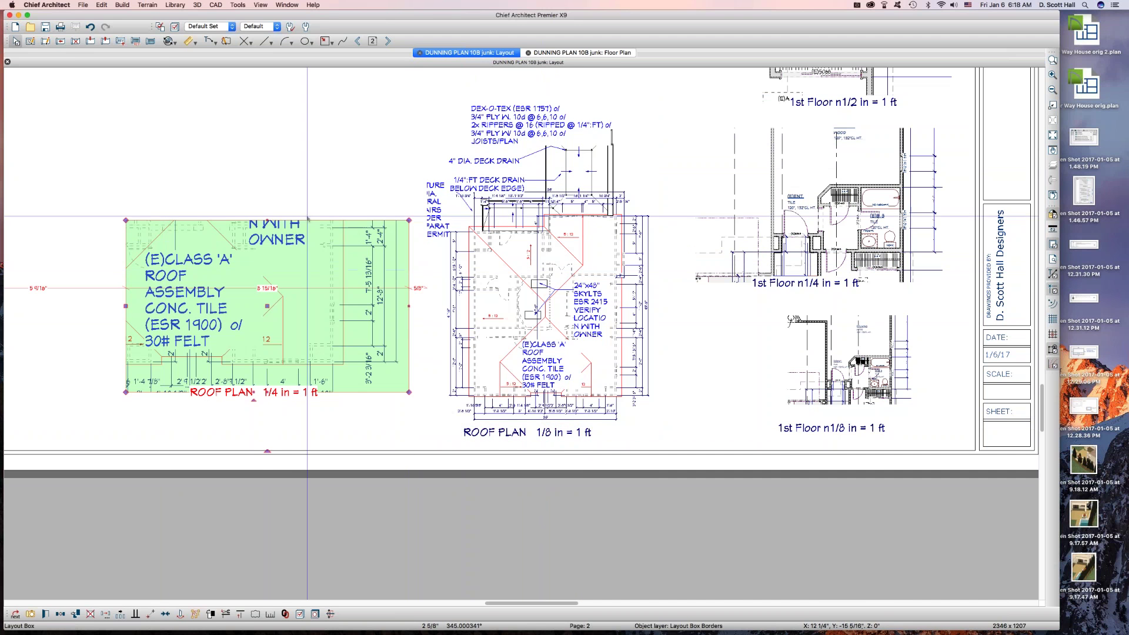
Extend the 1/4 in = 1 ft roof plan box about 3 3/8 in upward and about 13/16 in downward.
drag(253, 224, 262, 115)
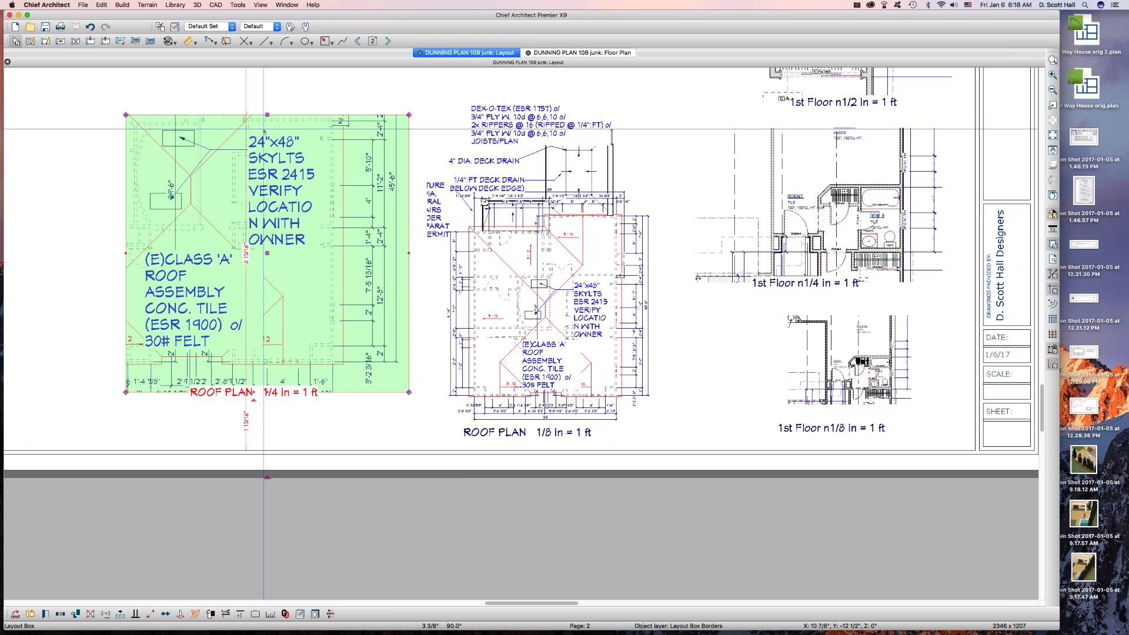
right_click(312, 238)
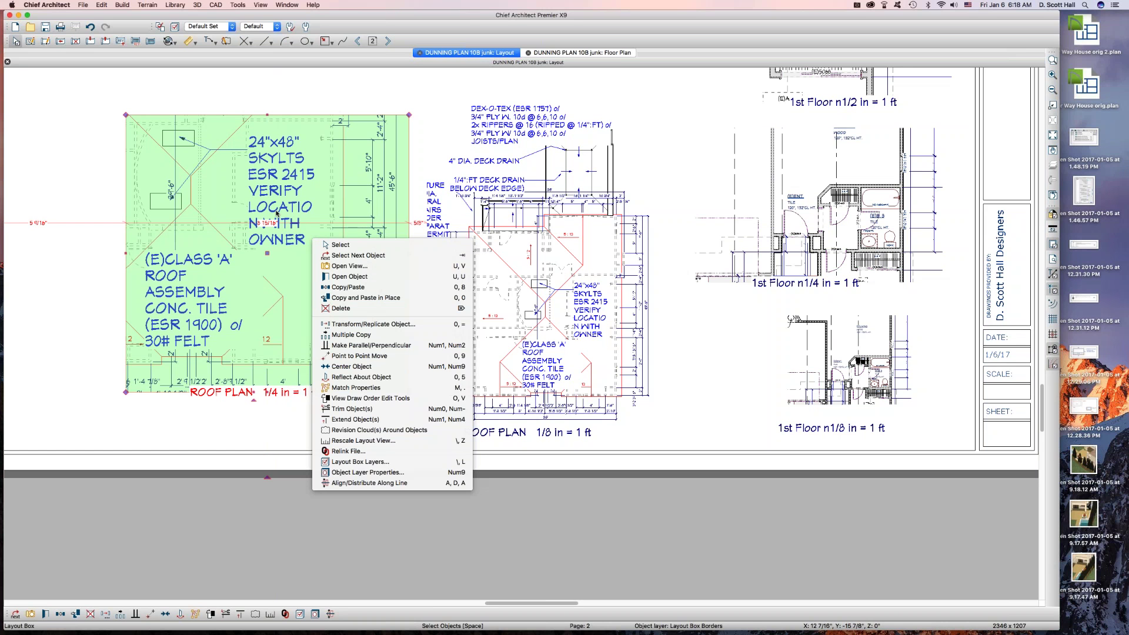
click(521, 245)
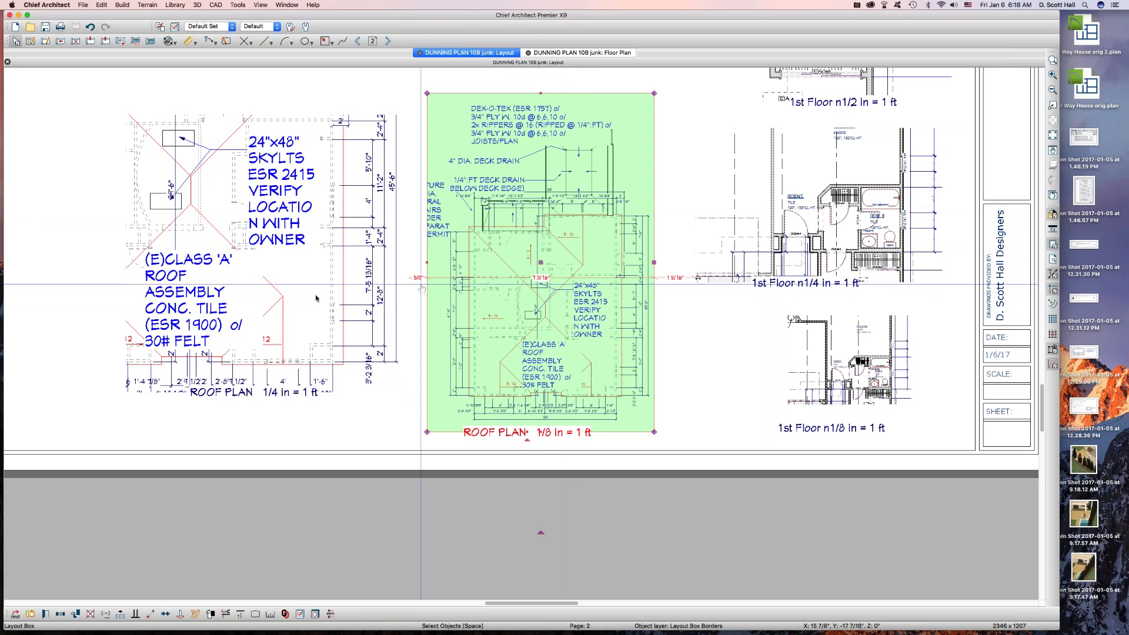
click(272, 397)
drag(271, 399, 269, 417)
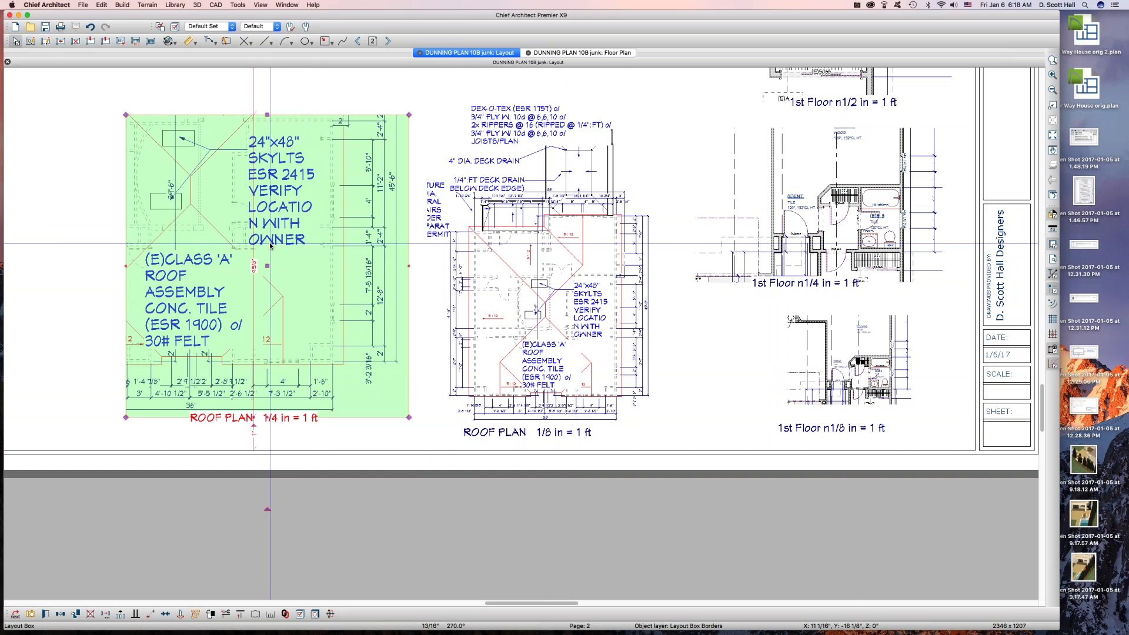
In the 1/4 in = 1 ft roof plan box's A2 ROOF PLAN layer set, set the Text, Roofs layer's text style to 4 CB.
right_click(269, 246)
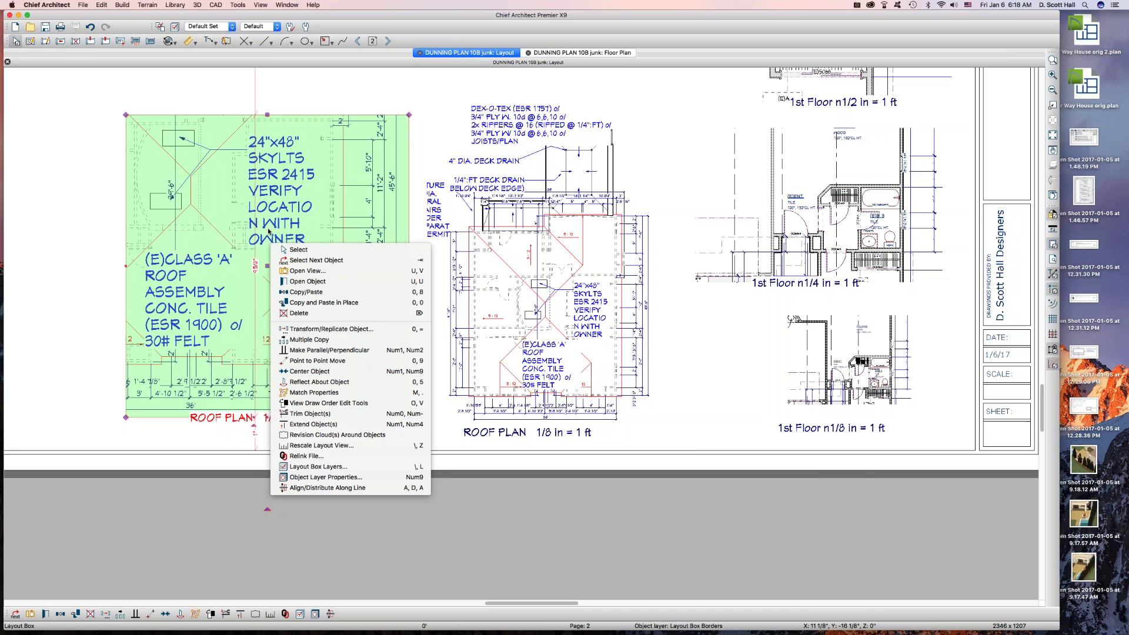
click(310, 467)
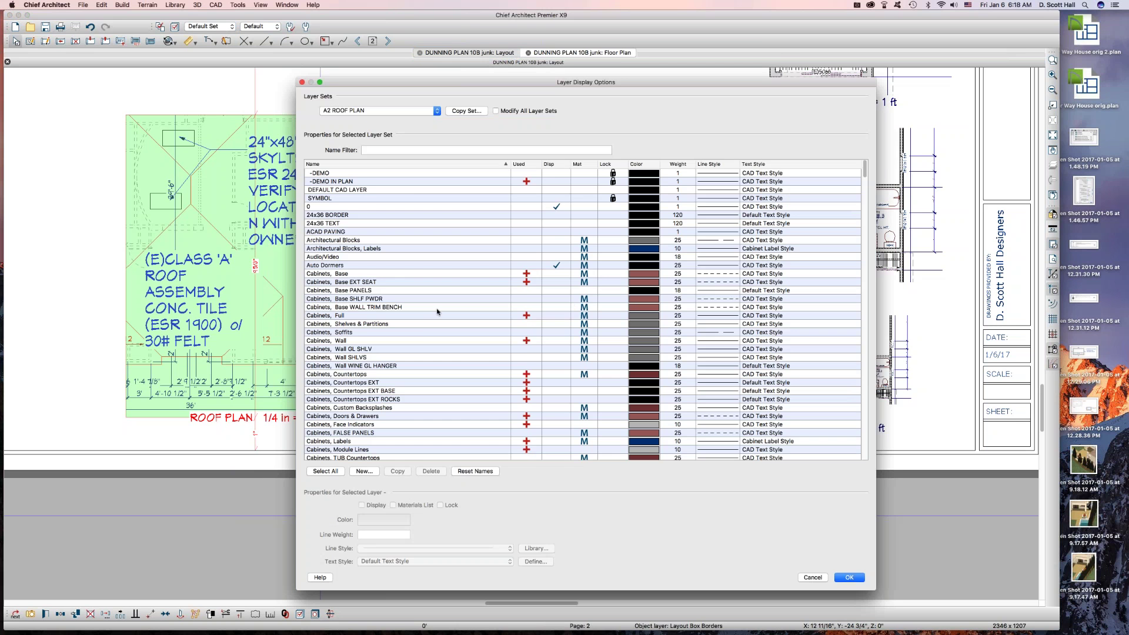
click(419, 333)
click(435, 391)
text(text)
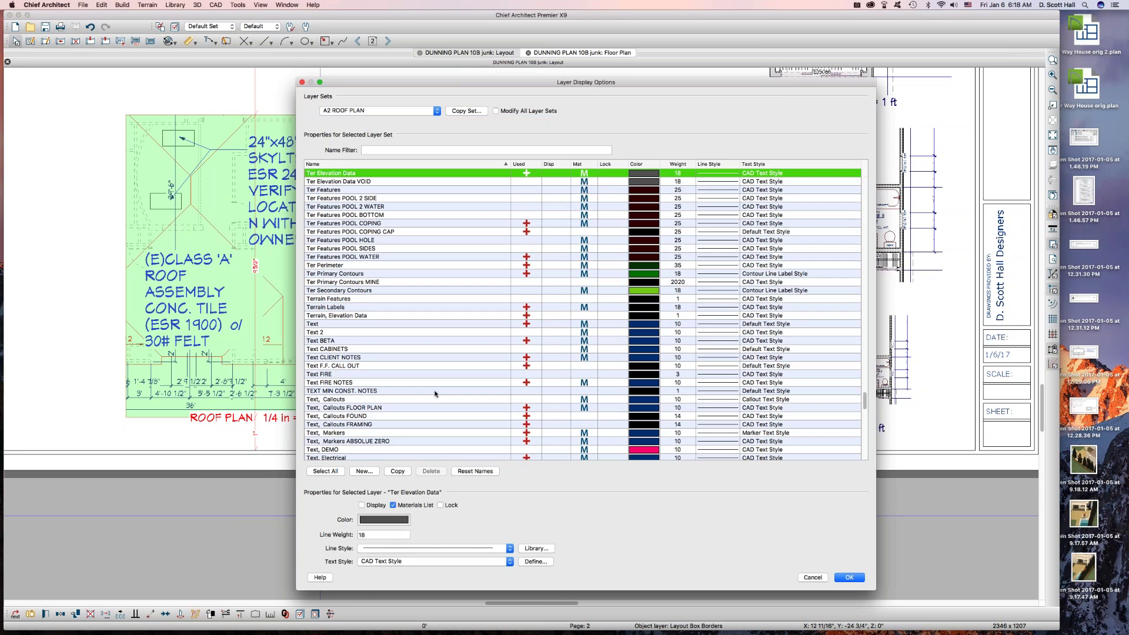
scroll(406, 394, down, 3)
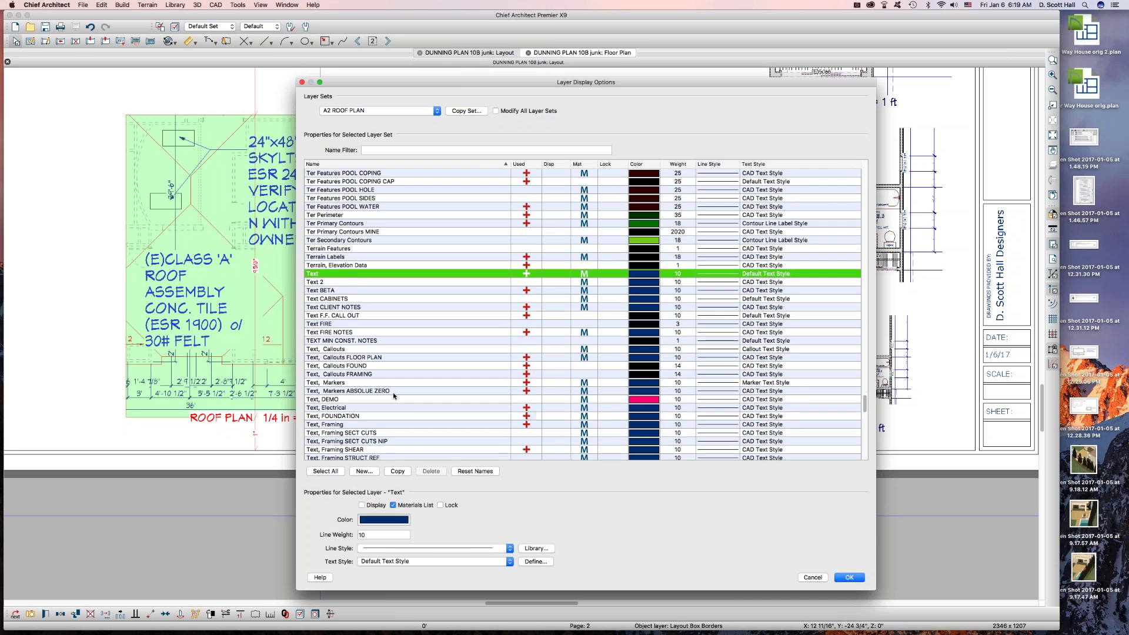
scroll(409, 398, down, 2)
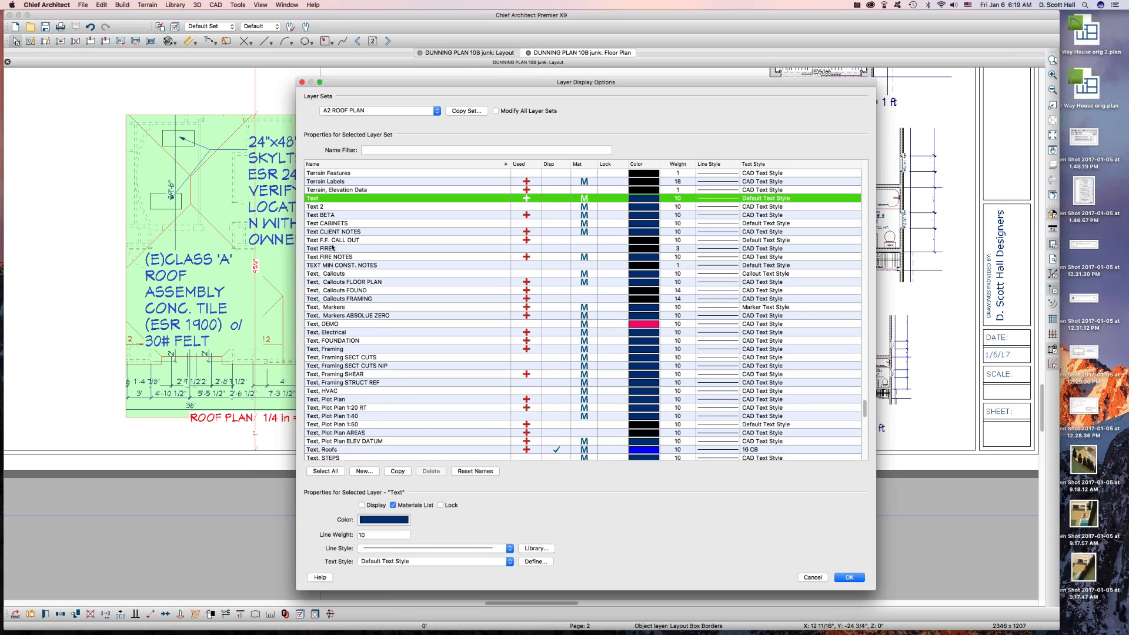
scroll(370, 367, down, 2)
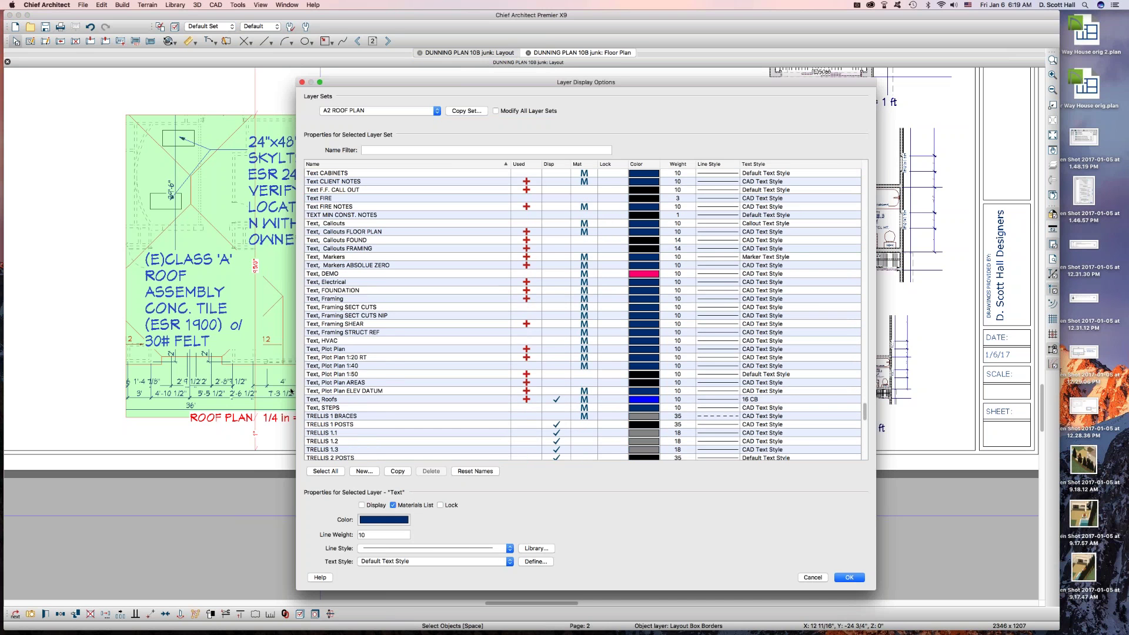
click(372, 400)
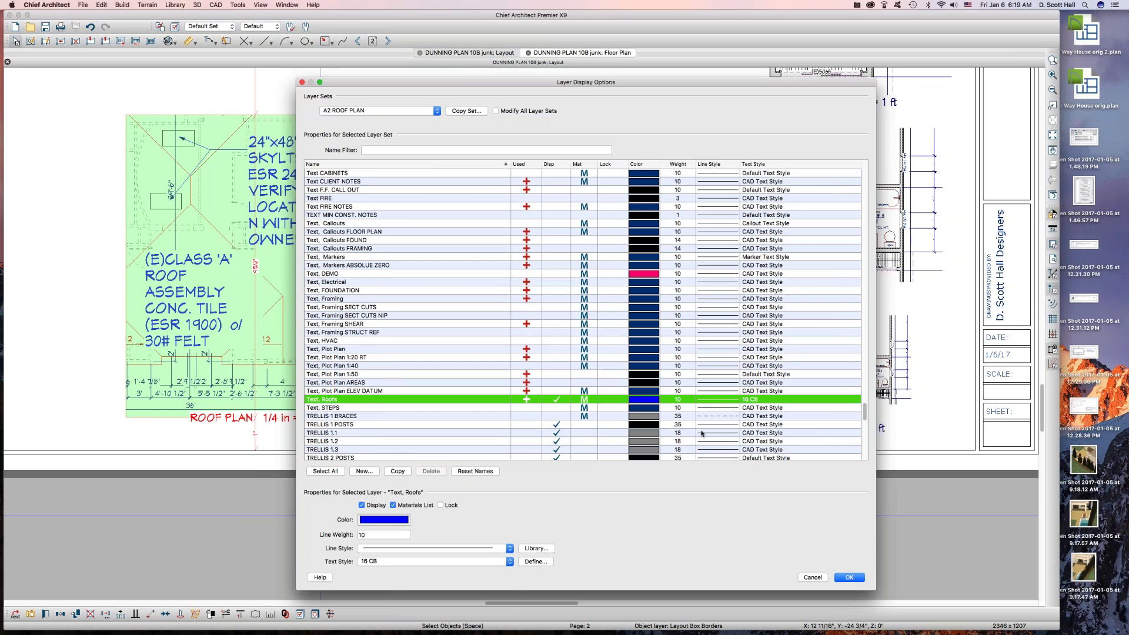
click(413, 562)
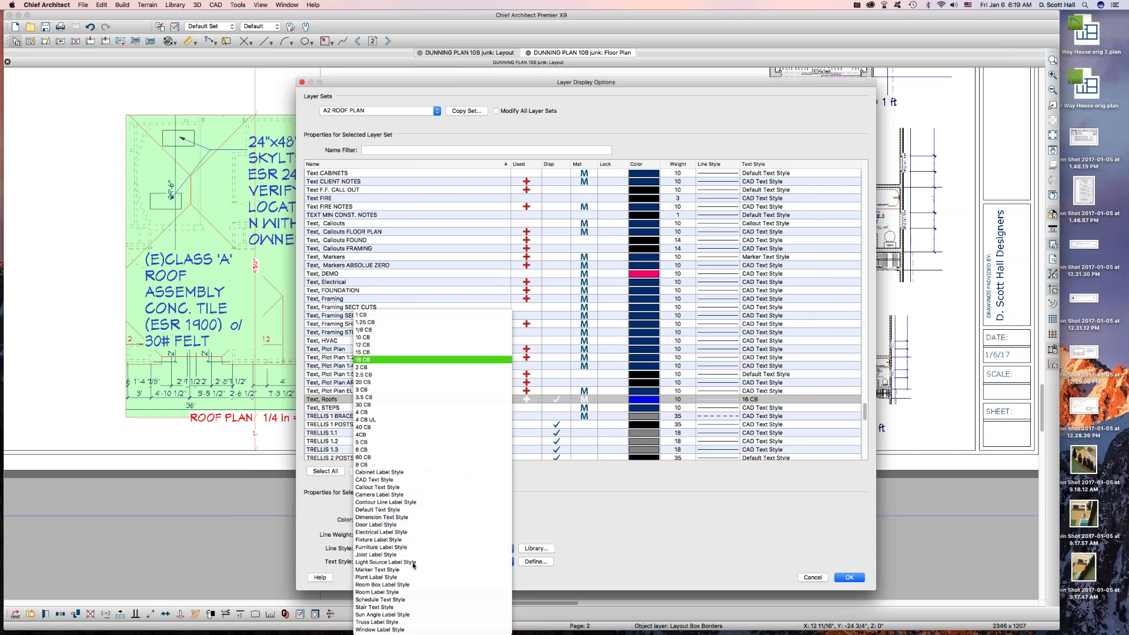
click(368, 413)
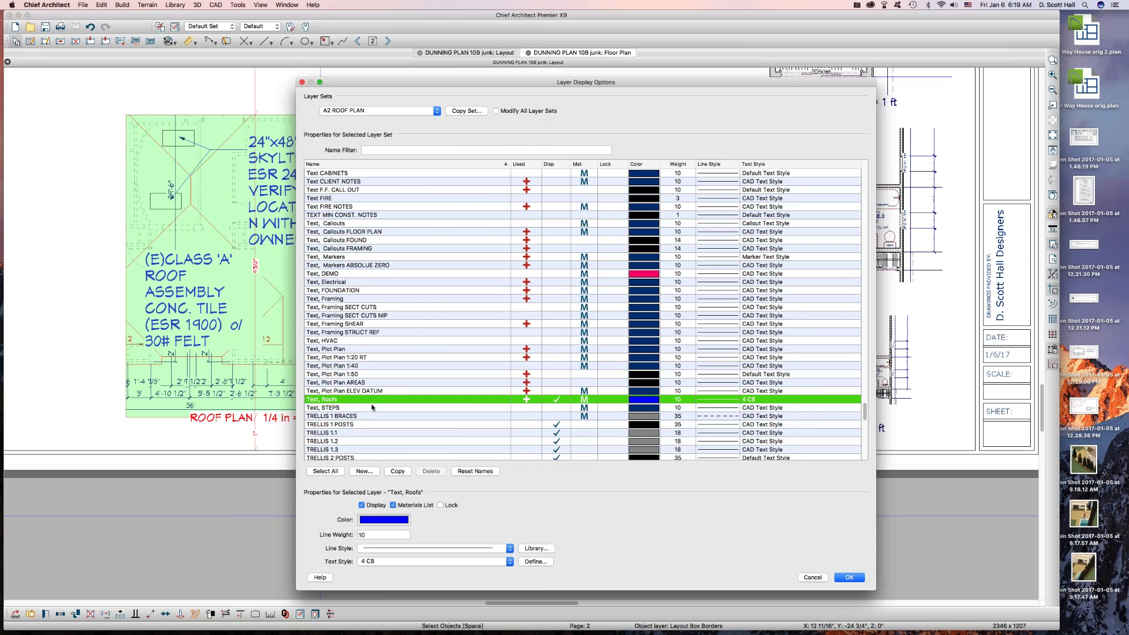
click(386, 292)
key(Return)
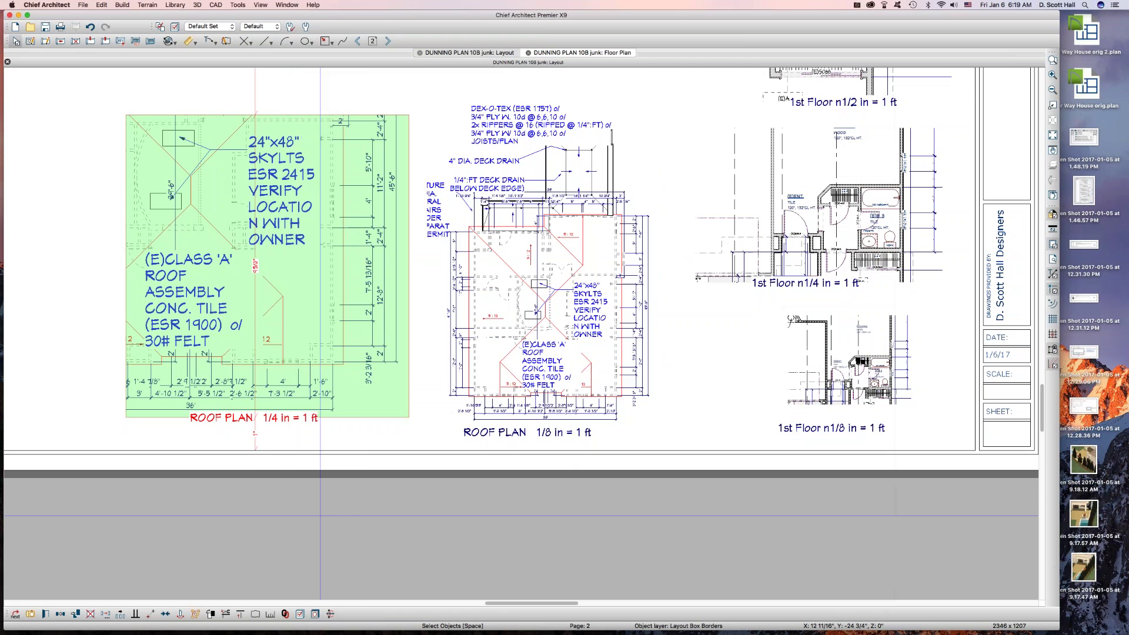
Examine the roof note text up close in the 1/4 in = 1 ft roof plan box and compare it with the 1/8 in box.
click(256, 166)
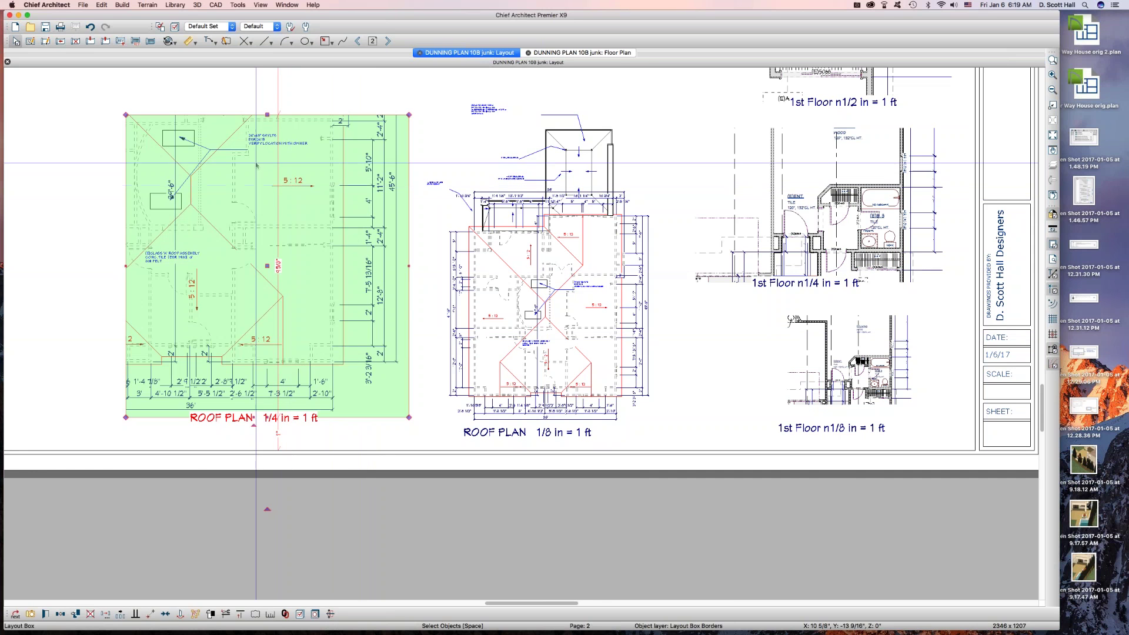
drag(210, 107, 335, 176)
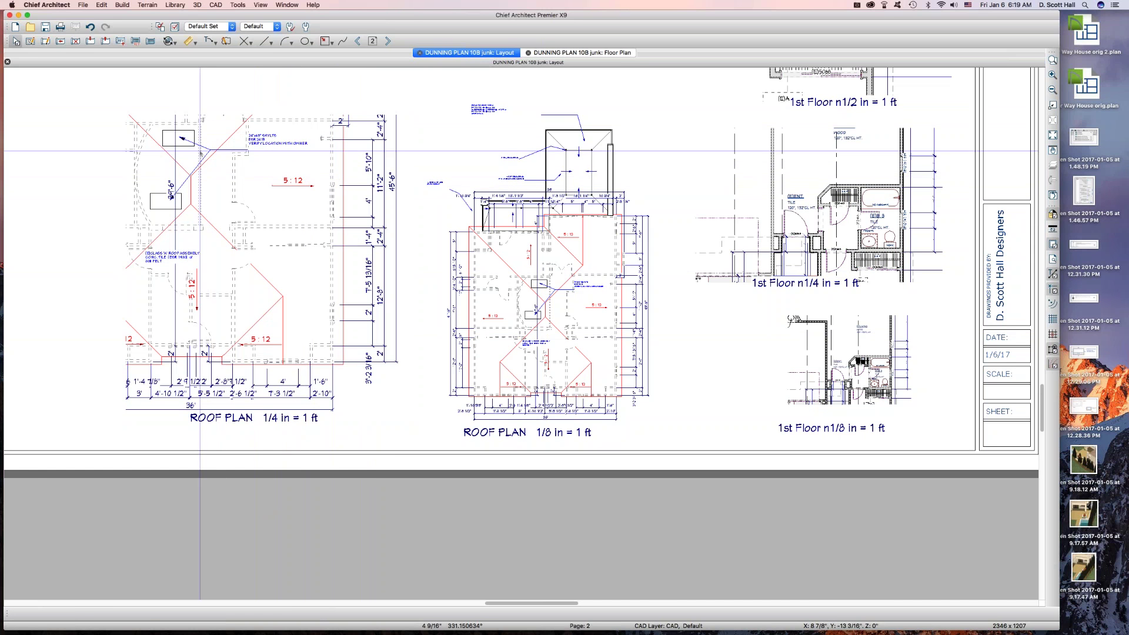
scroll(203, 149, up, 3)
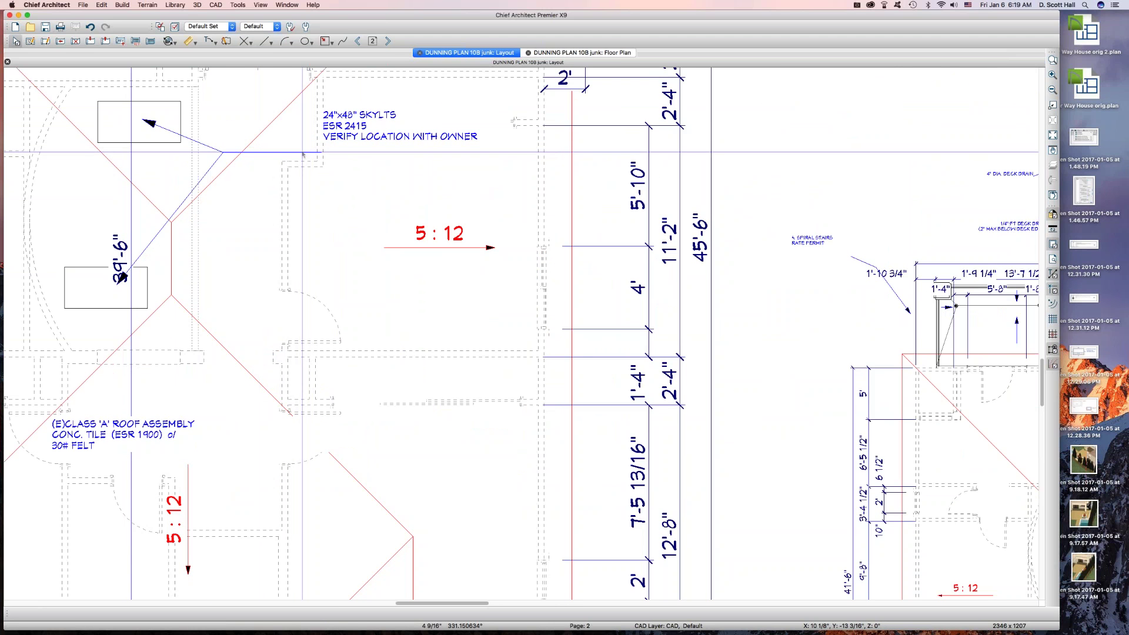
scroll(300, 154, down, 3)
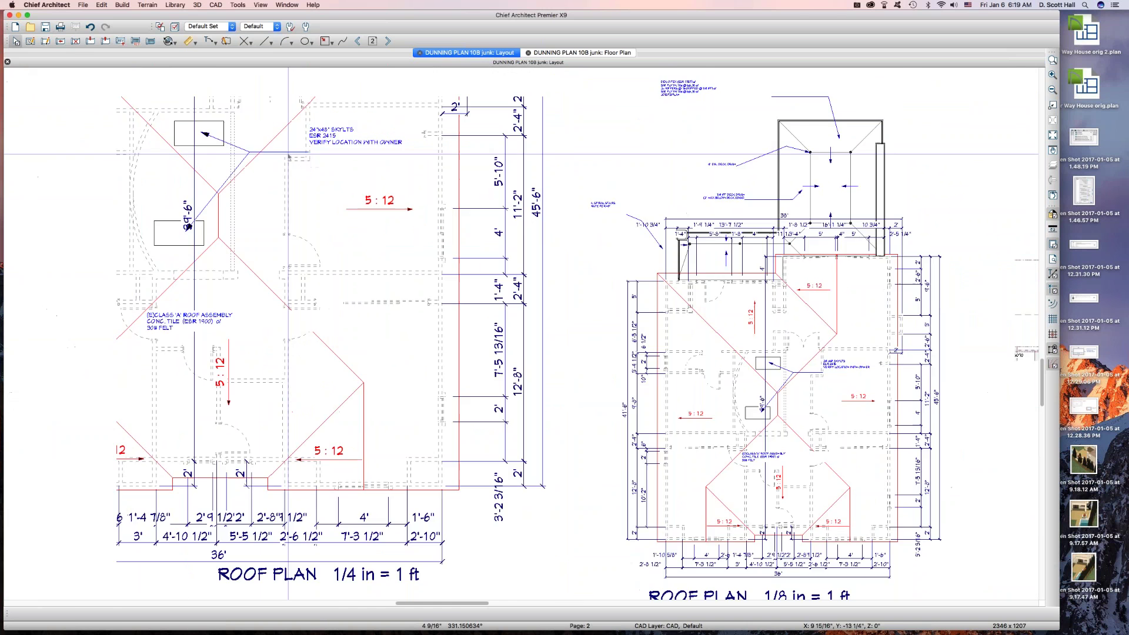
In the roof plan box's A2 ROOF PLAN layer set, assign a smaller CB text style to the Dimensions, Automatic layer.
right_click(425, 267)
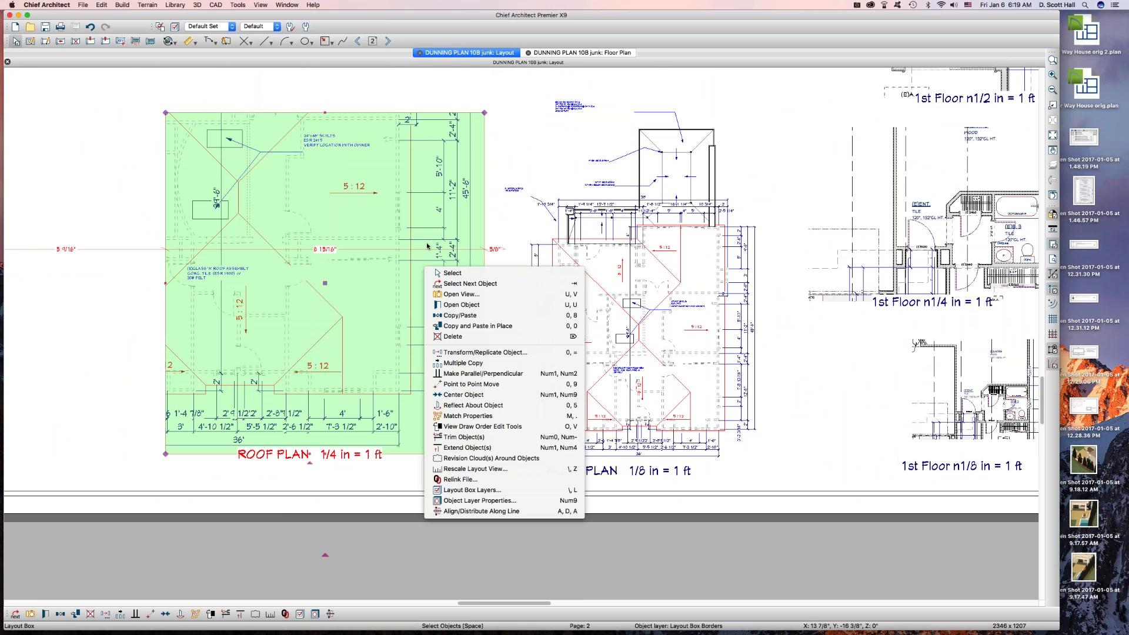
click(452, 496)
click(453, 316)
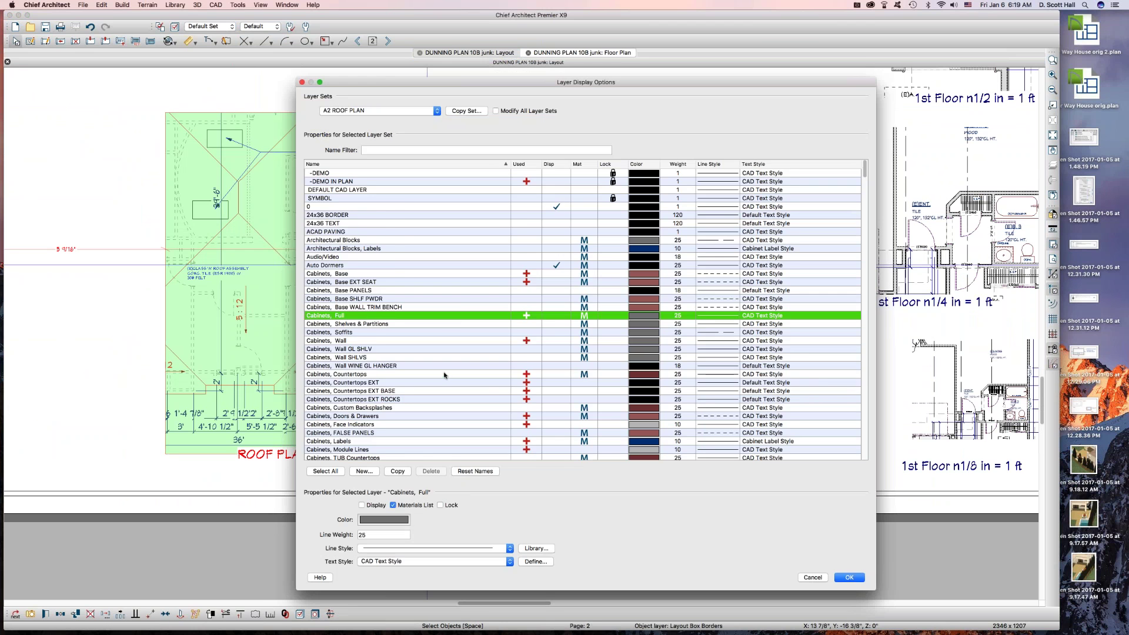
click(444, 375)
key(d)
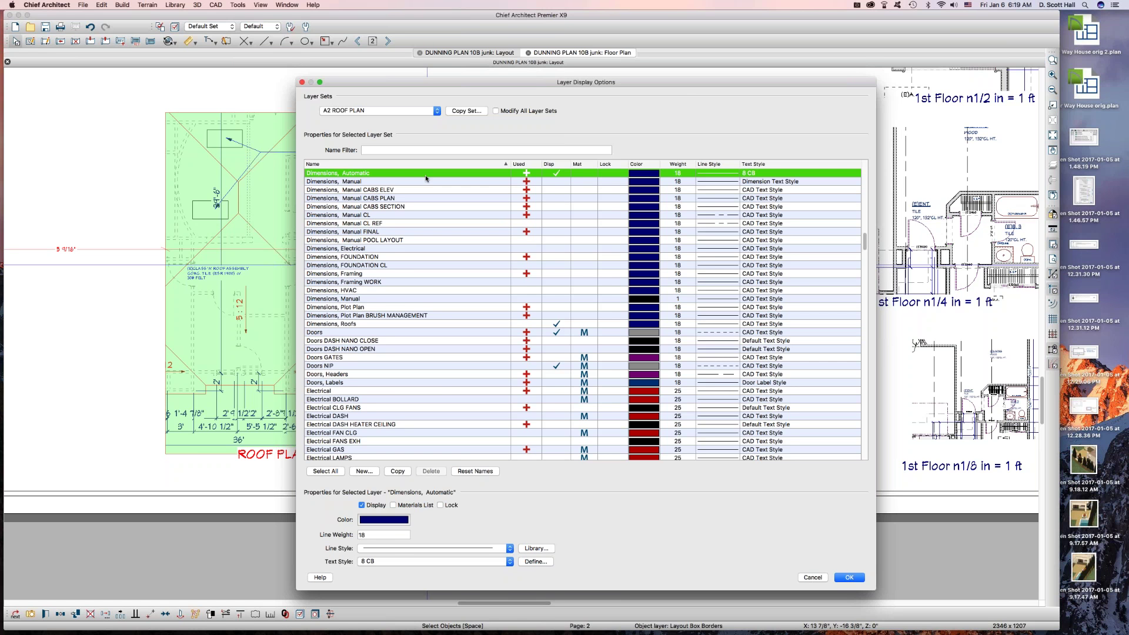
click(409, 562)
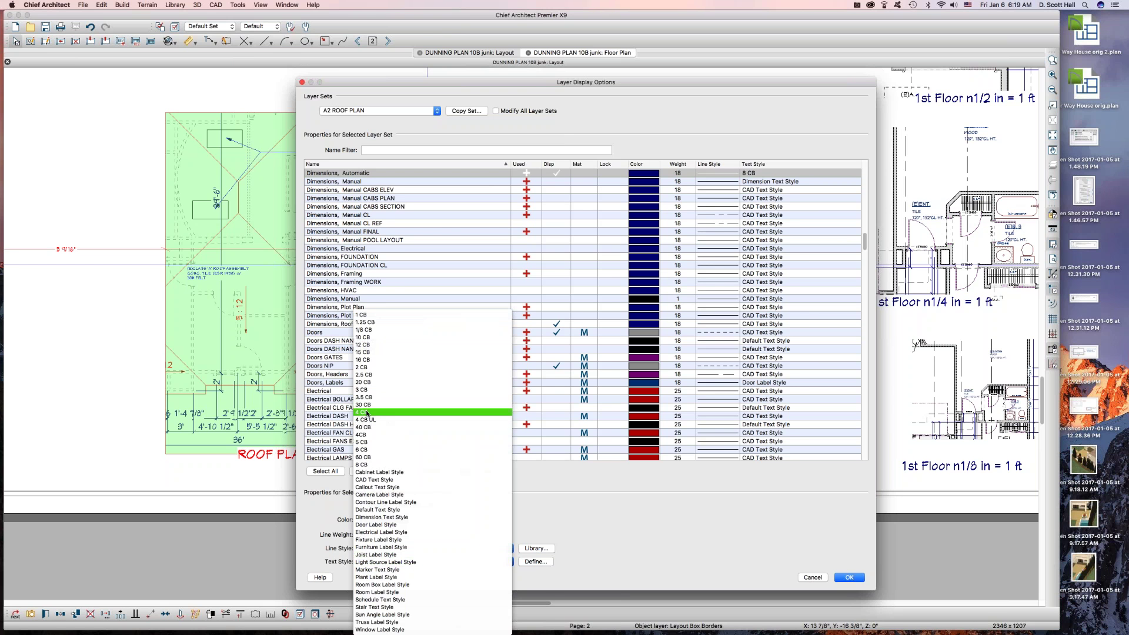
click(621, 534)
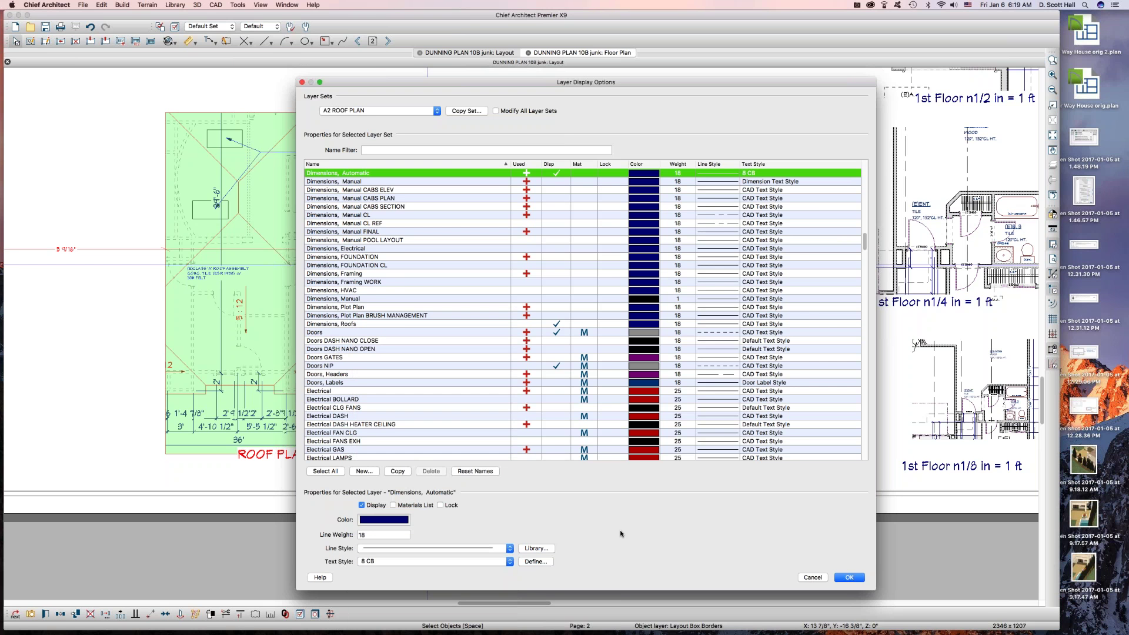
click(391, 565)
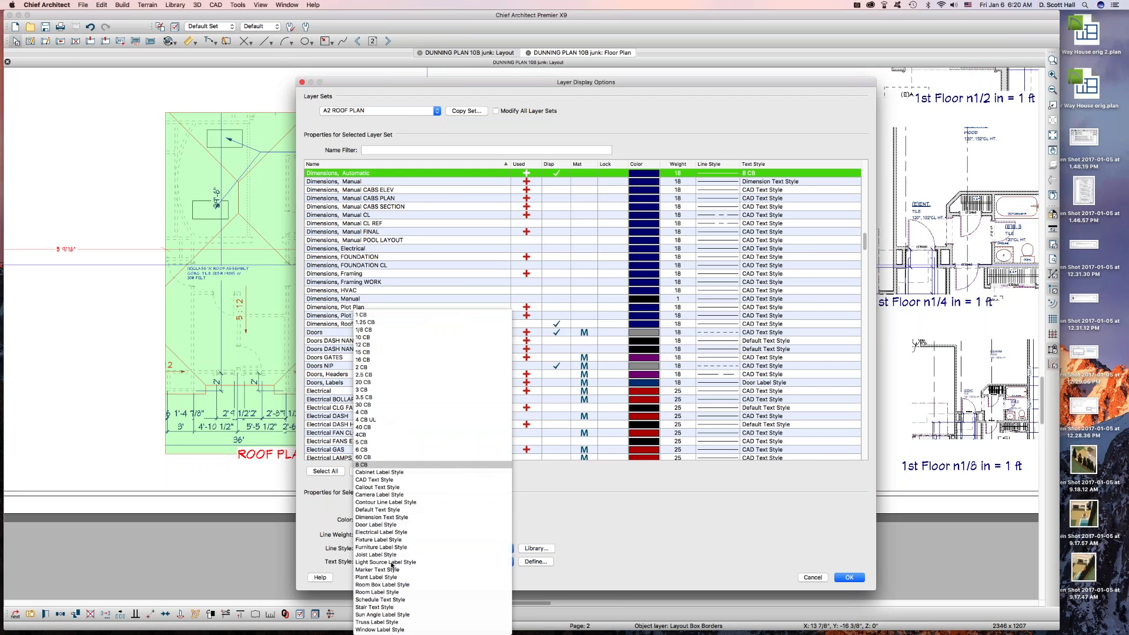
click(361, 438)
key(Return)
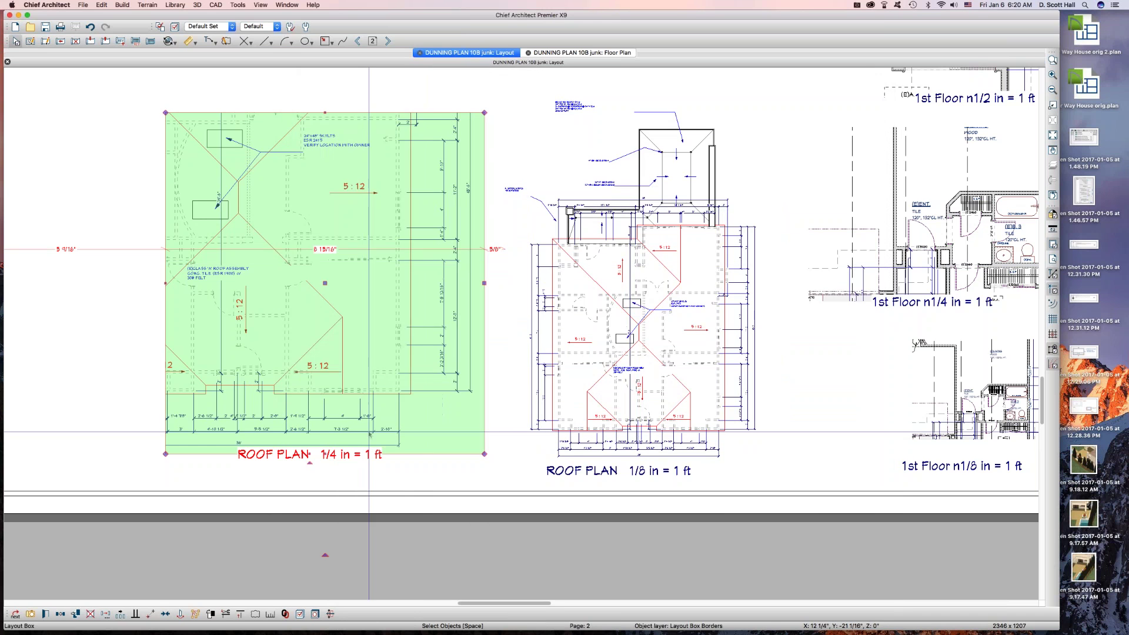
Compare the dimension text in the 1/4 in and 1/8 in = 1 ft roof plan boxes.
drag(426, 220, 493, 357)
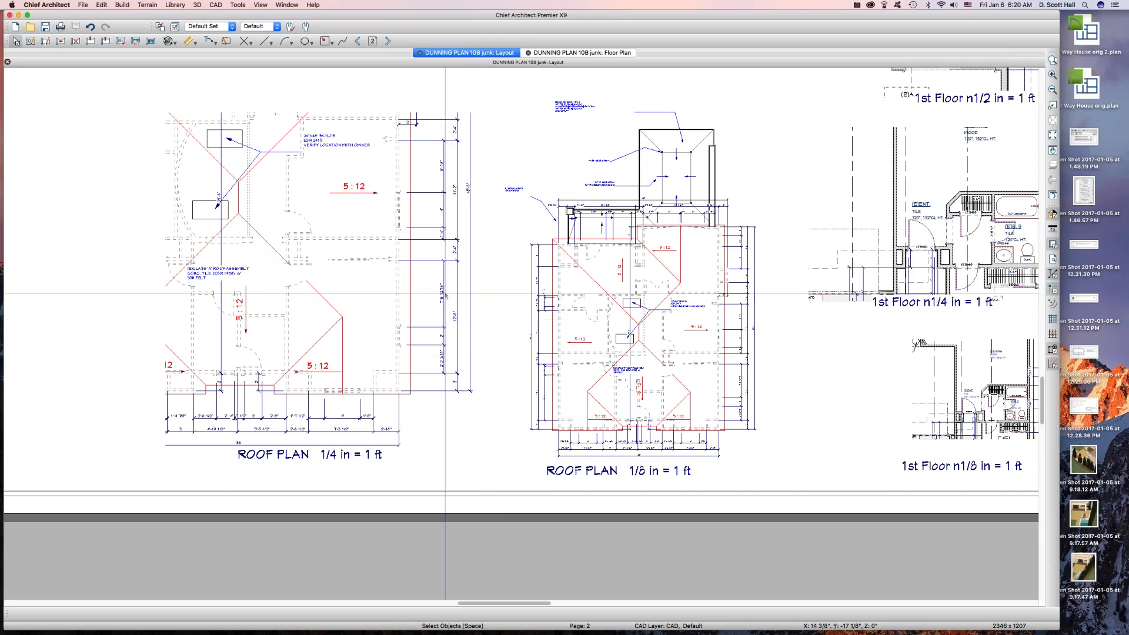
drag(388, 230, 489, 422)
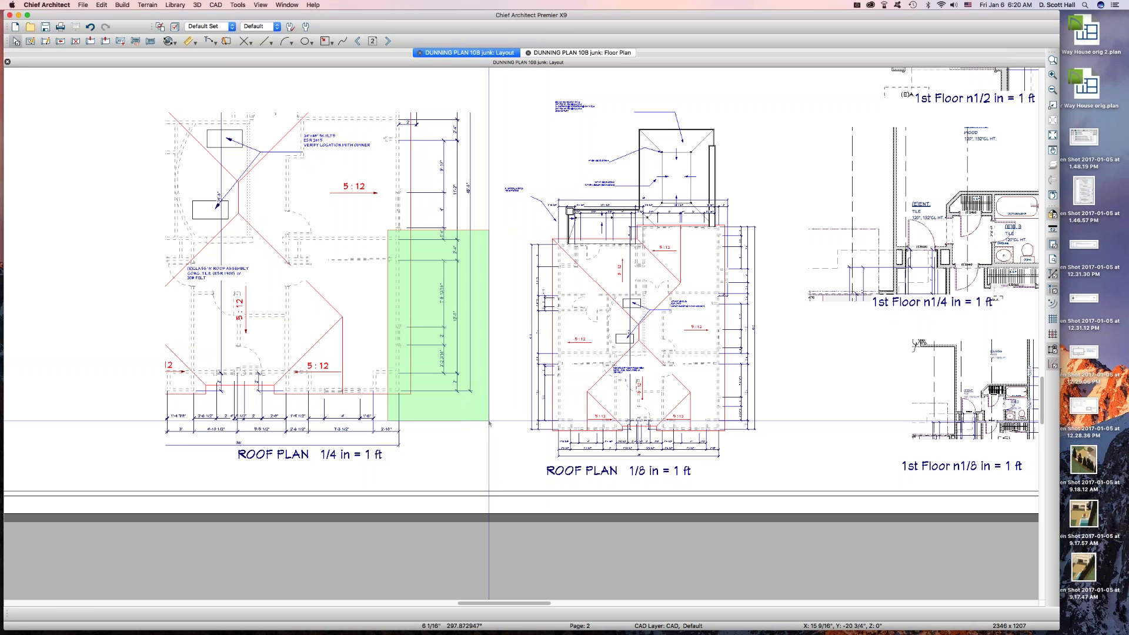
drag(489, 422, 482, 410)
click(475, 398)
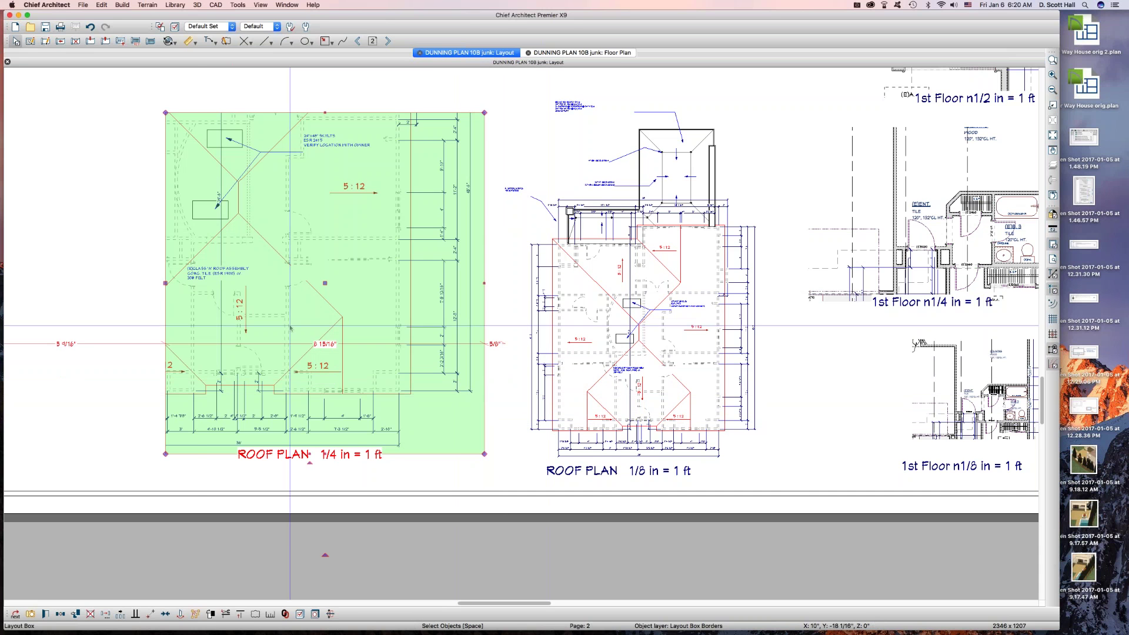
click(87, 293)
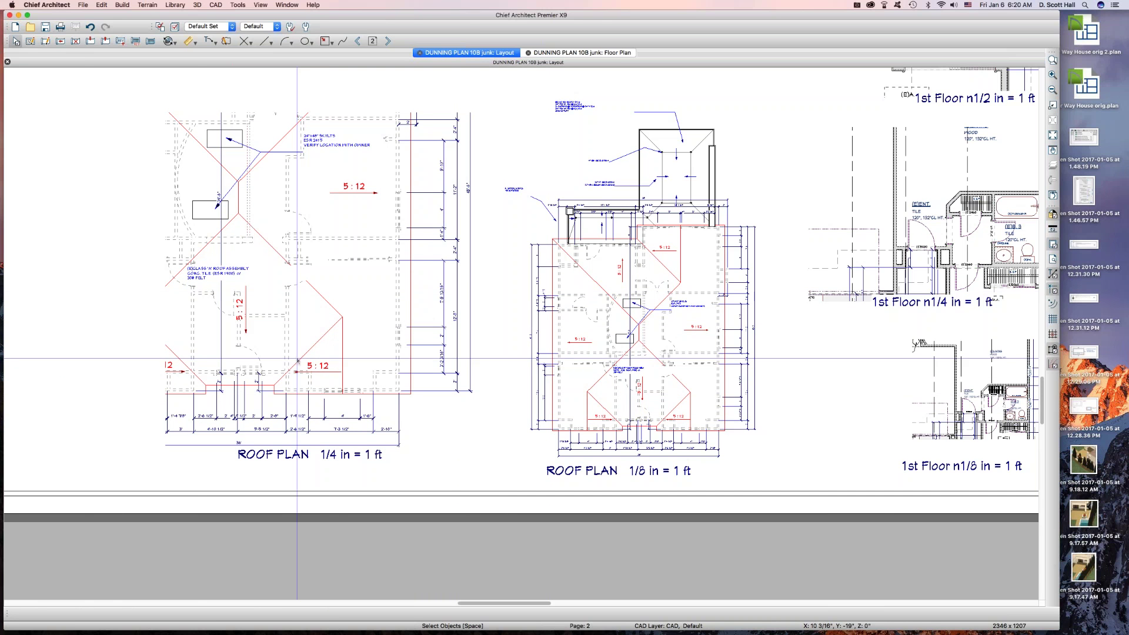
scroll(328, 310, down, 1)
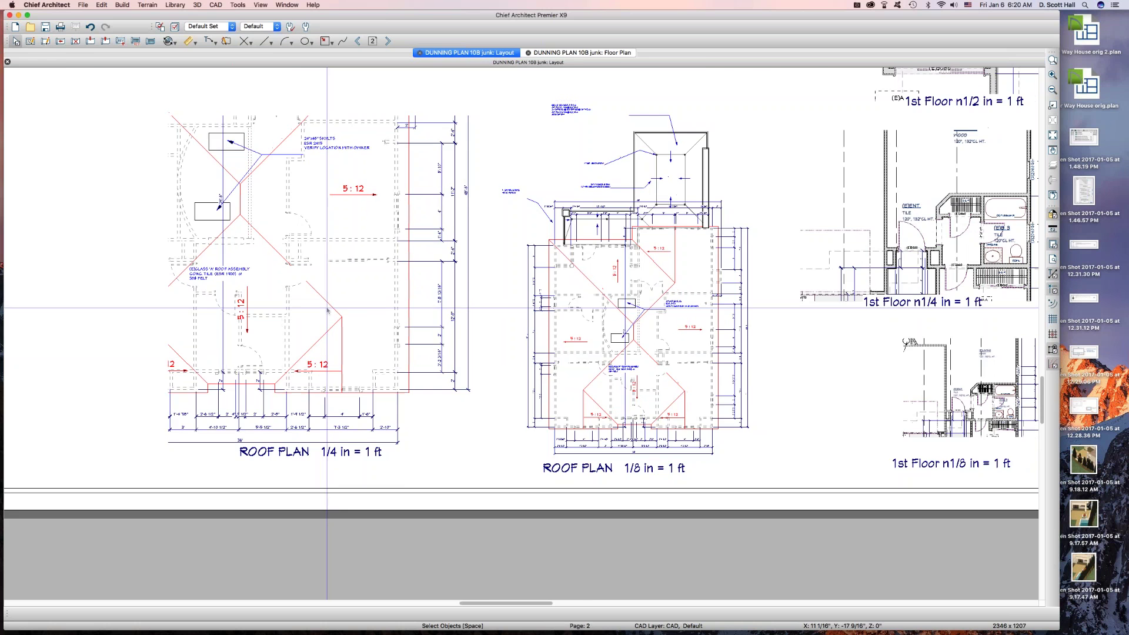
scroll(327, 310, down, 2)
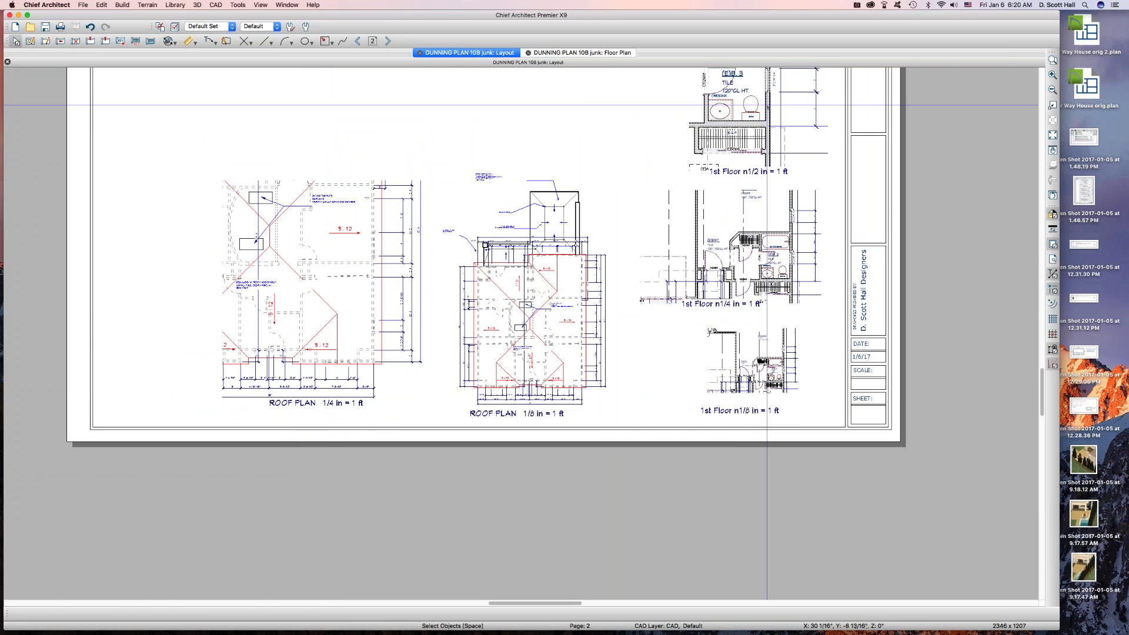
Review the 1/4 in, 1/8 in and 1/2 in = 1 ft first-floor boxes for comparison with the roof plans.
click(737, 194)
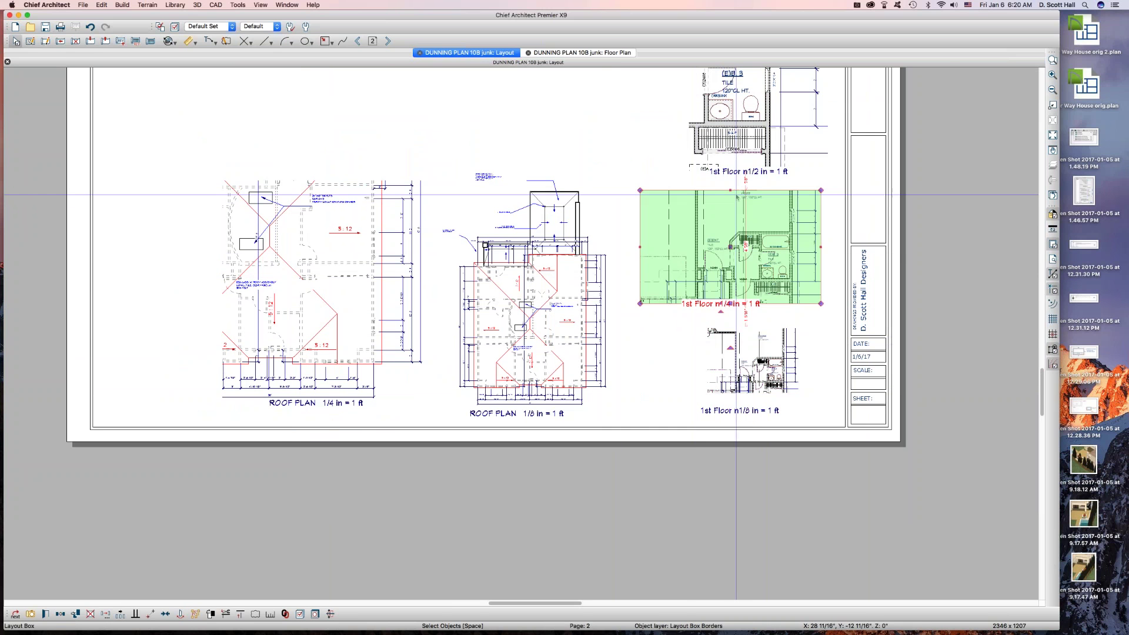
click(727, 339)
click(742, 261)
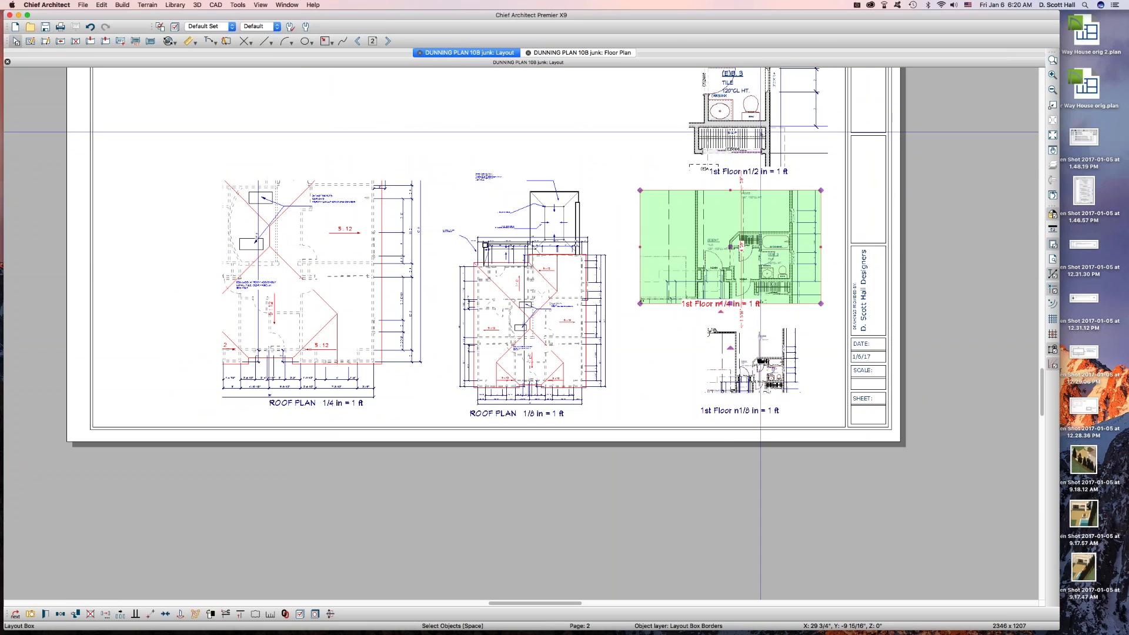
click(761, 131)
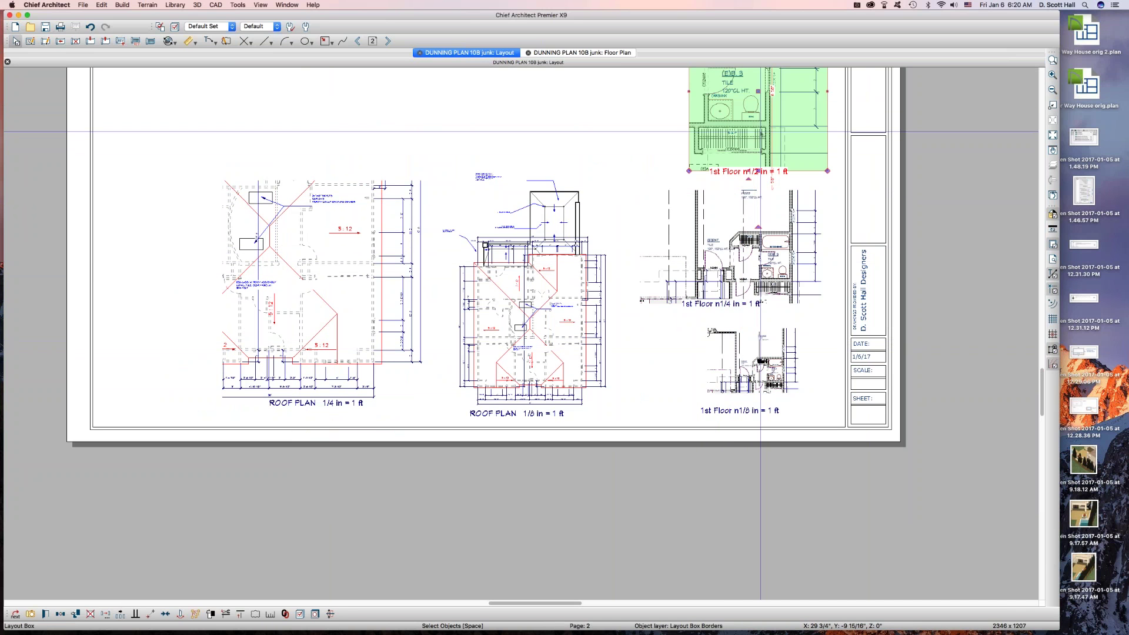
click(761, 136)
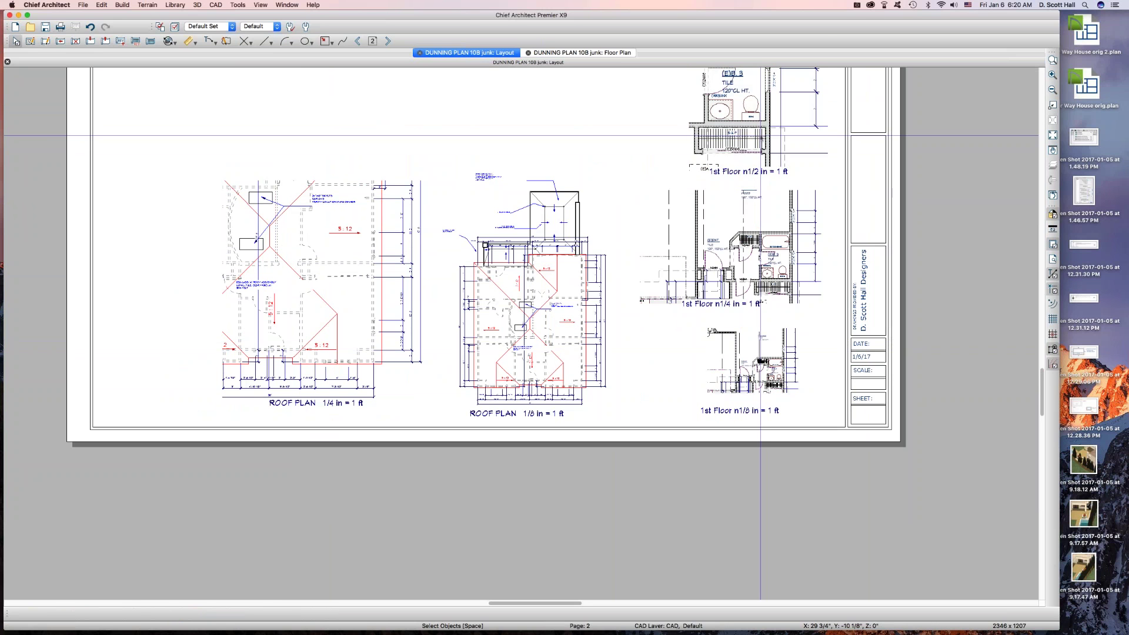
Compare the 1/2 in, 1/4 in and 1/8 in = 1 ft first-floor layout boxes with one another.
click(761, 136)
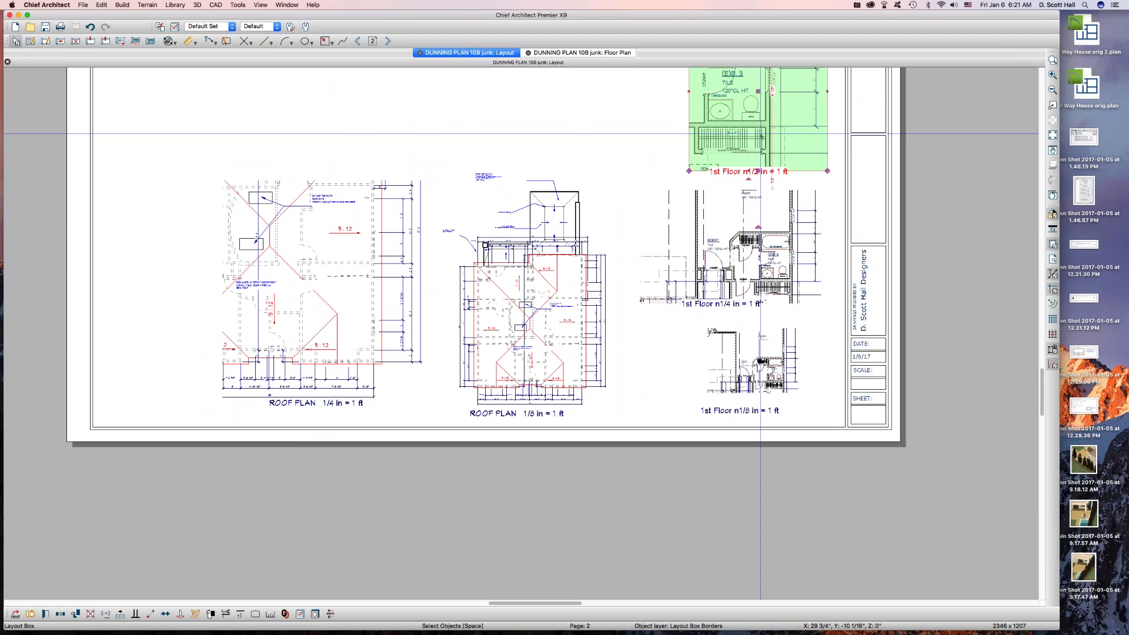
click(740, 252)
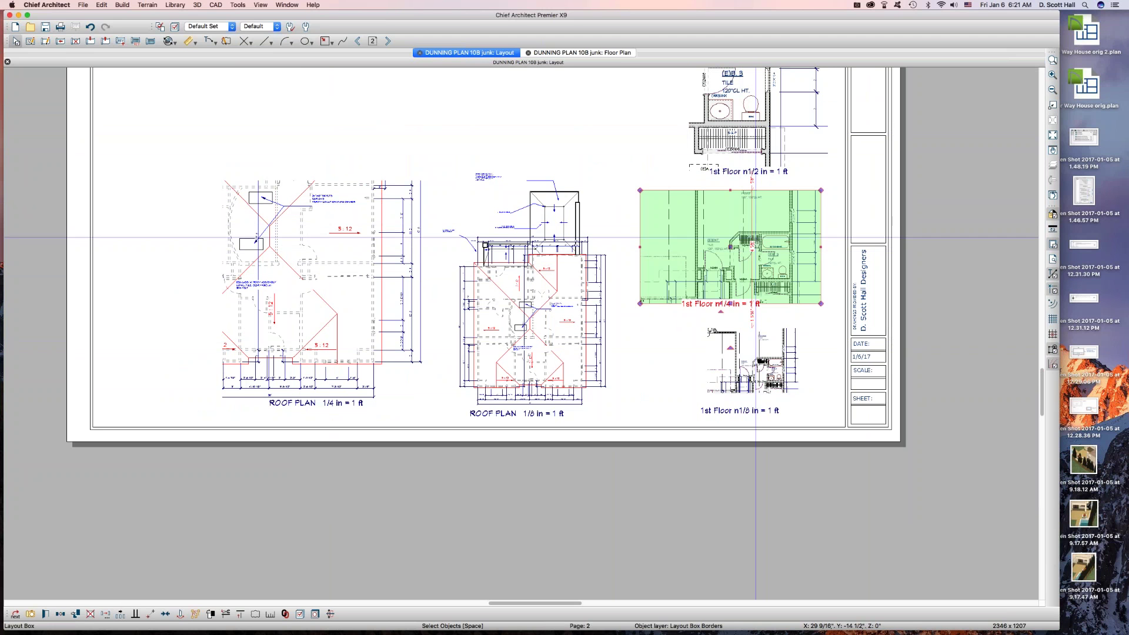
key(Escape)
click(761, 352)
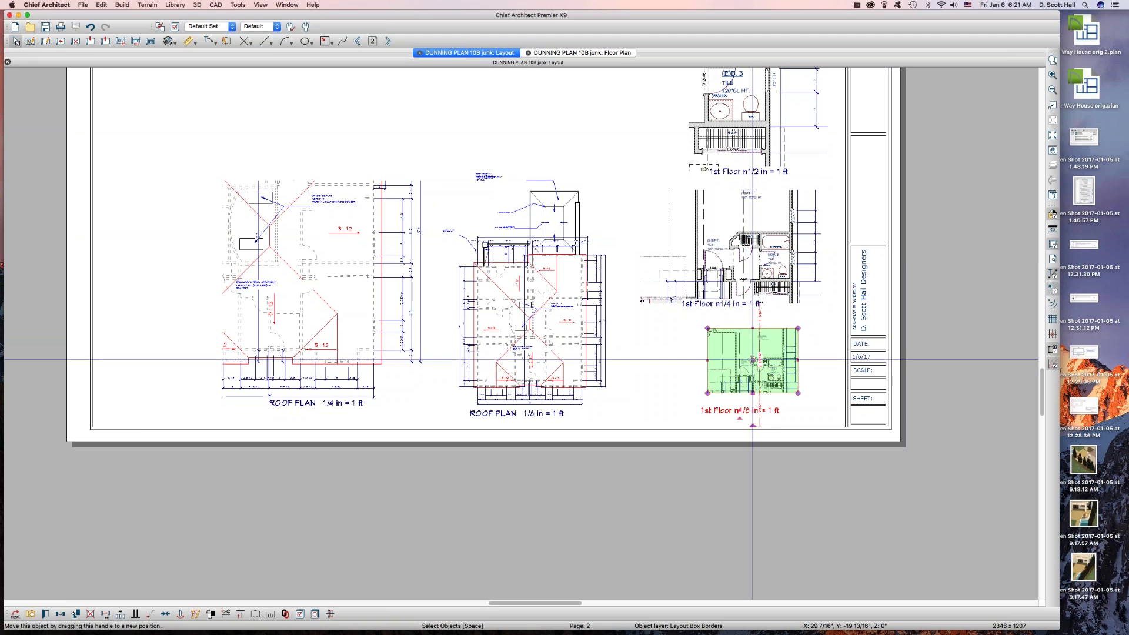
key(Escape)
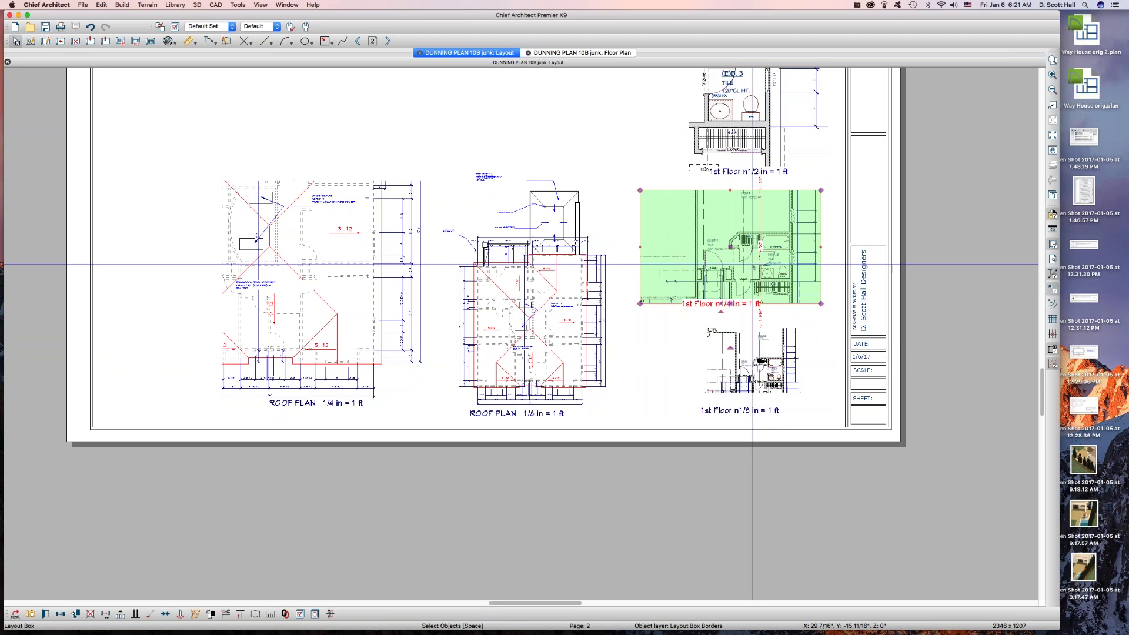
click(756, 261)
click(745, 127)
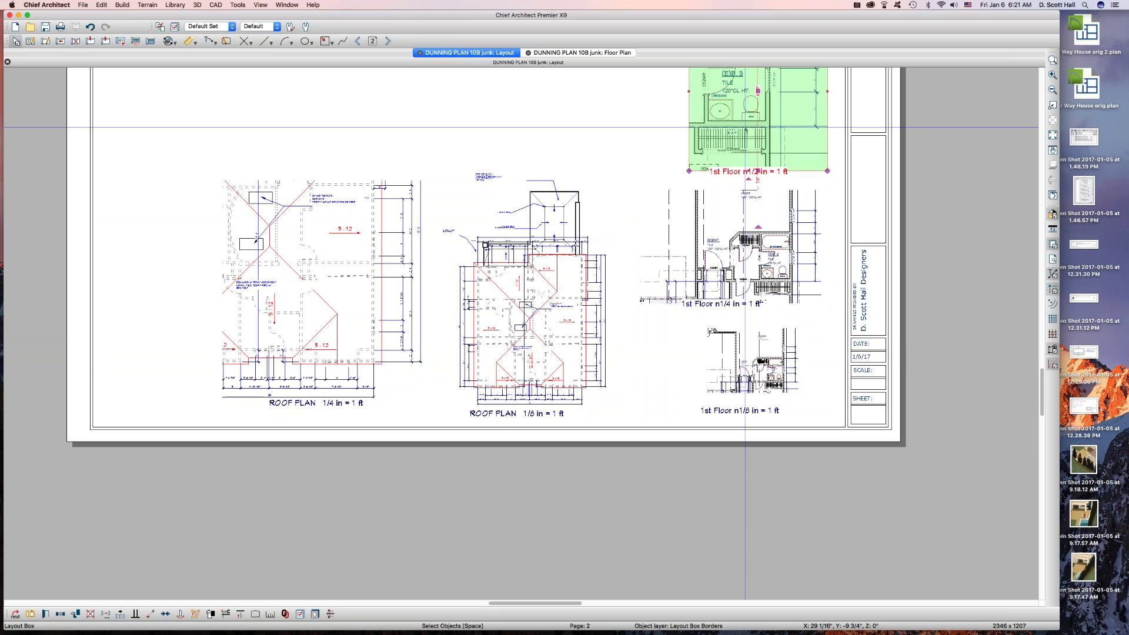
click(749, 341)
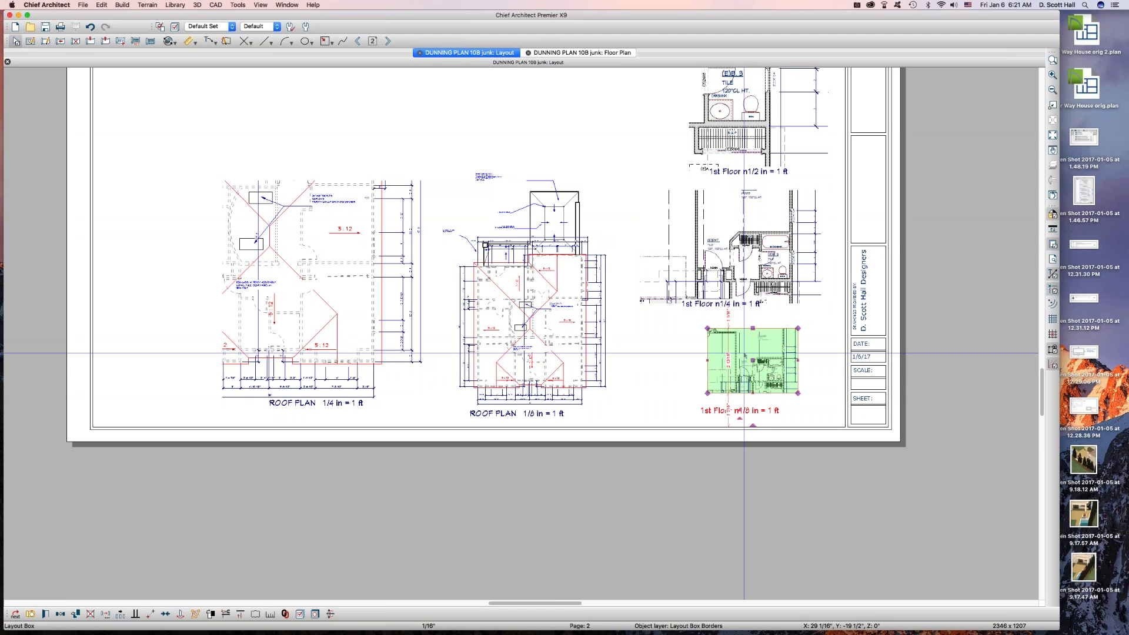
Crop about 3/4 in off the left side of the 1/4 in = 1 ft first-floor layout box.
click(751, 237)
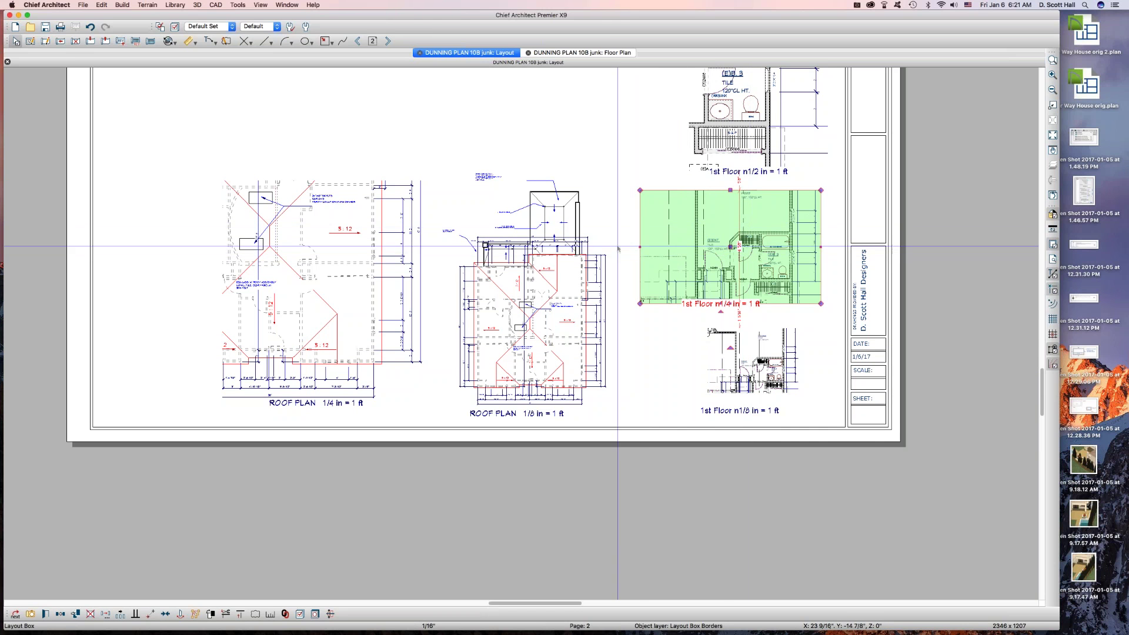
drag(640, 247, 658, 261)
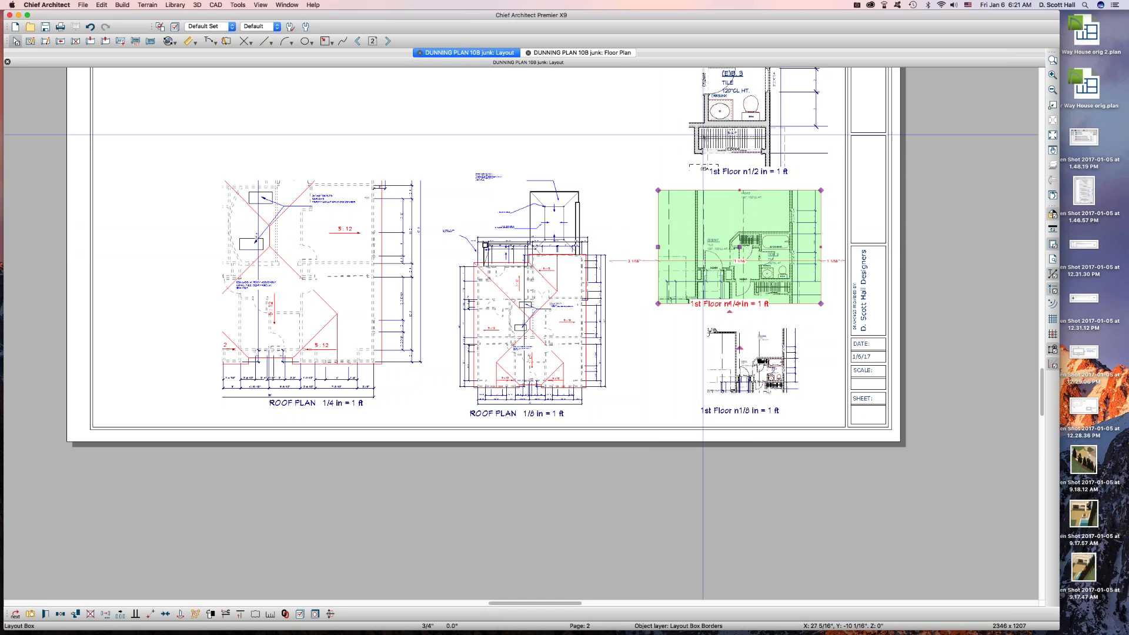
click(687, 115)
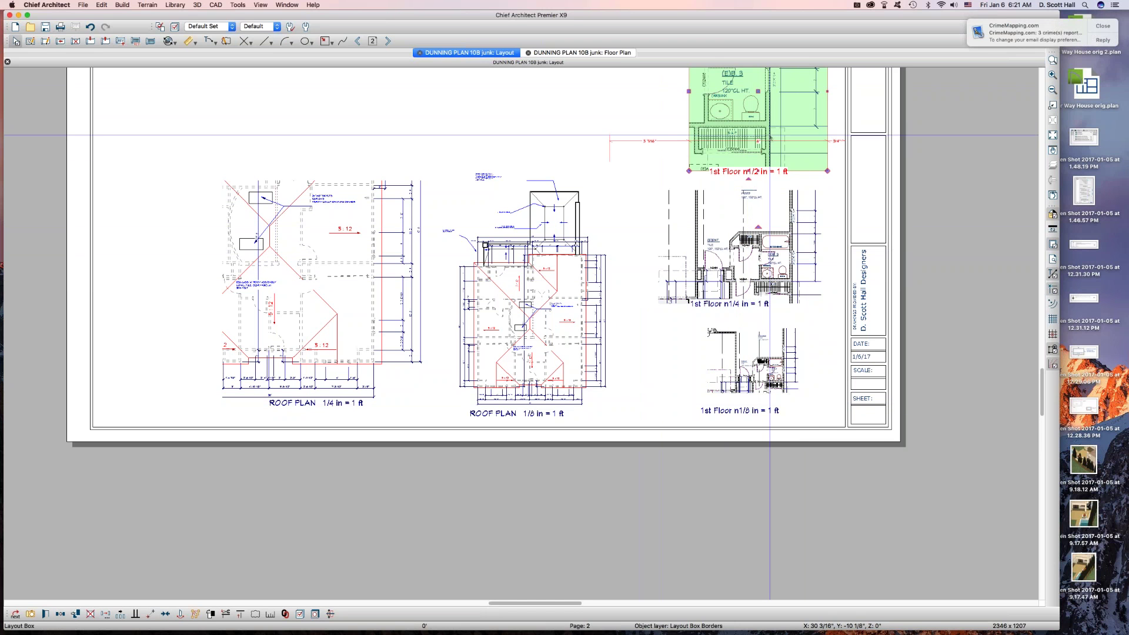
click(771, 137)
scroll(770, 137, down, 1)
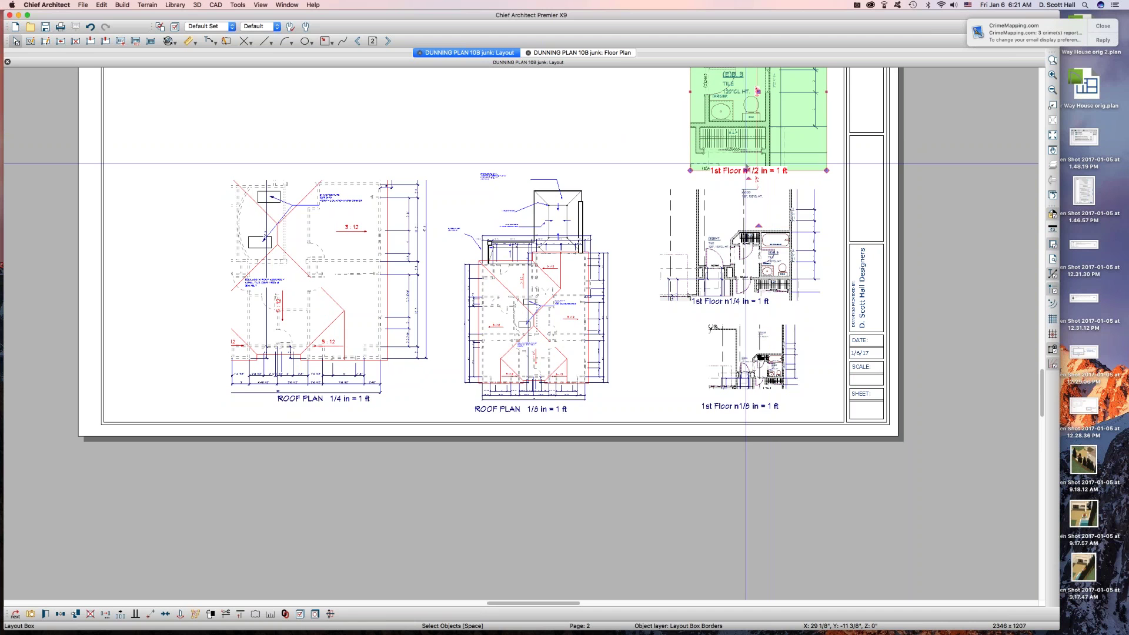
Extend the left side of the 1/4 in = 1 ft roof plan box outward by about 3 11/16 in.
click(320, 332)
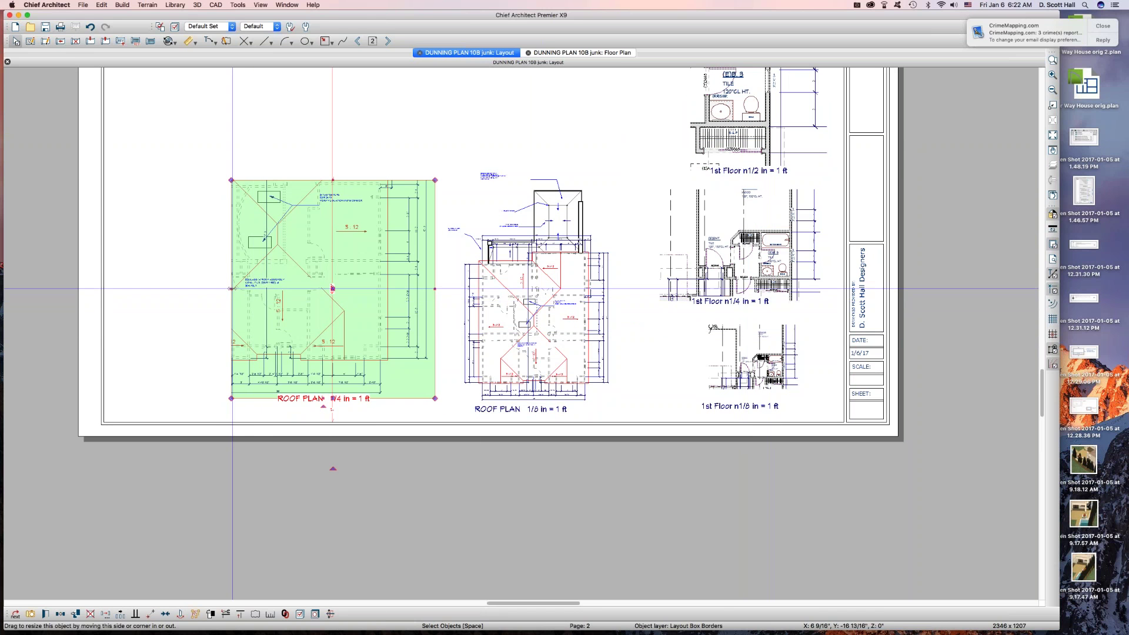
drag(231, 289, 176, 299)
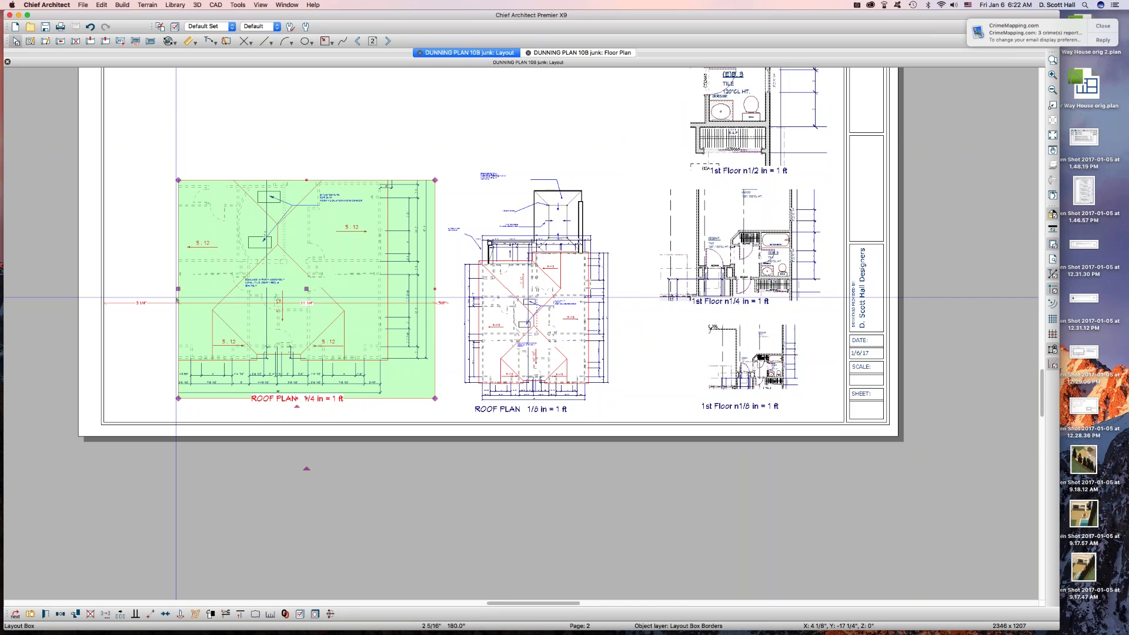
drag(176, 296, 147, 293)
Check which layer set the 1/4 in = 1 ft roof plan box uses and compare the box with the 1/8 in one.
right_click(253, 288)
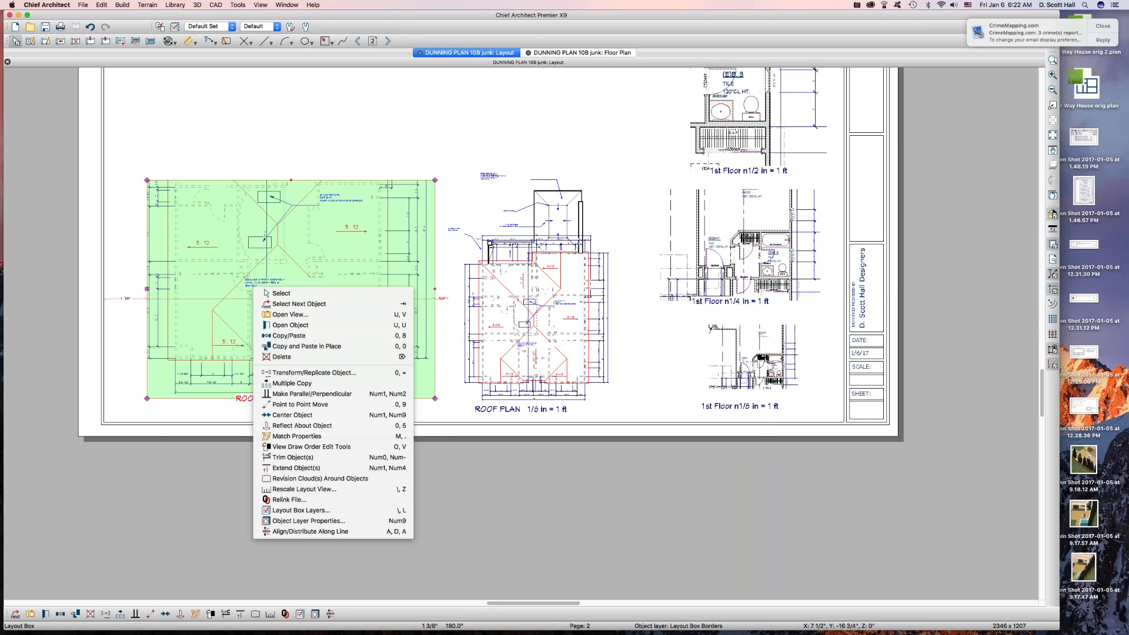
click(279, 511)
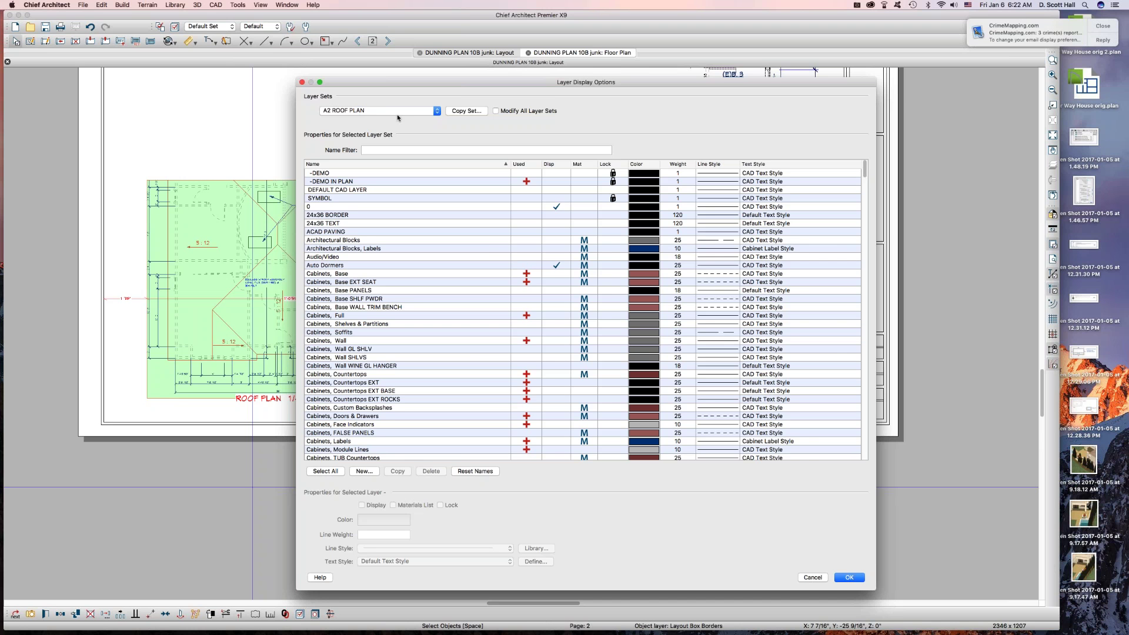
click(850, 577)
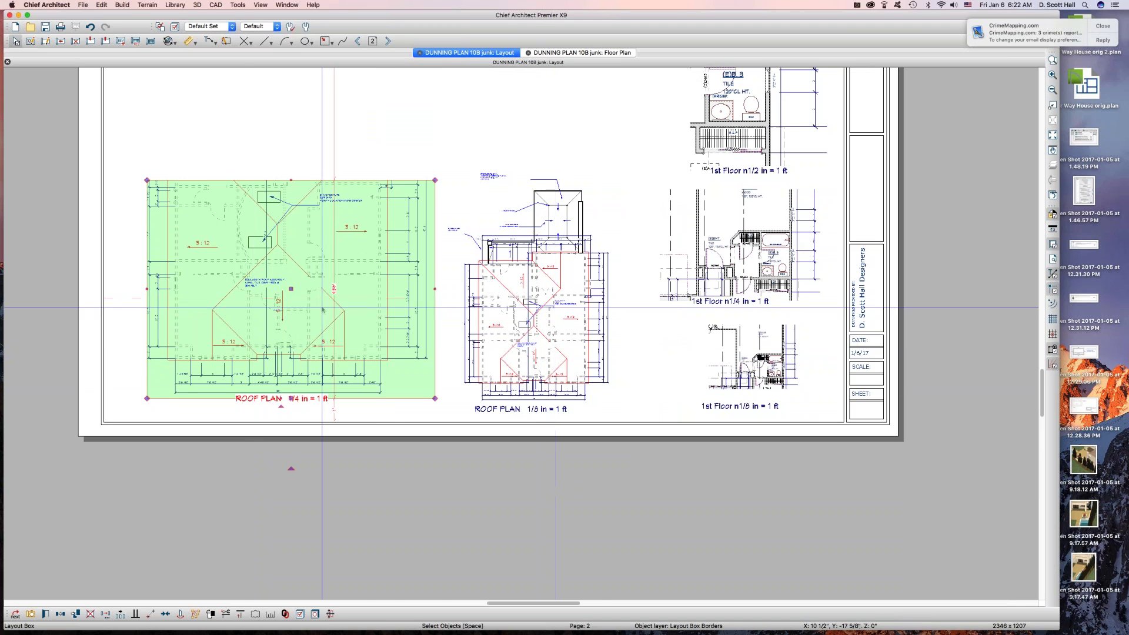
click(529, 298)
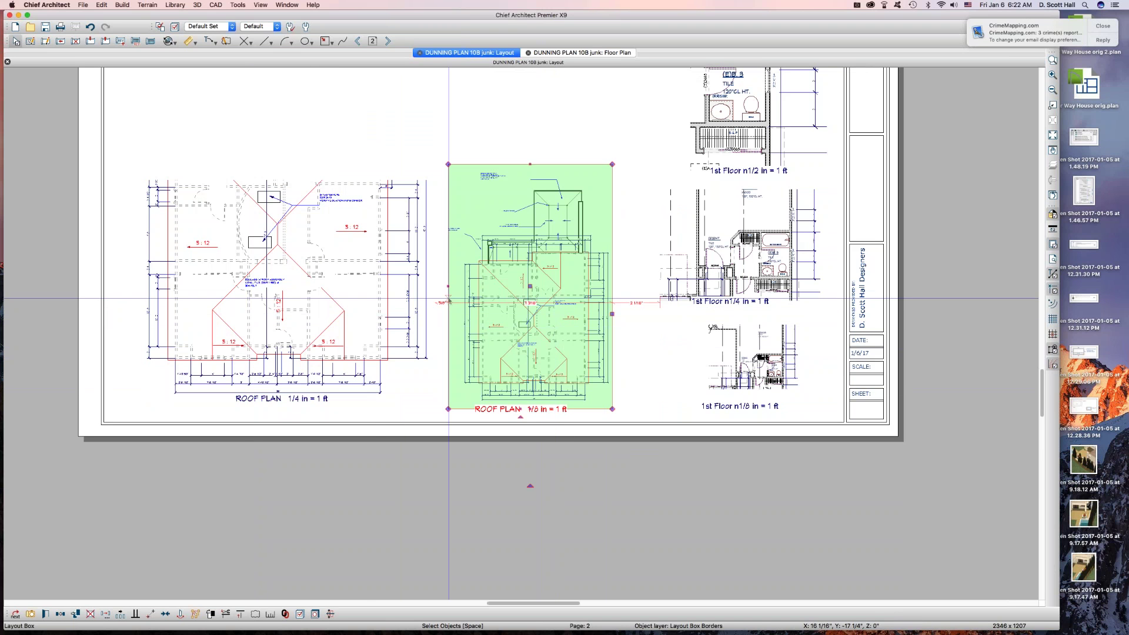
scroll(377, 289, up, 1)
click(377, 288)
scroll(376, 288, up, 2)
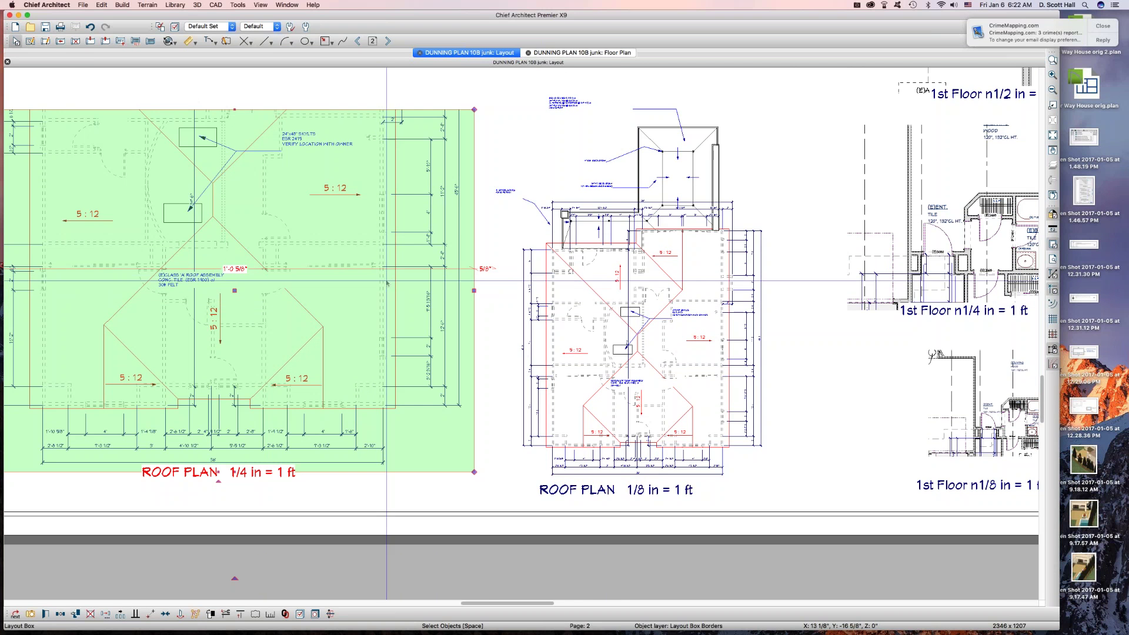
Open the plan view behind the 1/8 in = 1 ft roof plan box and copy its annotation set as A2 ROOF PLAN 1/8.
click(596, 295)
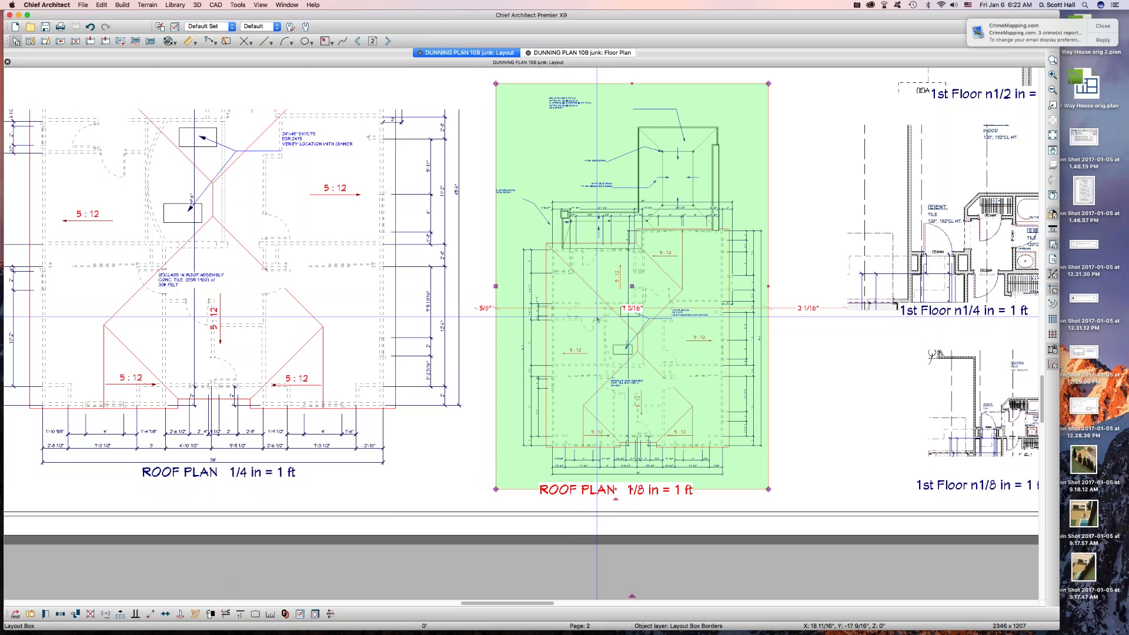
double_click(597, 317)
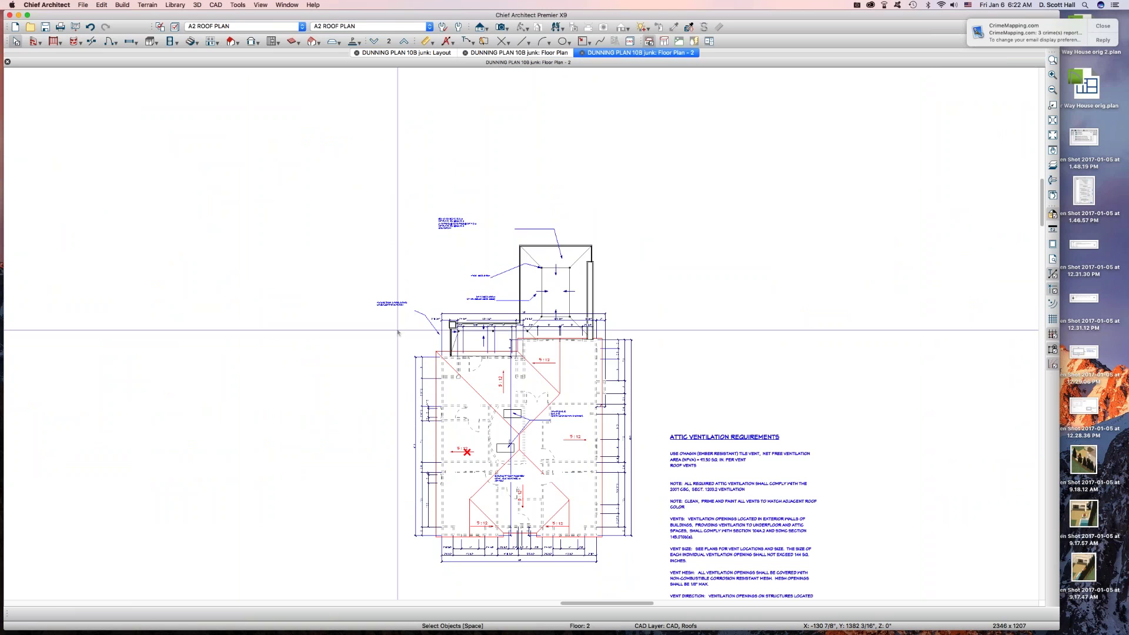
click(444, 27)
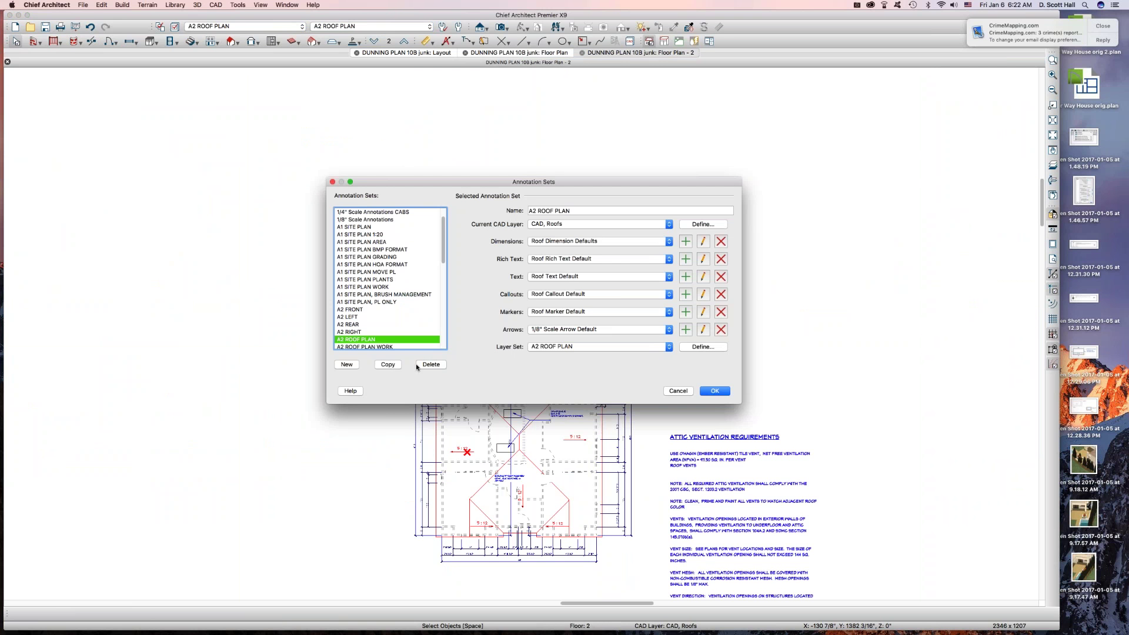
click(387, 365)
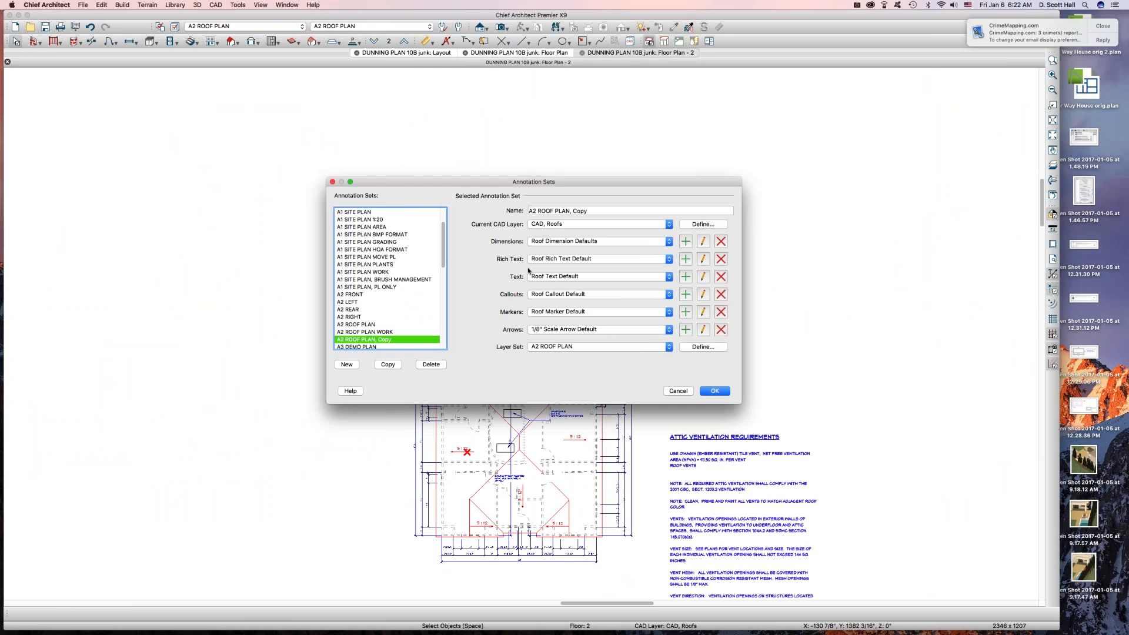
double_click(582, 211)
key(BackSpace)
key(BackSpace)
key(BackSpace)
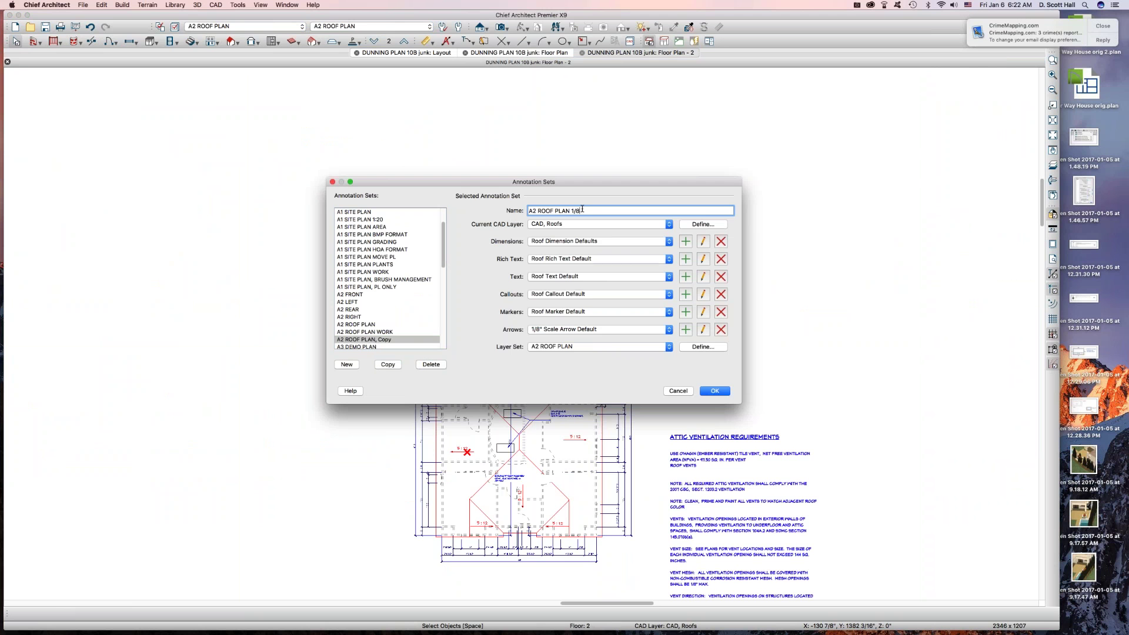
Copy the A2 ROOF PLAN layer set as A2 ROOF PLAN 1/8 for the new annotation set.
click(699, 348)
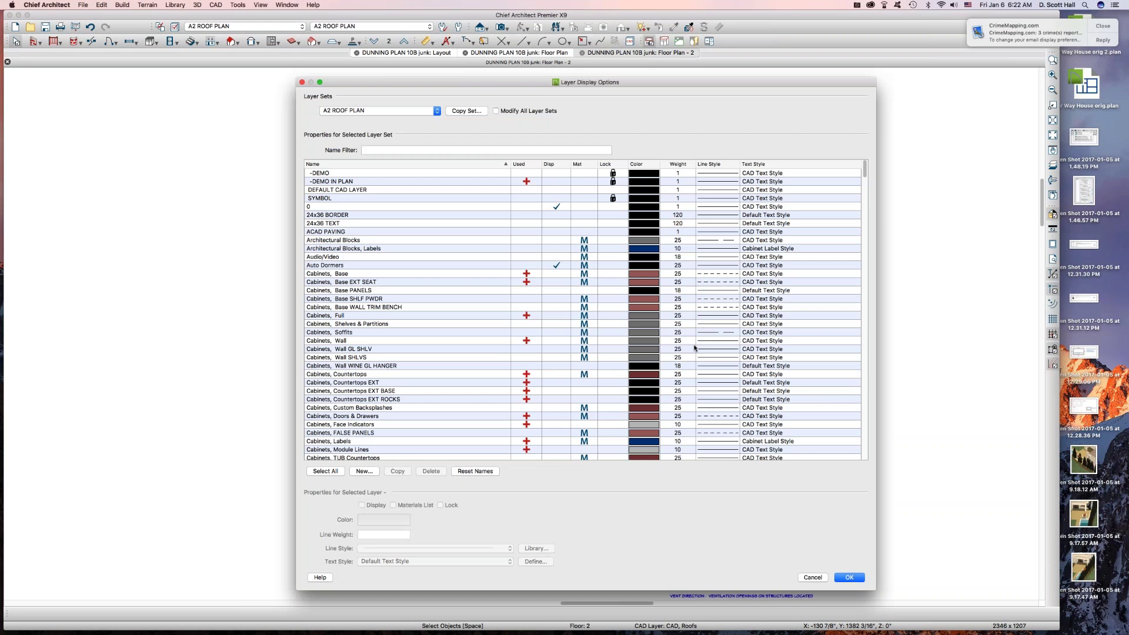
click(459, 111)
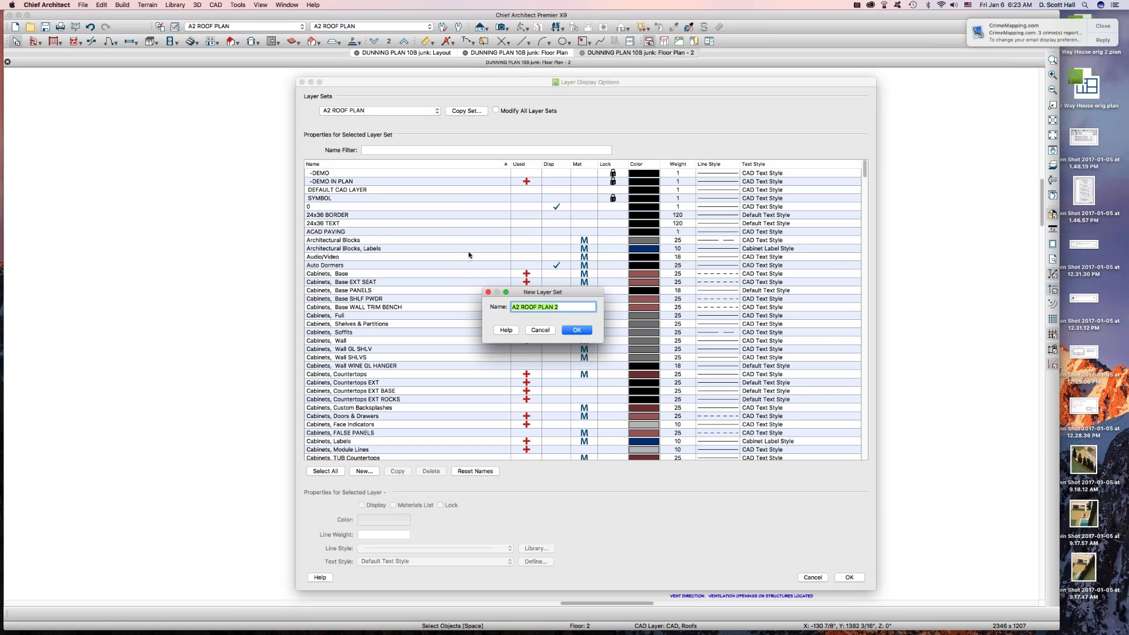
click(565, 306)
text(1/8)
click(577, 330)
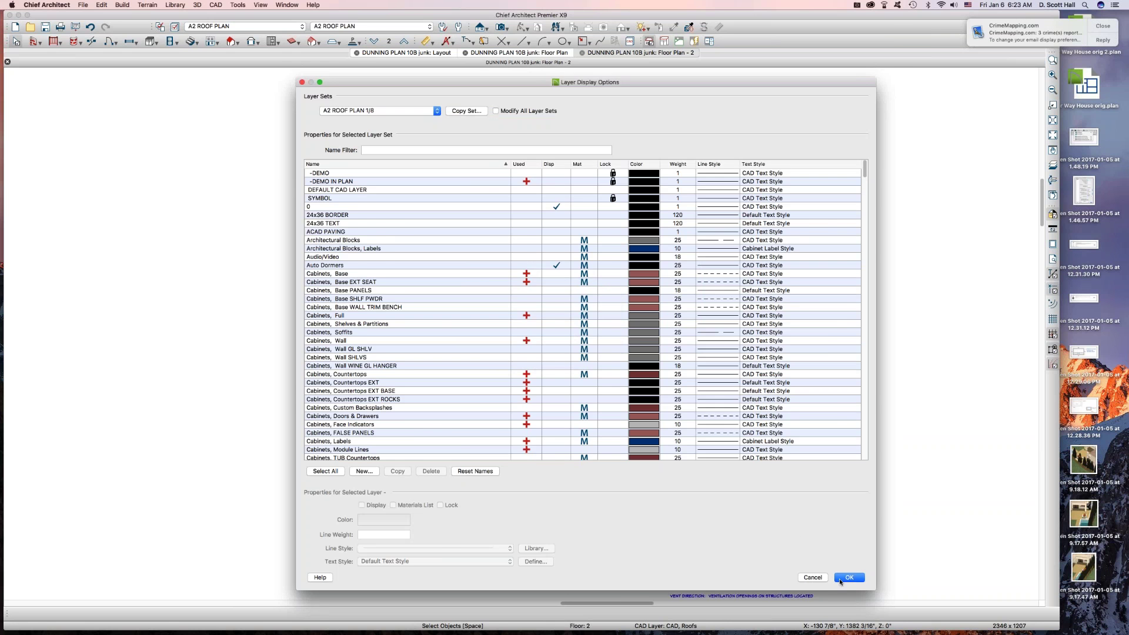
click(848, 578)
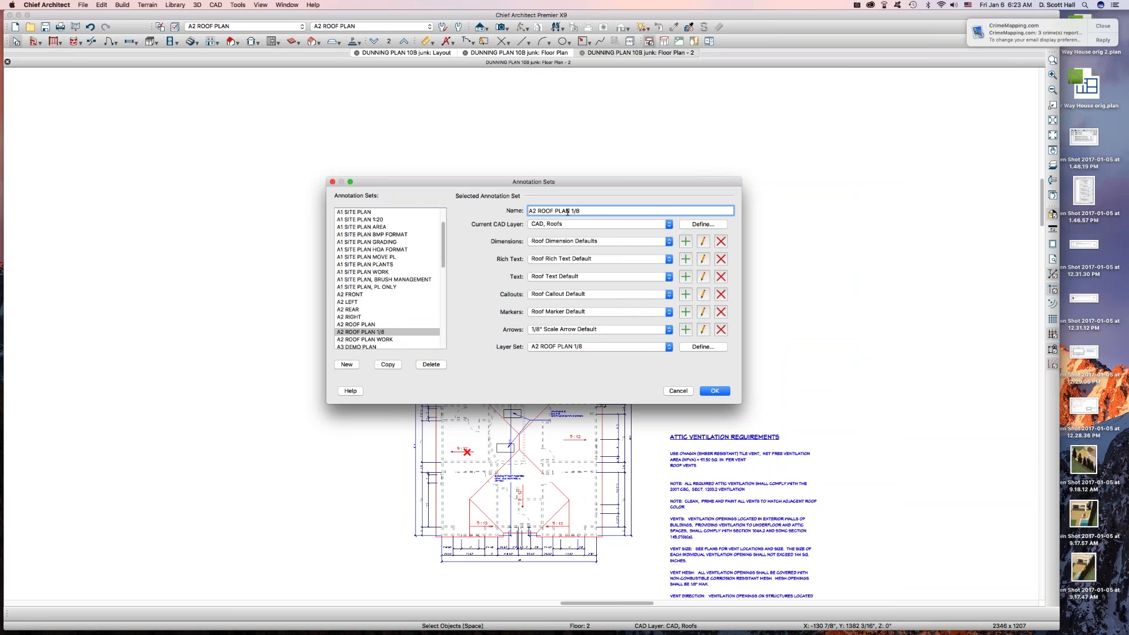
Keep A2 ROOF PLAN 1/8 as the layer set of the A2 ROOF PLAN 1/8 annotation set and save the annotation sets.
triple_click(590, 209)
click(579, 347)
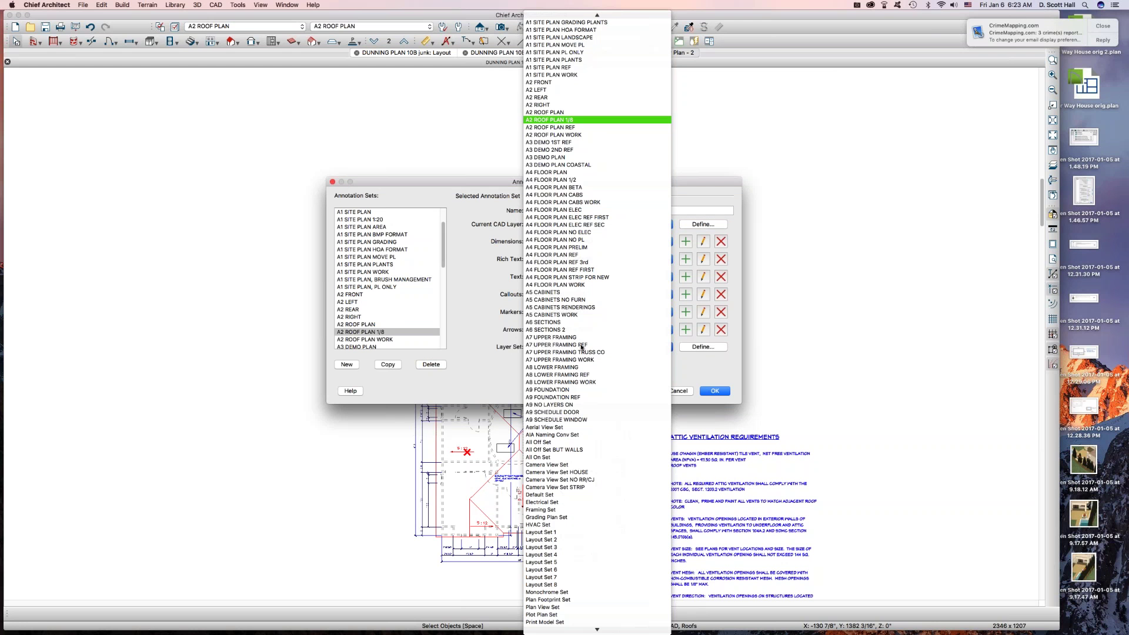
click(569, 121)
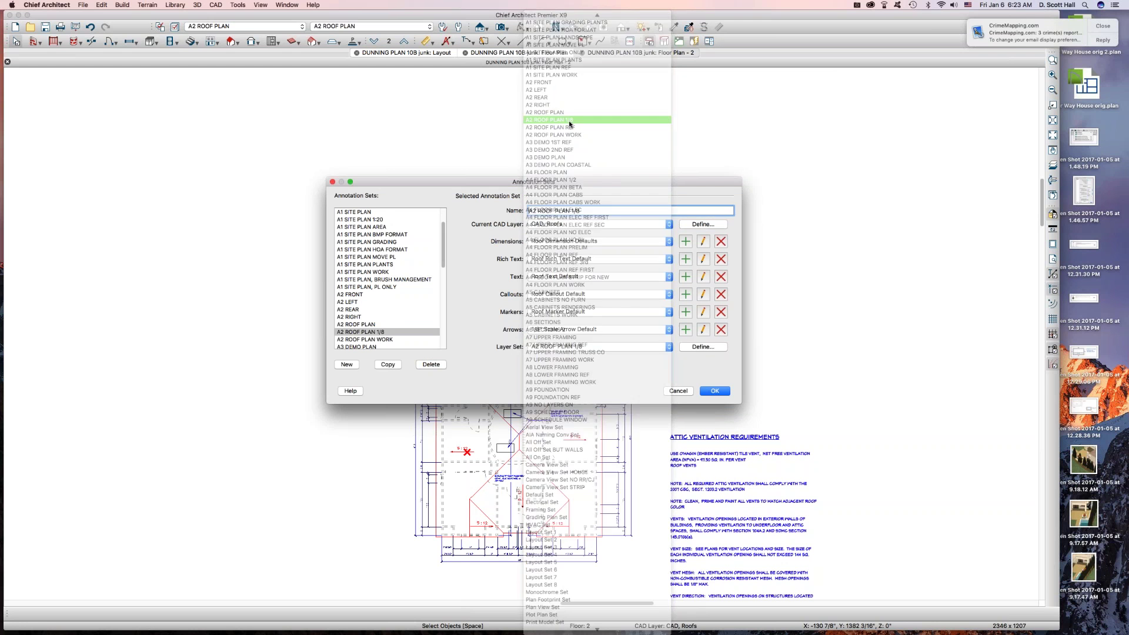
click(715, 389)
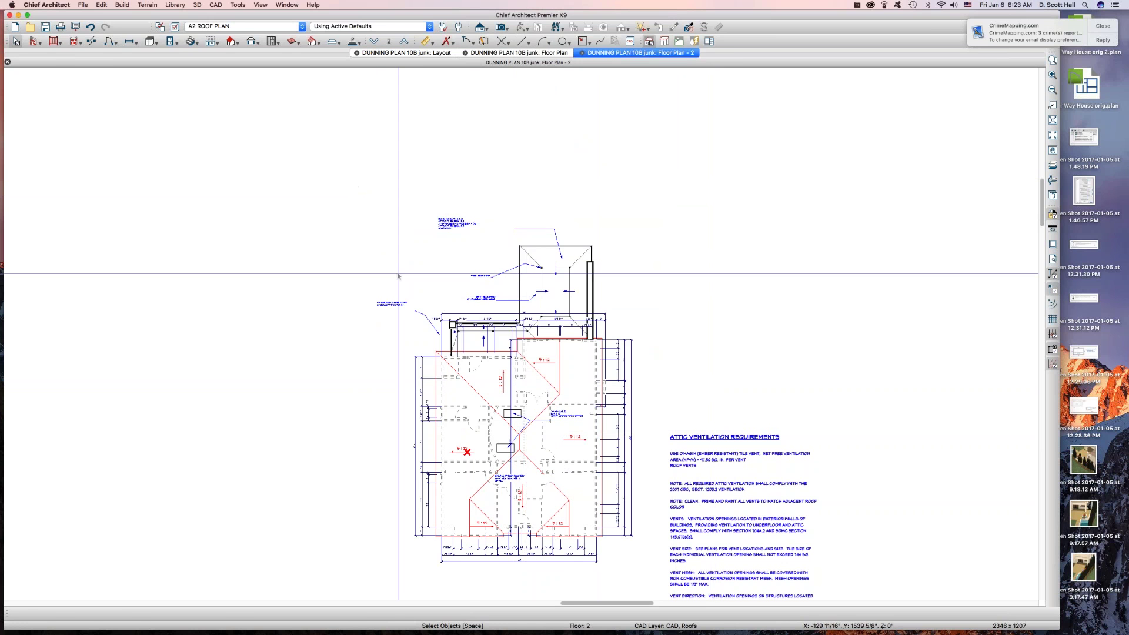
Make A2 ROOF PLAN 1/8 the active annotation set in the roof plan view.
click(481, 335)
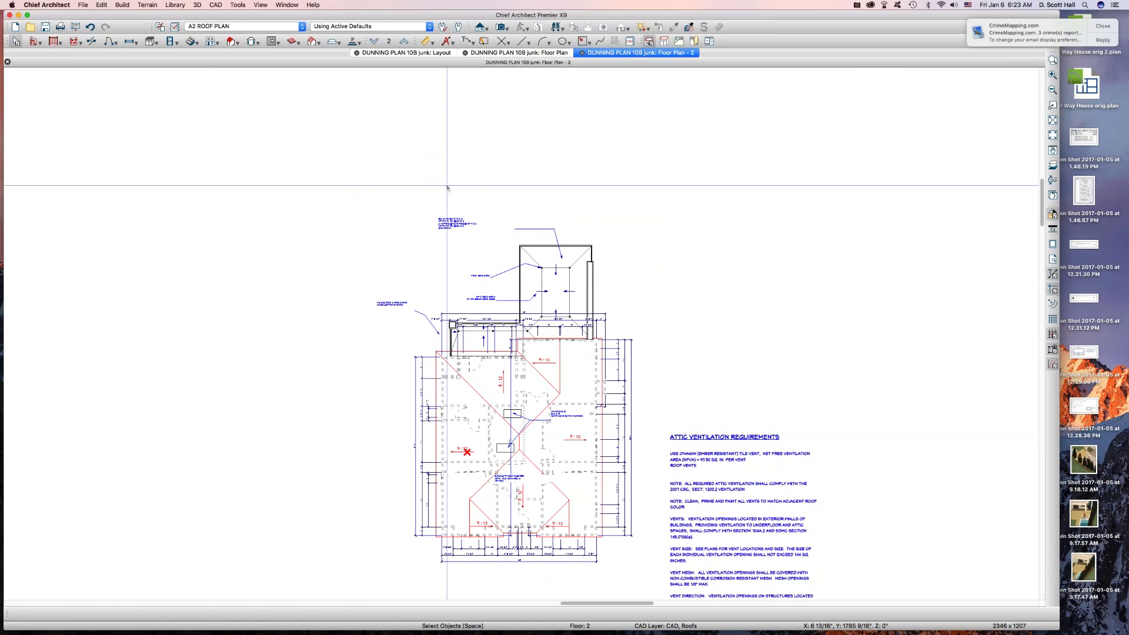
click(379, 27)
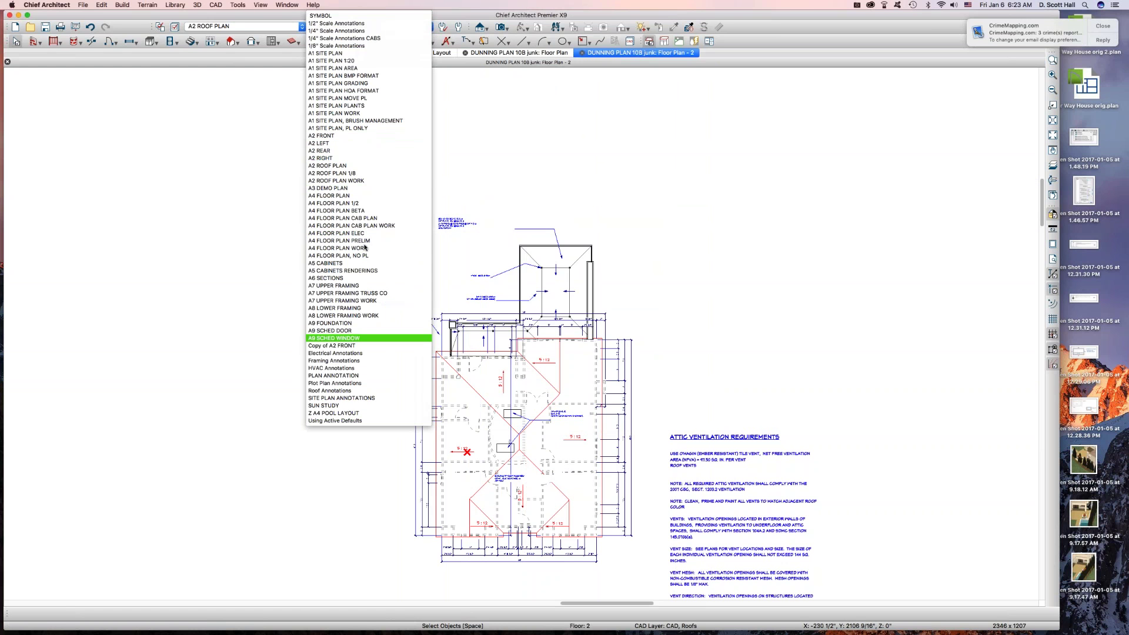
click(367, 172)
Set the text style of the Dimensions, Automatic layer to 8 CB in the A2 ROOF PLAN 1/8 layer set.
scroll(633, 479, up, 5)
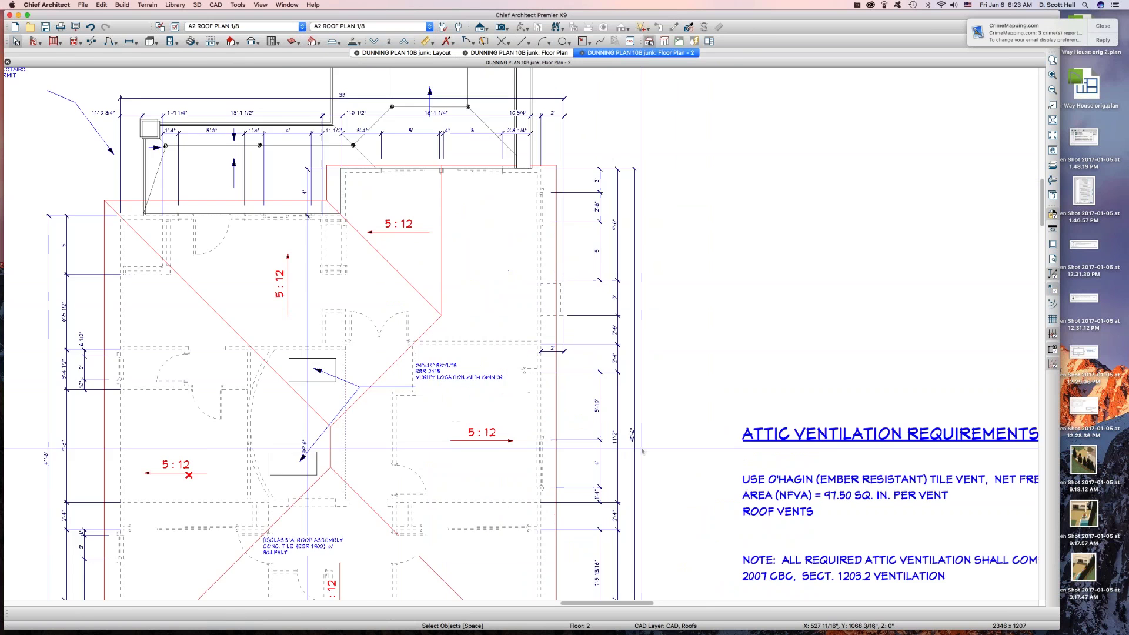
click(613, 314)
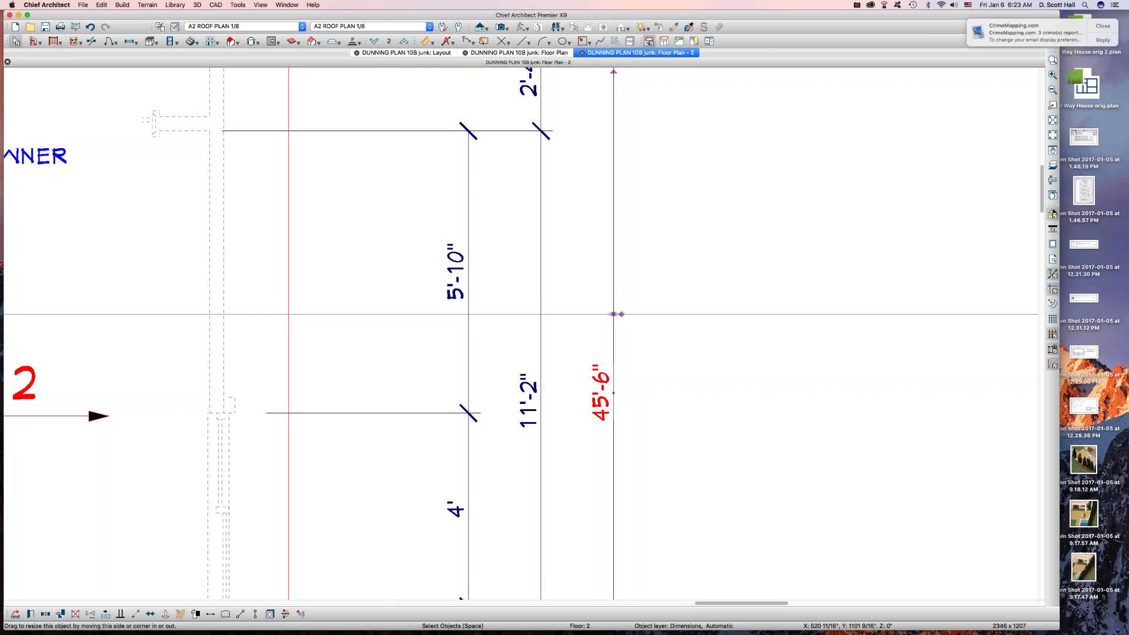
key(l)
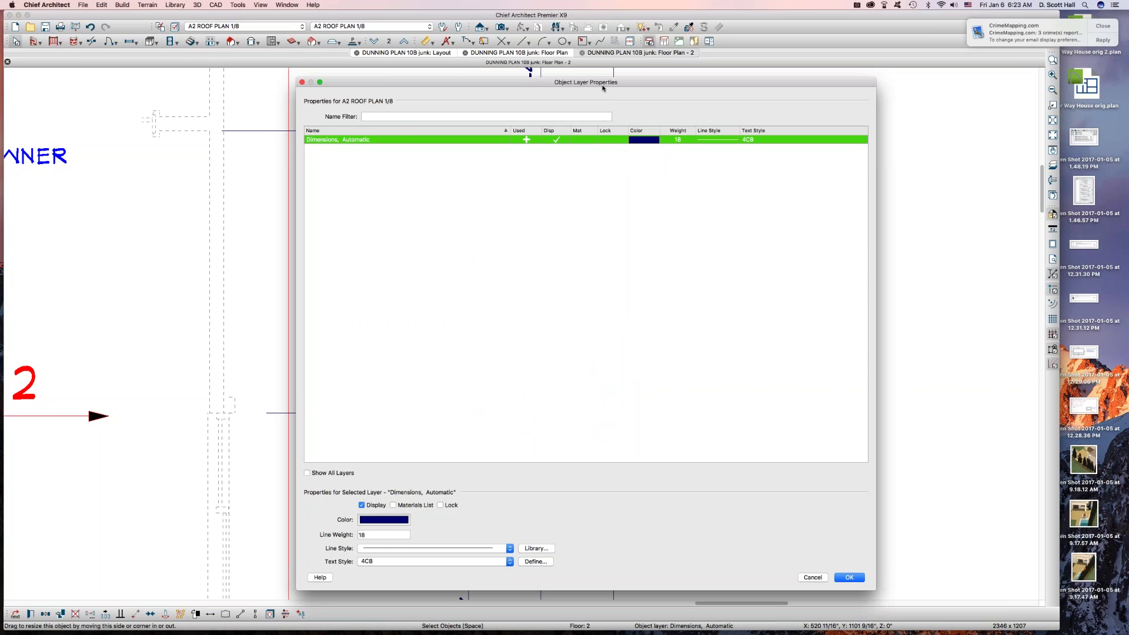
click(394, 561)
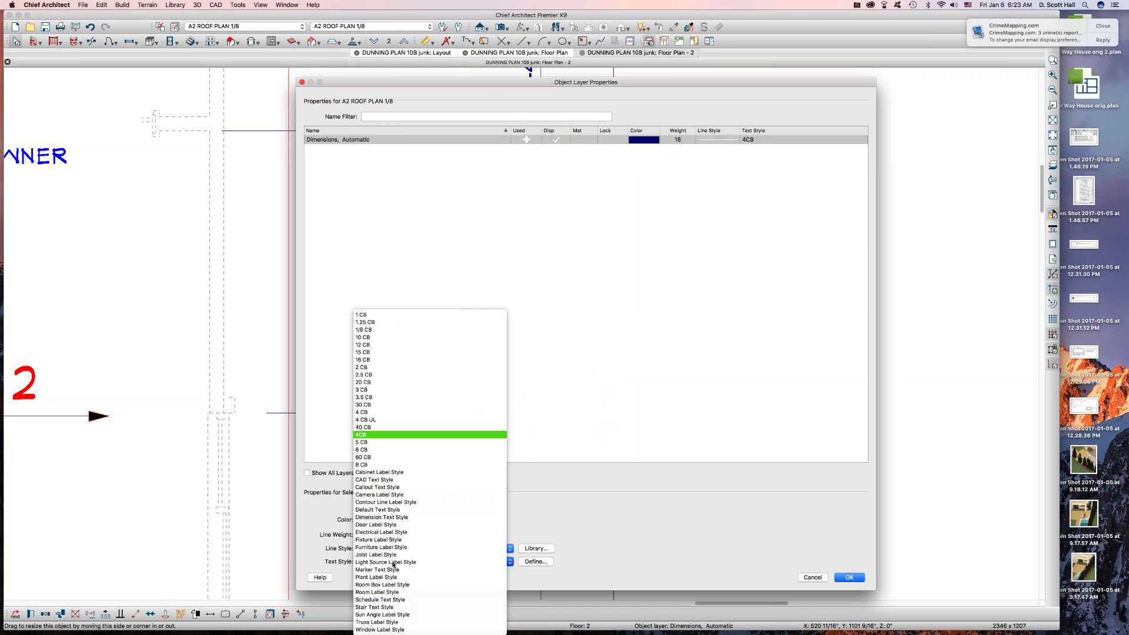
click(367, 464)
key(Return)
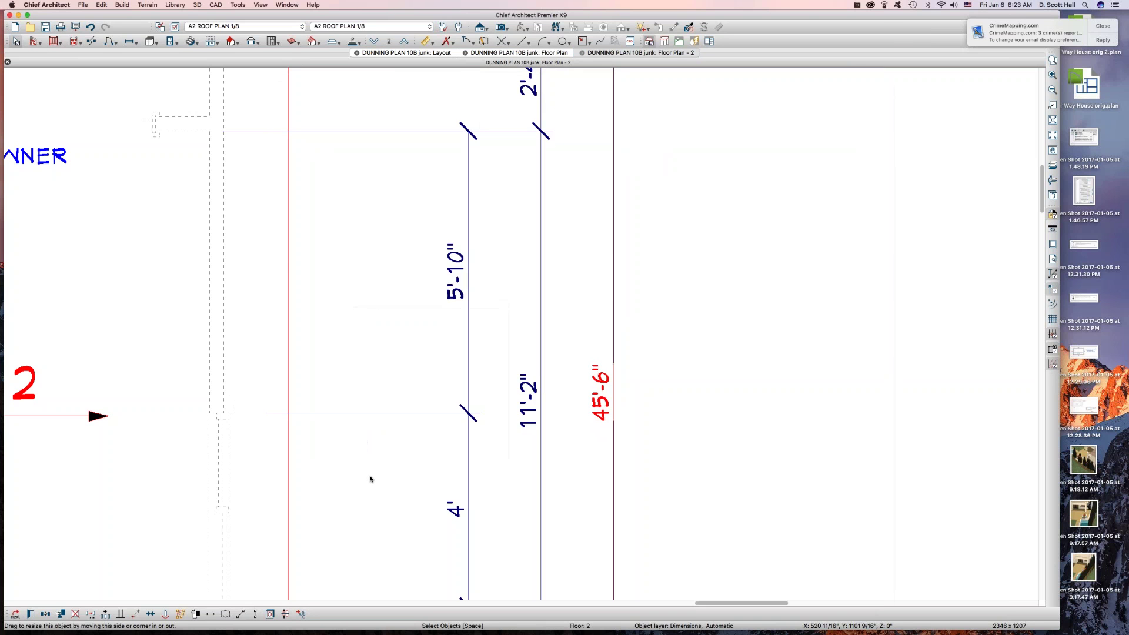
Set the text style of the skylight note's Text, Roofs layer to 8 CB in the A2 ROOF PLAN 1/8 layer set.
scroll(585, 404, down, 5)
scroll(585, 405, down, 1)
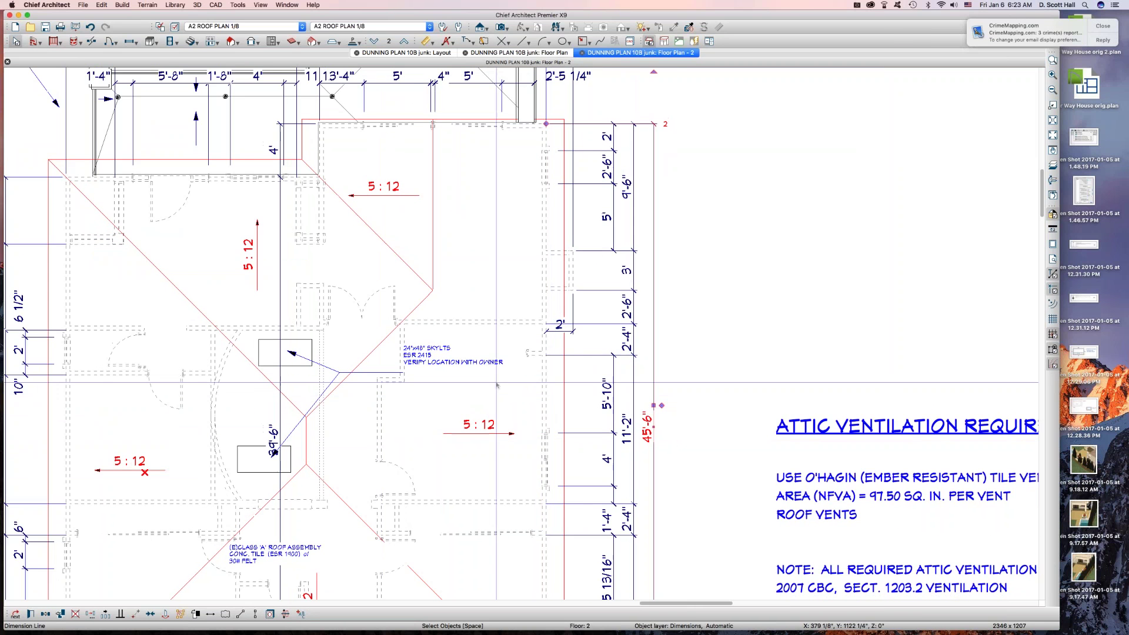
click(450, 364)
click(450, 363)
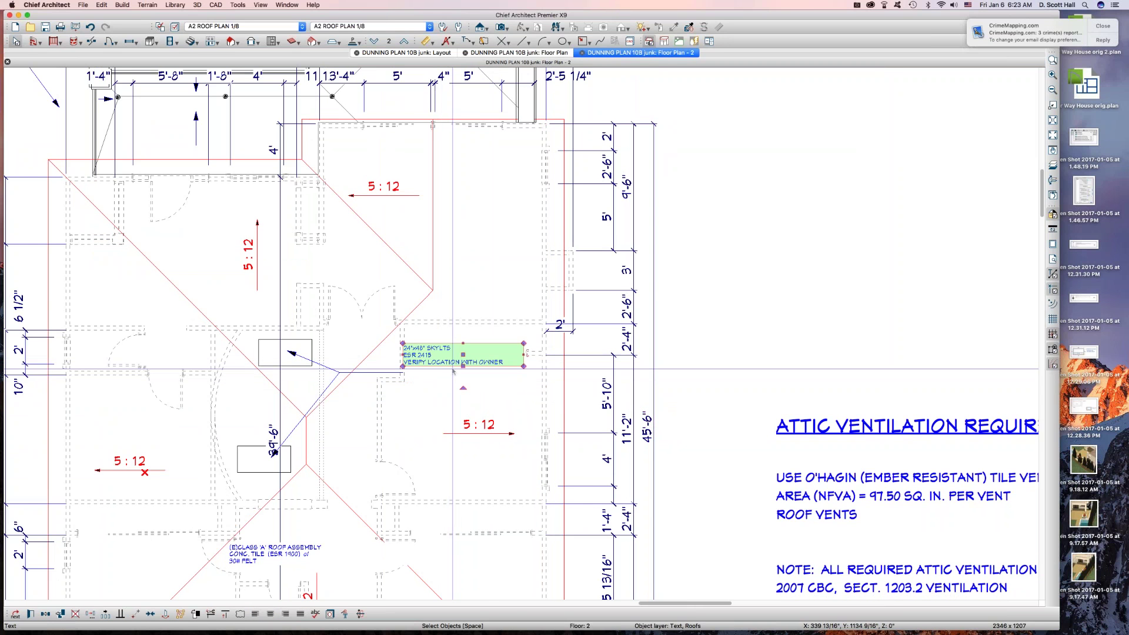
key(l)
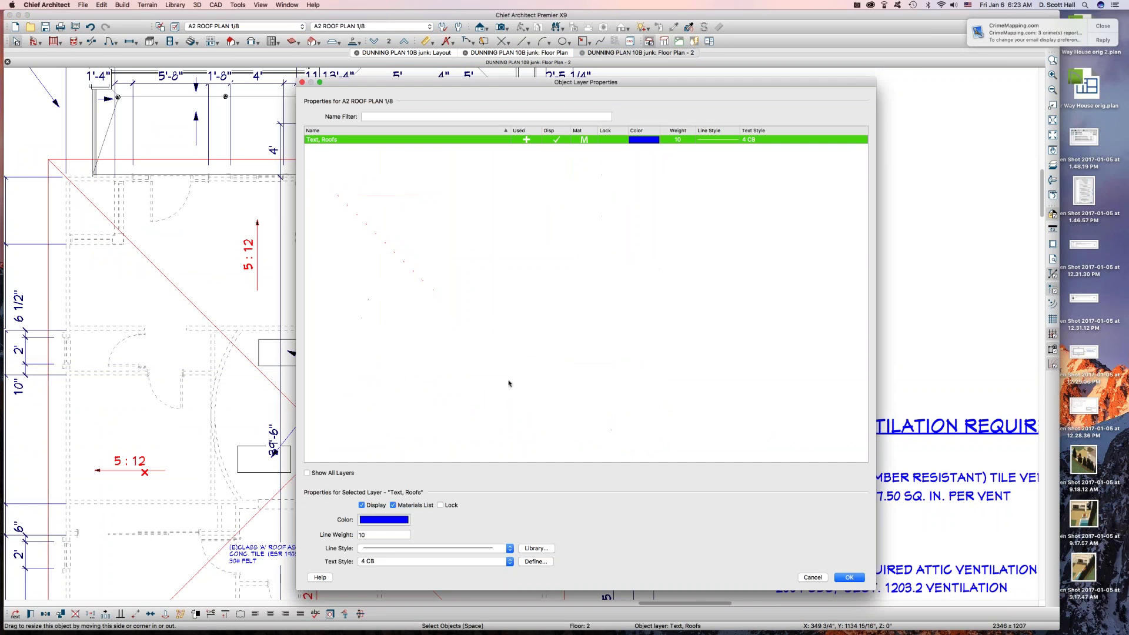
click(400, 562)
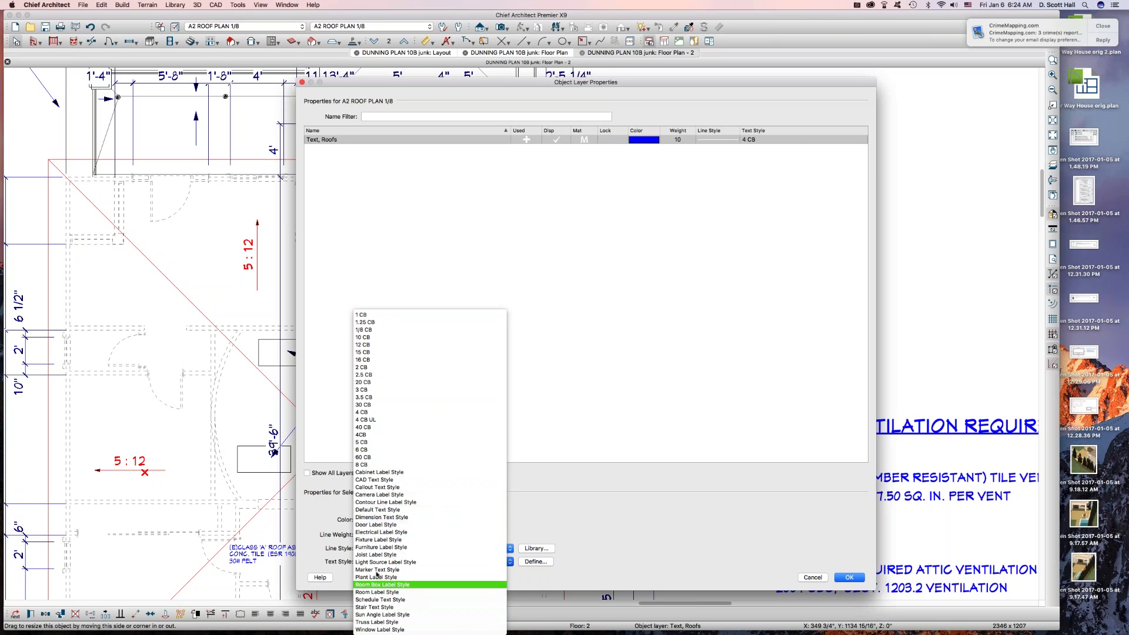
click(369, 464)
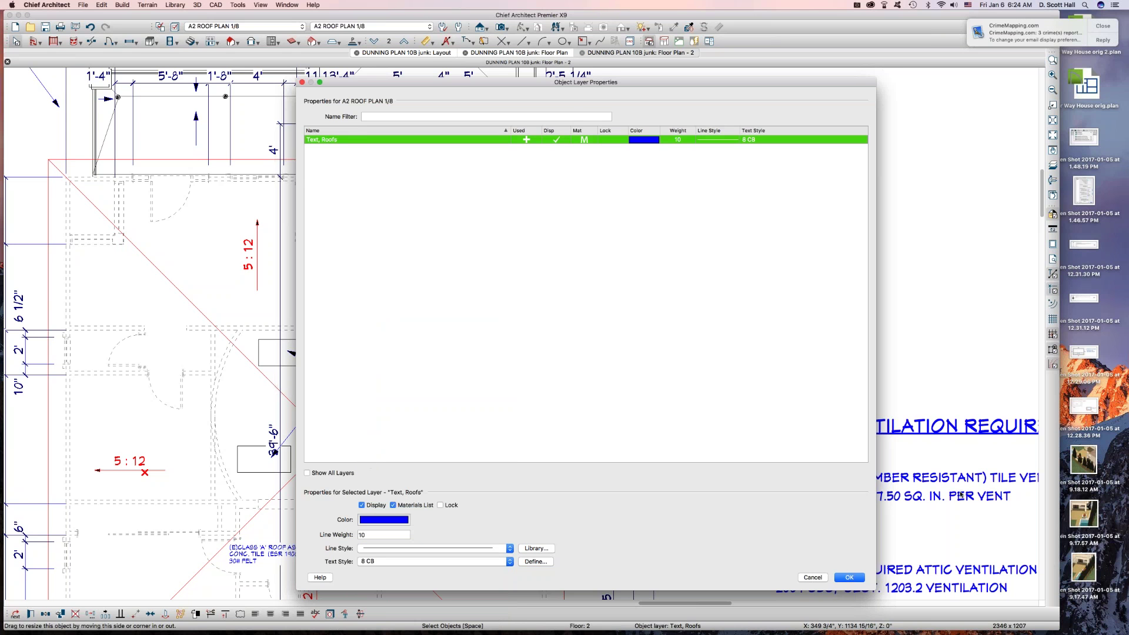
click(848, 578)
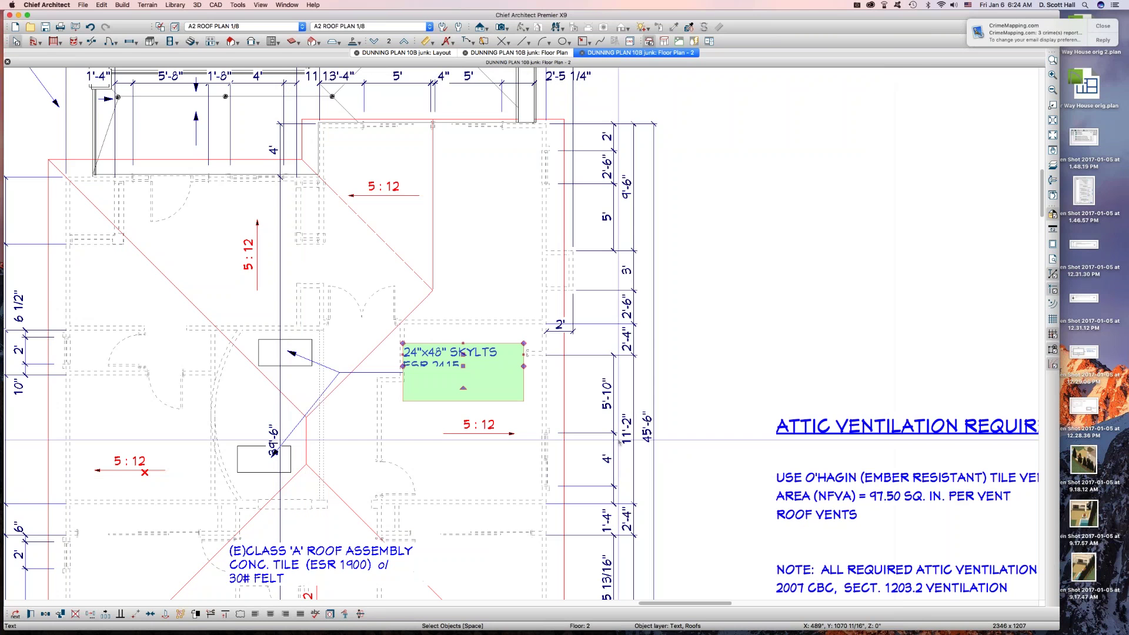
scroll(458, 360, down, 5)
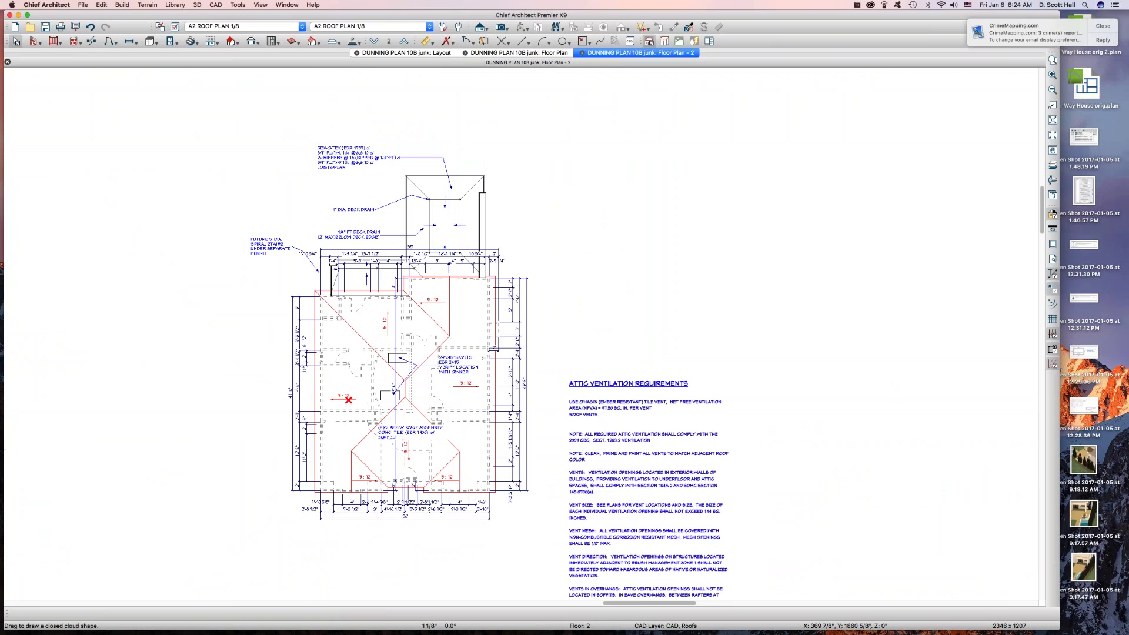
Return to the layout and assign the A2 ROOF PLAN 1/8 layer set to the 1/8 in = 1 ft roof plan box.
click(430, 53)
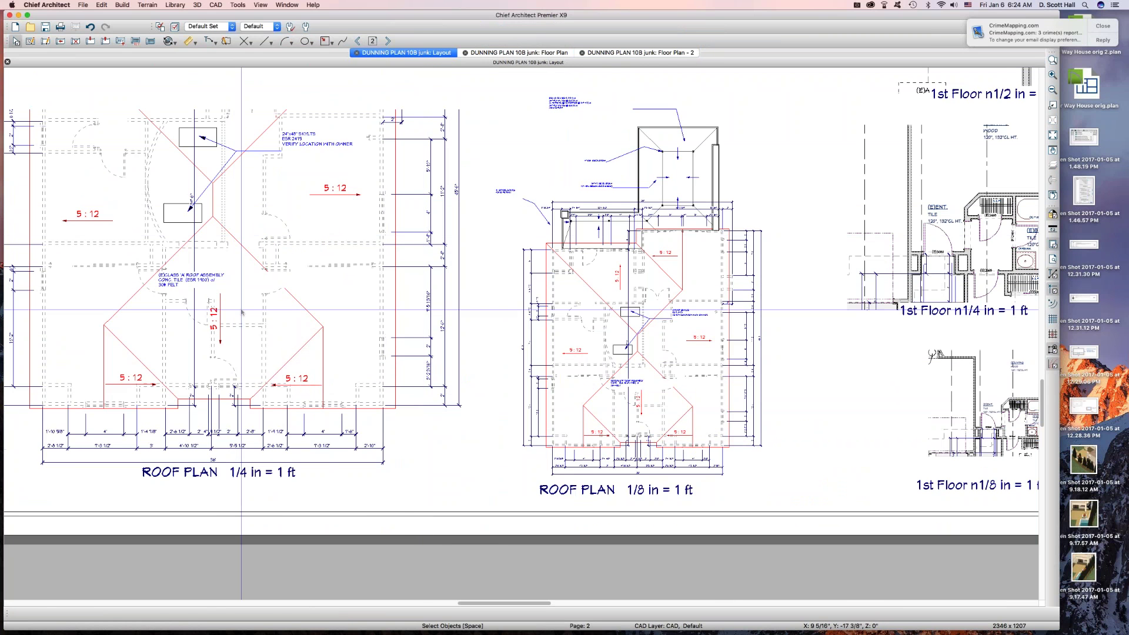
click(590, 290)
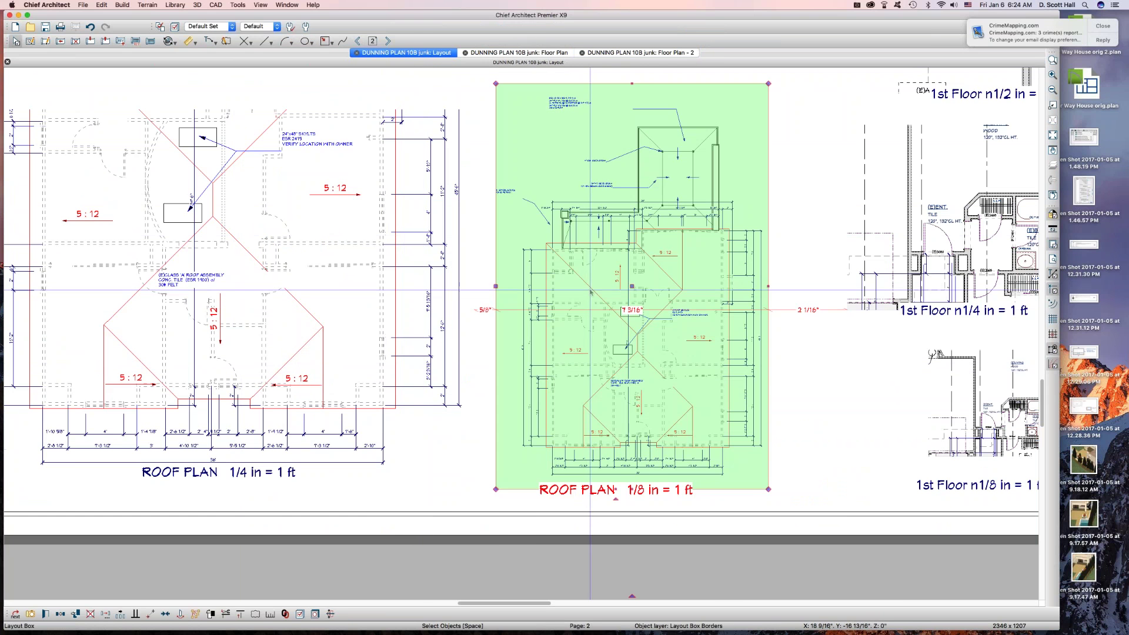
right_click(591, 291)
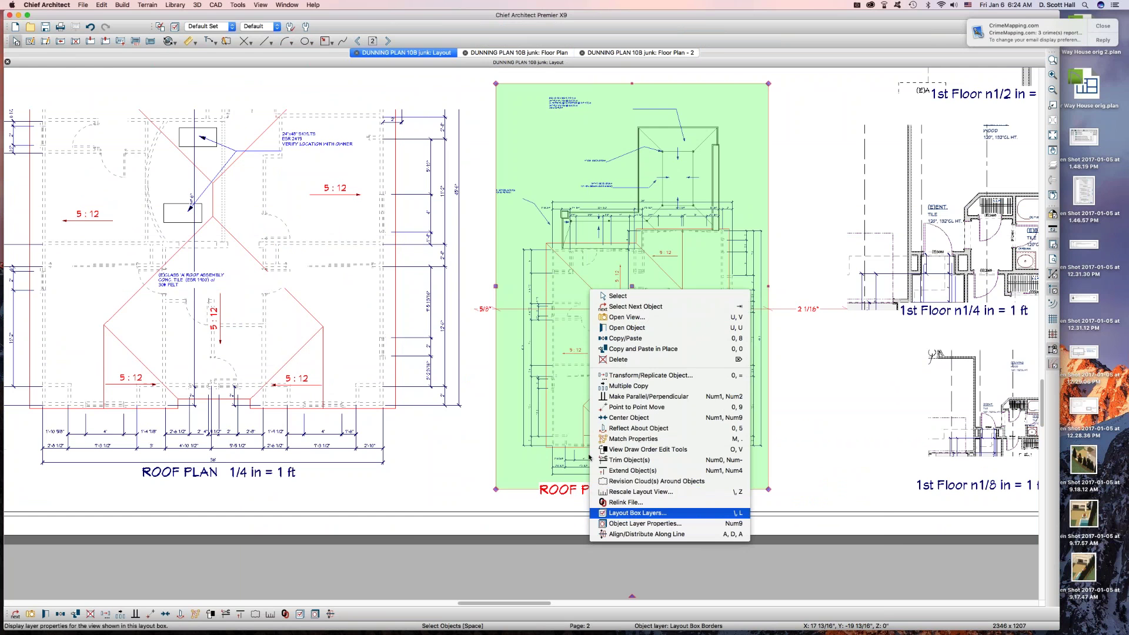
click(628, 513)
click(399, 112)
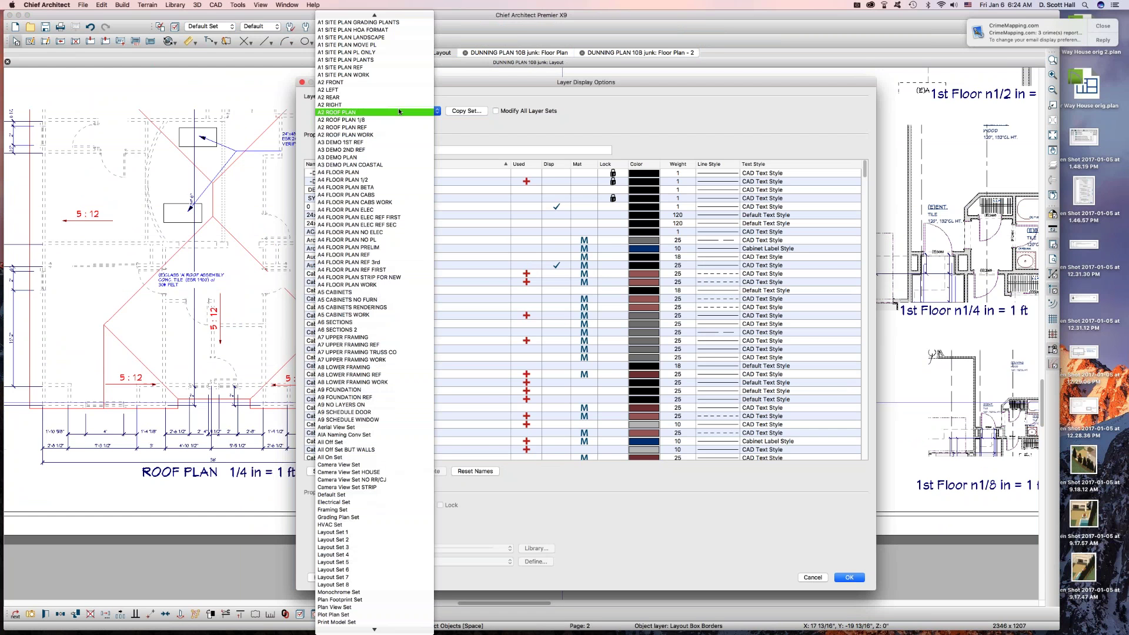
click(359, 120)
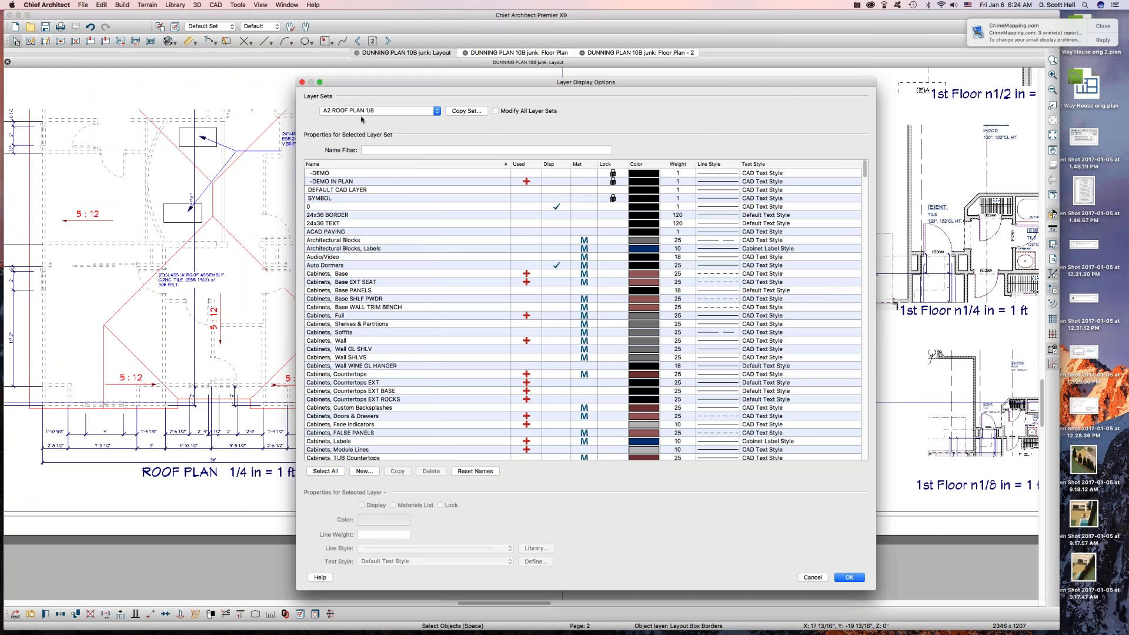
key(Return)
key(Escape)
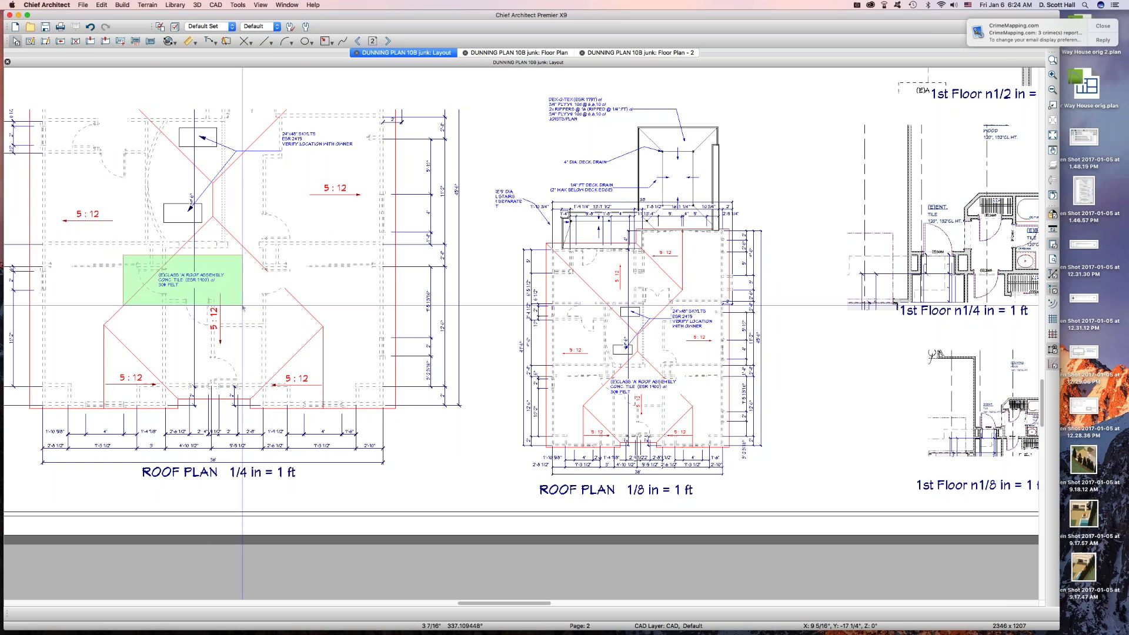
Compare the note and dimension text sizes of the 1/4 in and 1/8 in roof plan boxes on the layout page.
drag(593, 362, 692, 409)
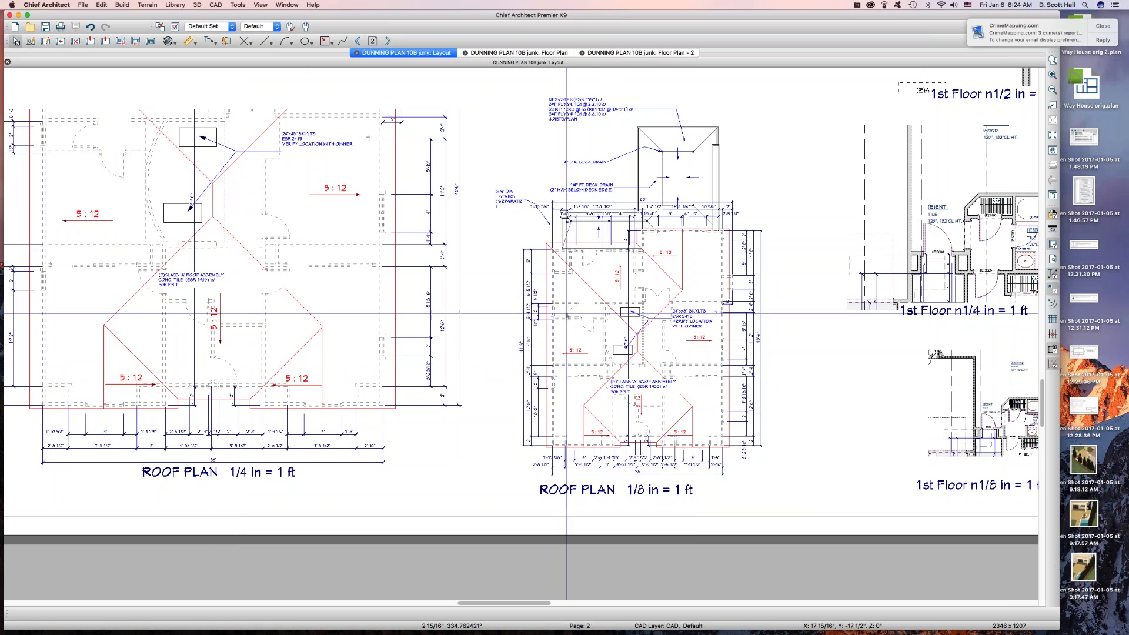
drag(392, 258, 465, 347)
drag(728, 290, 773, 389)
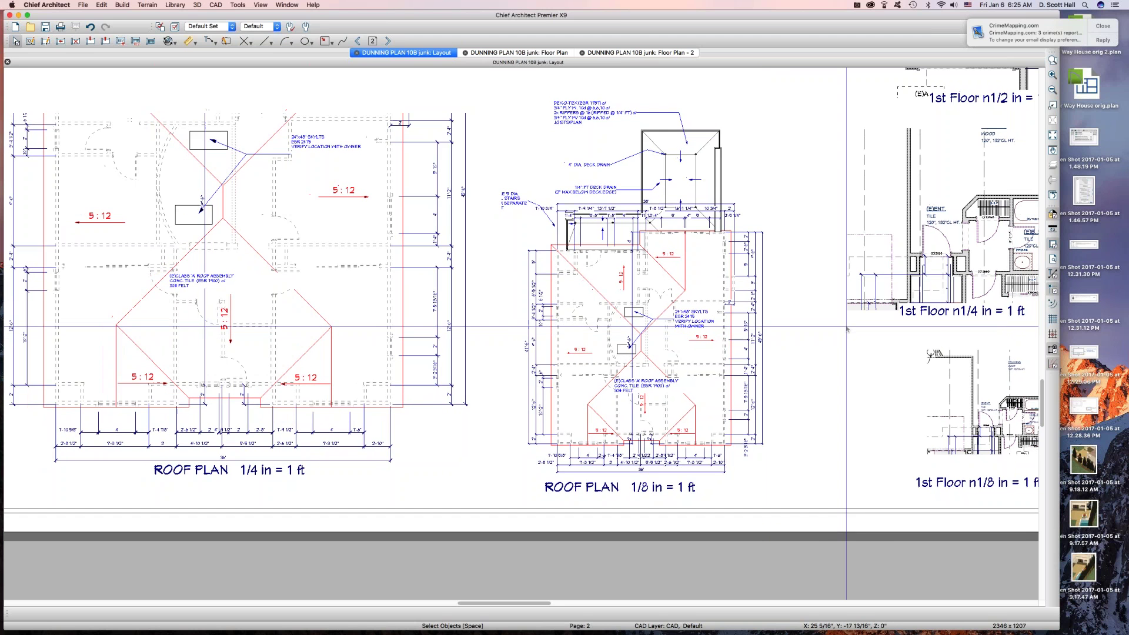
scroll(847, 328, down, 6)
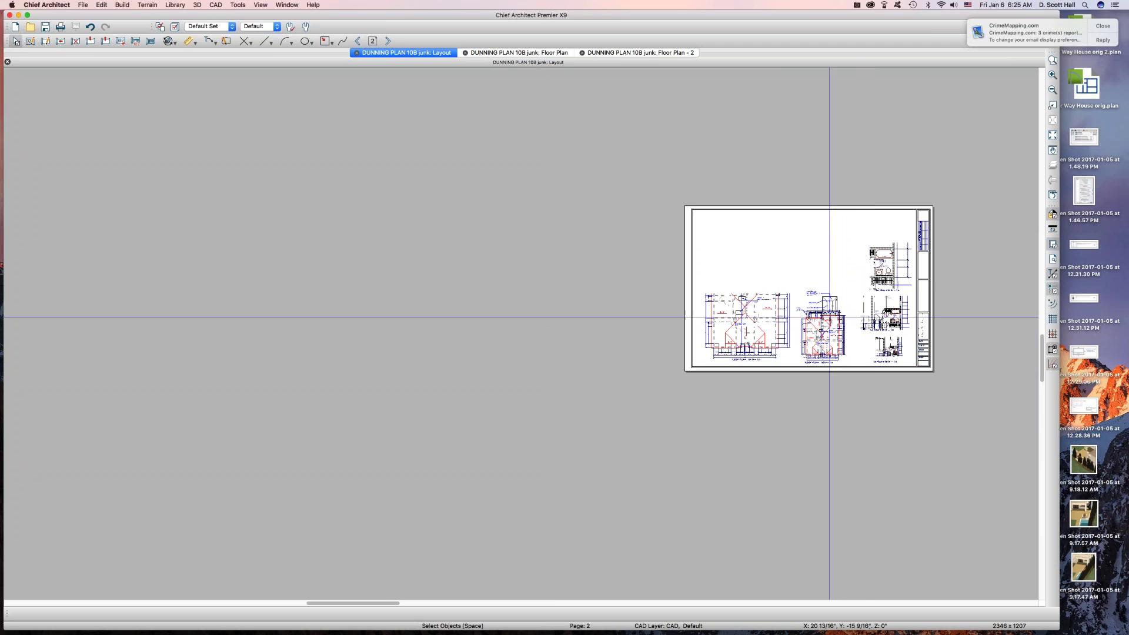
drag(628, 182, 917, 431)
click(613, 372)
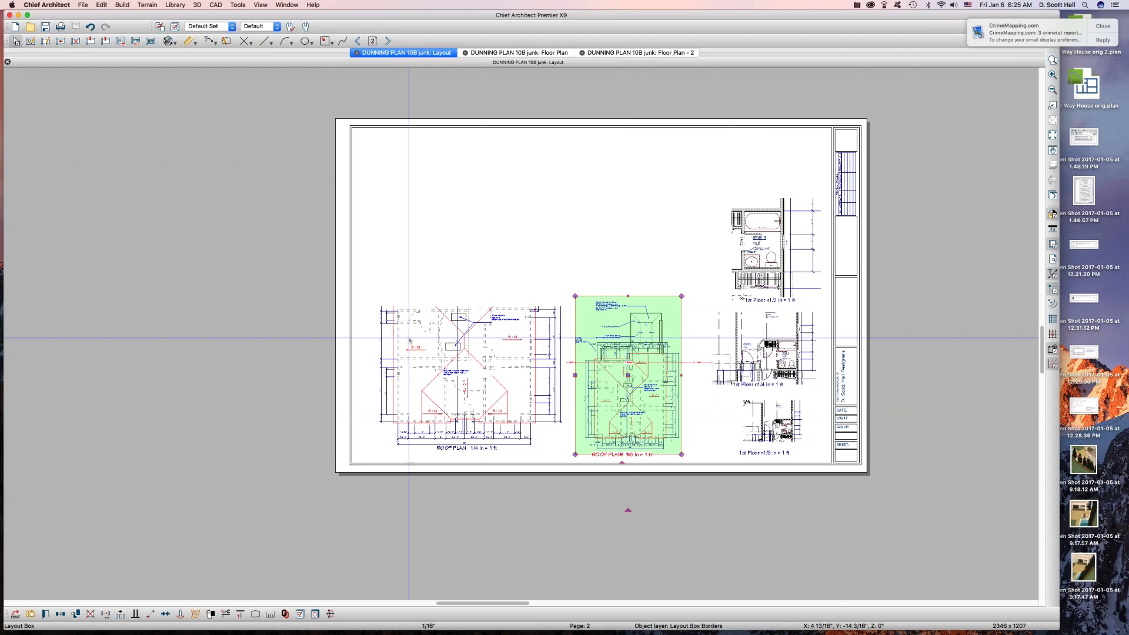
click(470, 347)
click(663, 388)
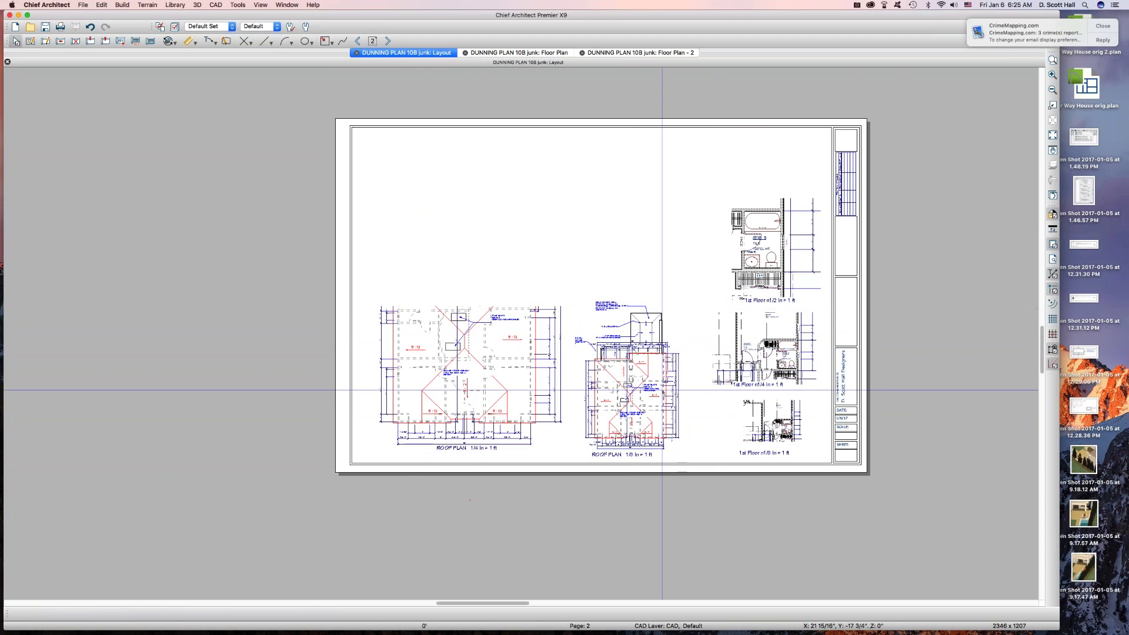
Extend the 1/4 in = 1 ft roof plan box's upper and left borders to include the upper deck and its notes.
click(470, 341)
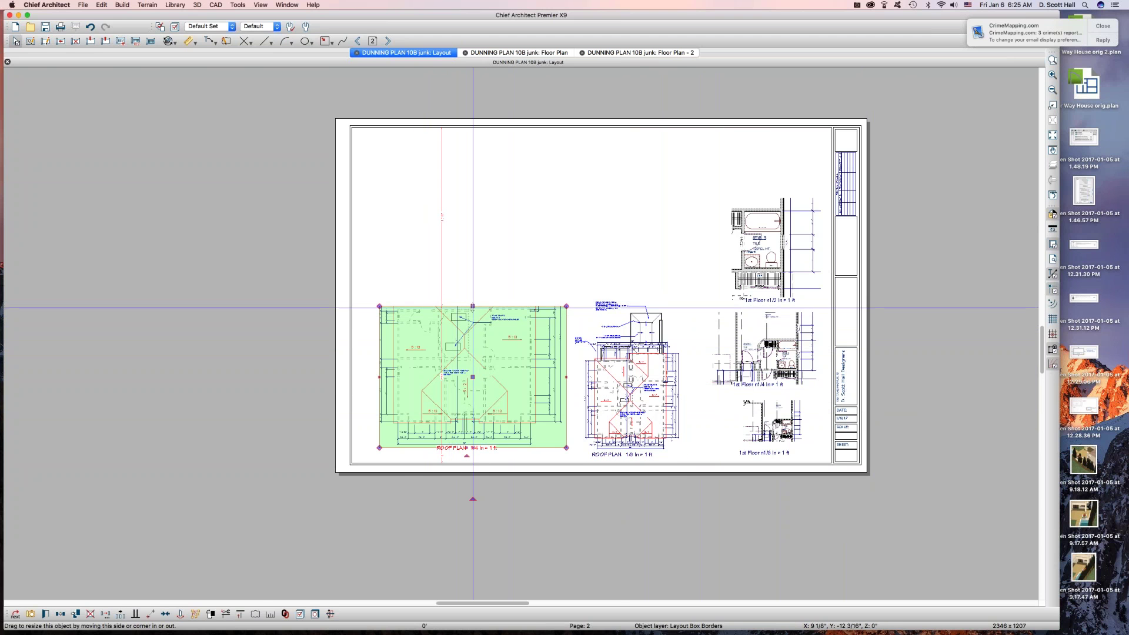
drag(486, 306, 461, 150)
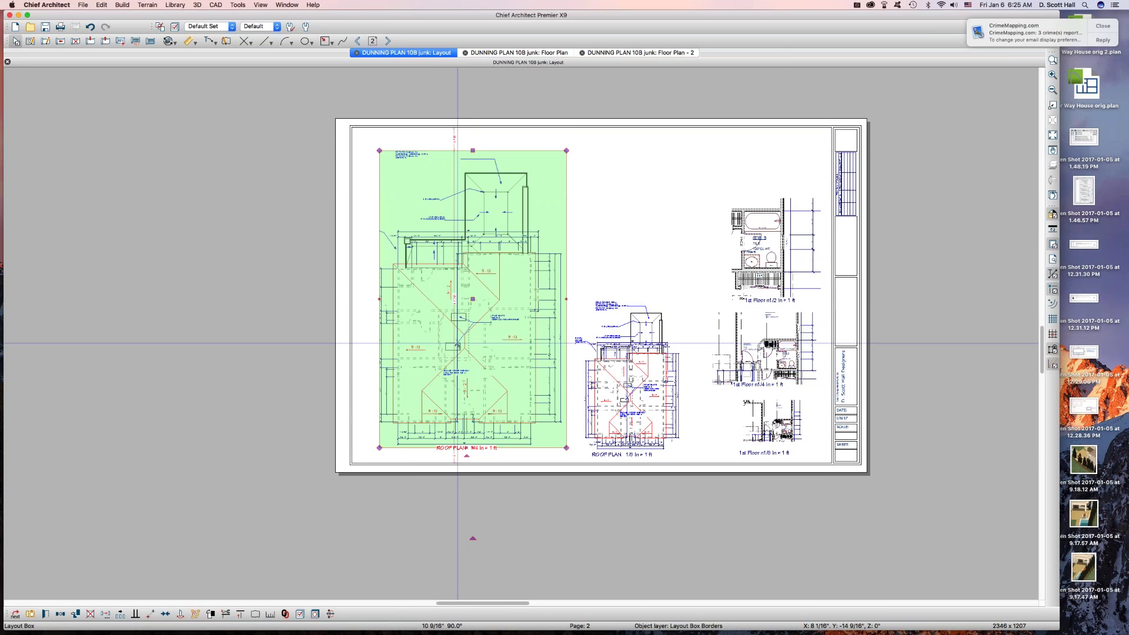
drag(379, 300, 360, 301)
click(259, 393)
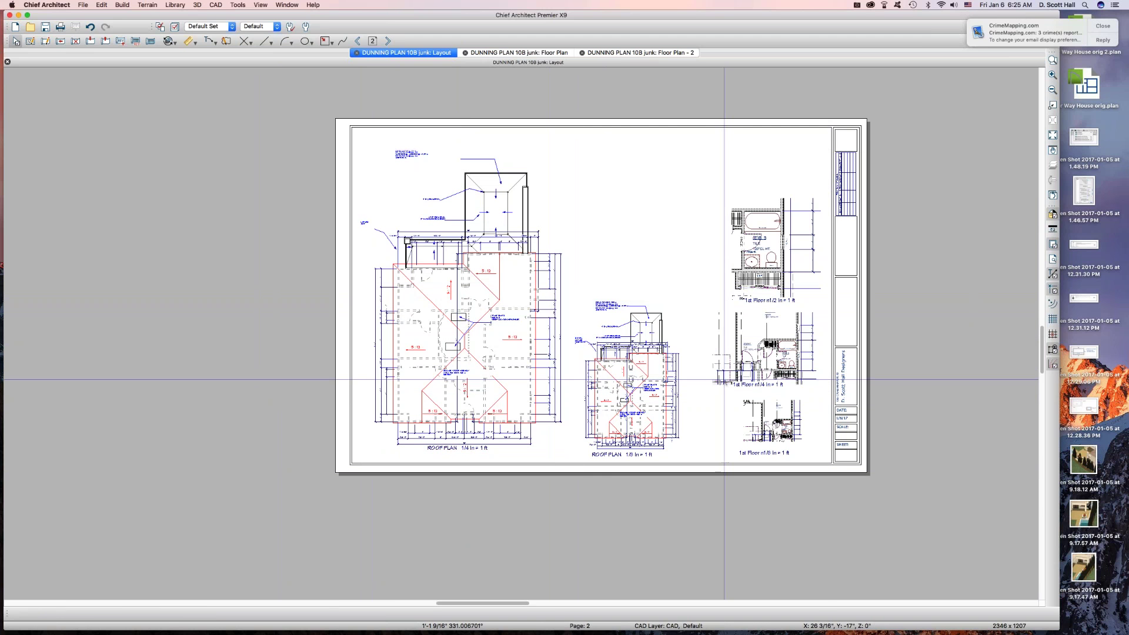
drag(371, 135, 503, 184)
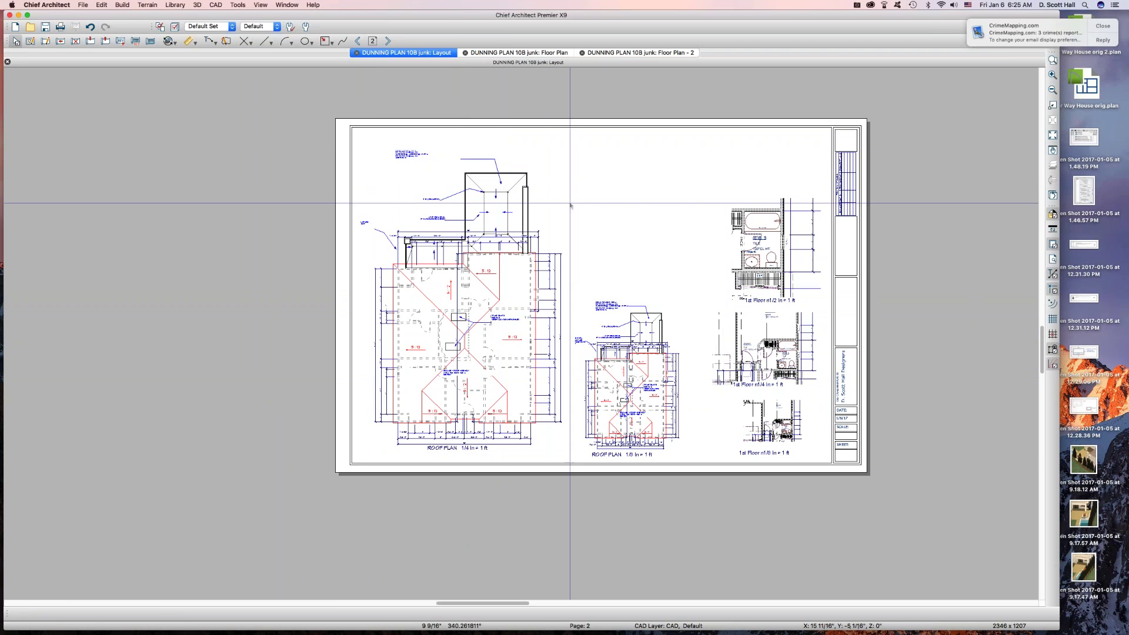
drag(564, 272, 670, 336)
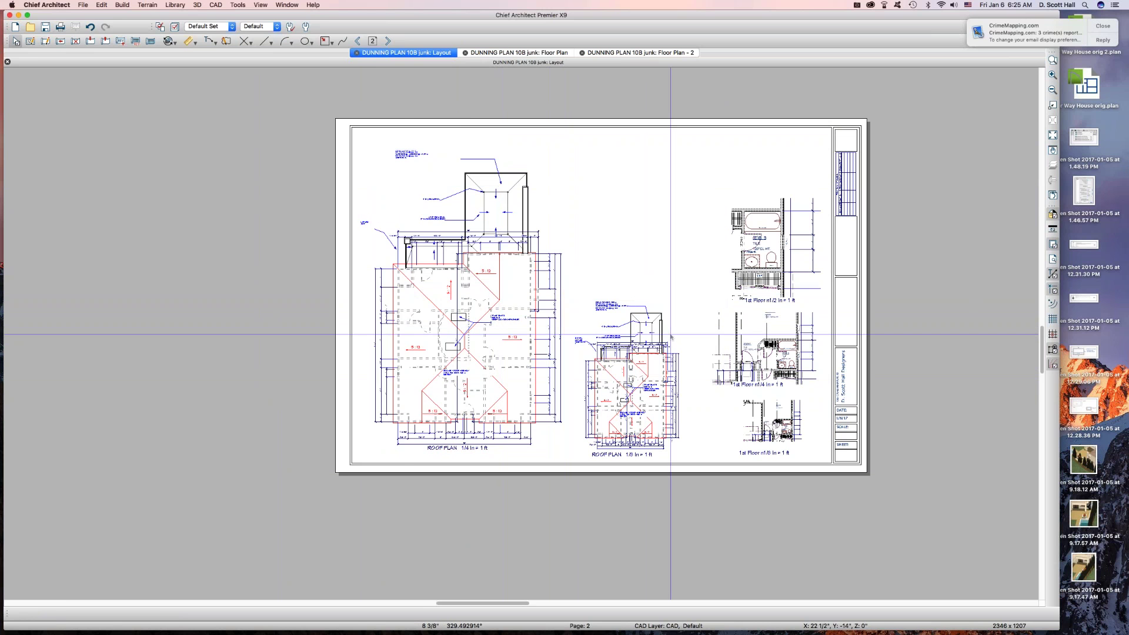
Open the plan view behind the 1/4 in roof plan box and enable Auto Position Tail for the uppermost deck note's leader arrow.
double_click(404, 155)
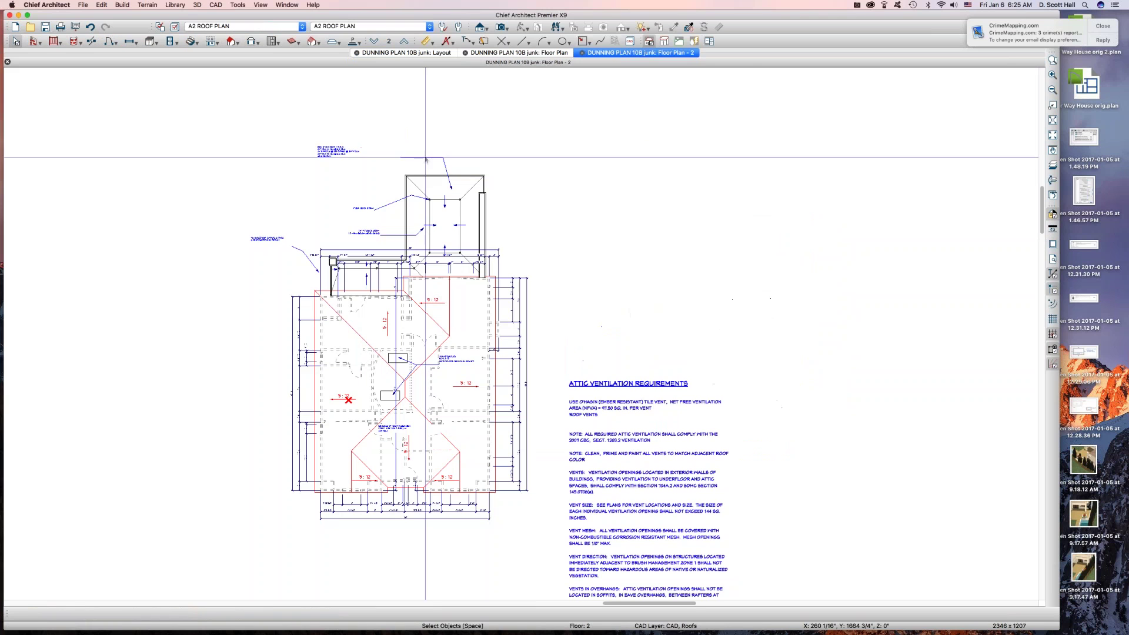
click(412, 158)
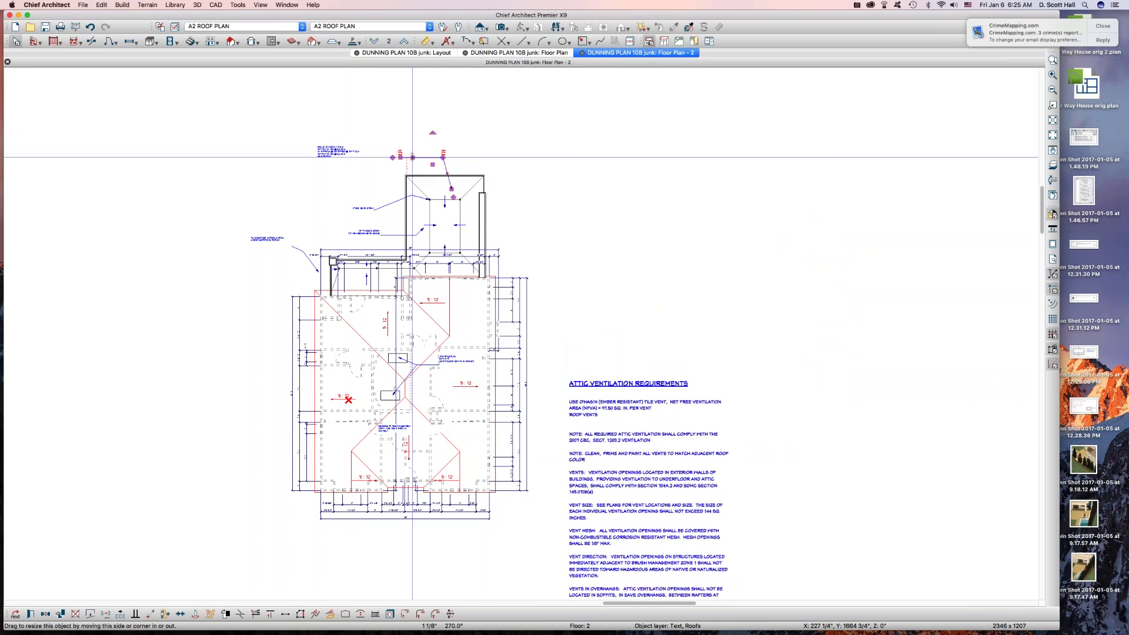
double_click(450, 188)
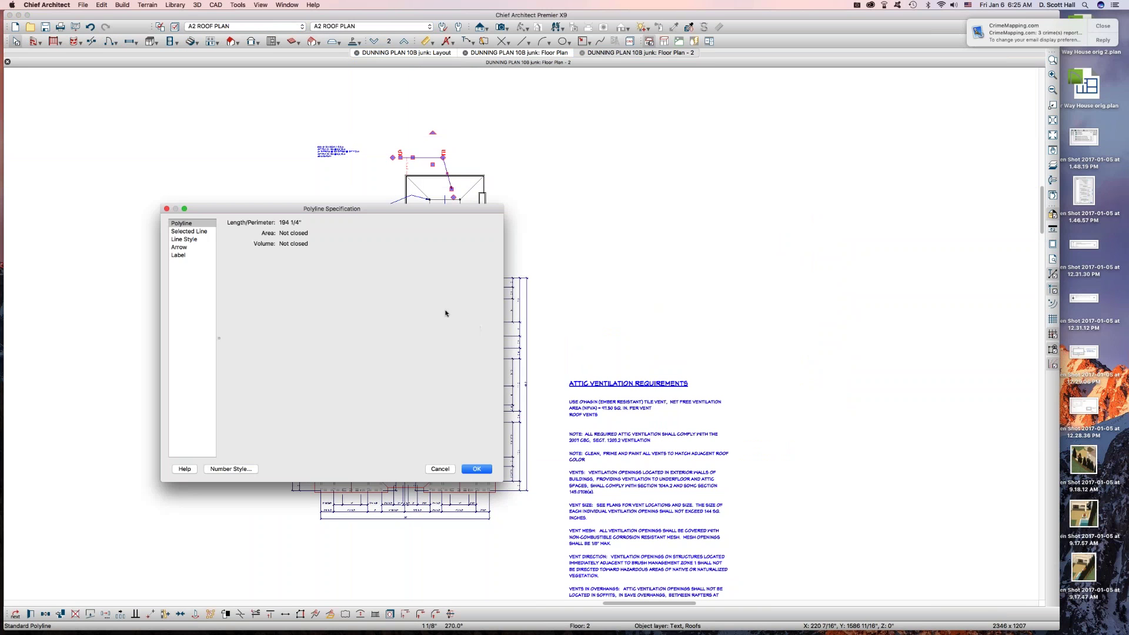
click(179, 247)
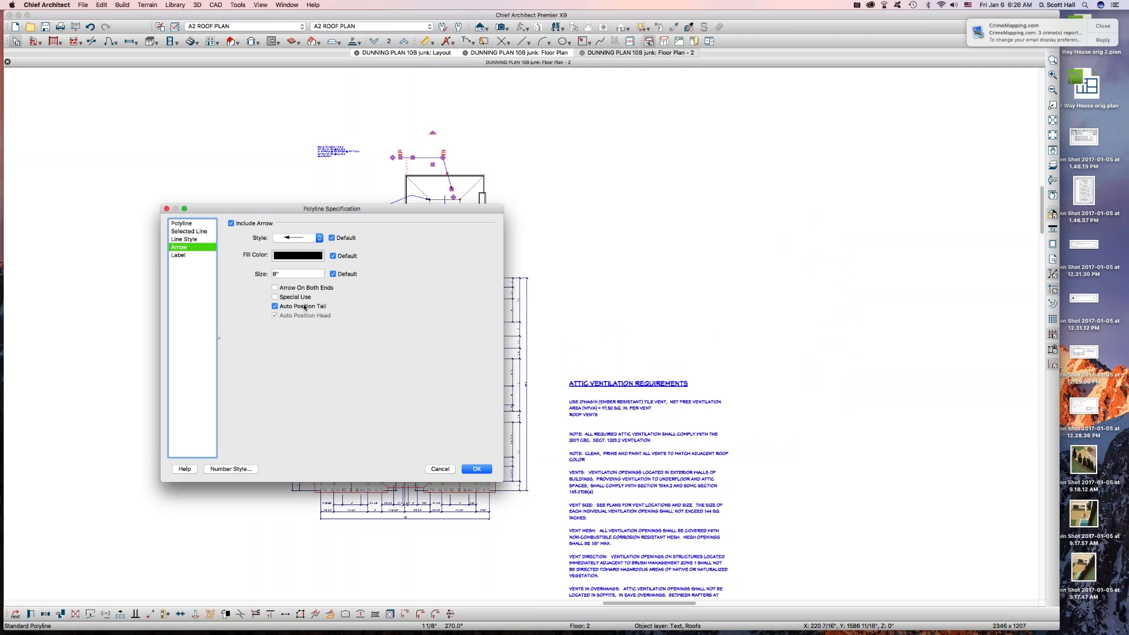
key(Return)
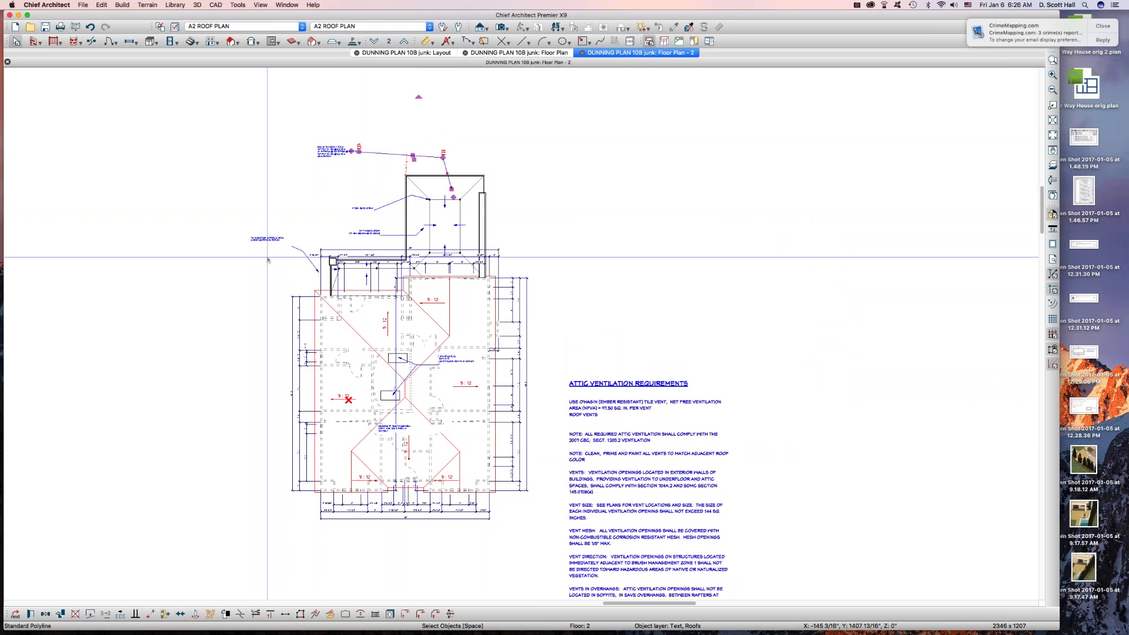
Enable Auto Position Tail for the leader arrow of the note left of the lower deck.
click(299, 249)
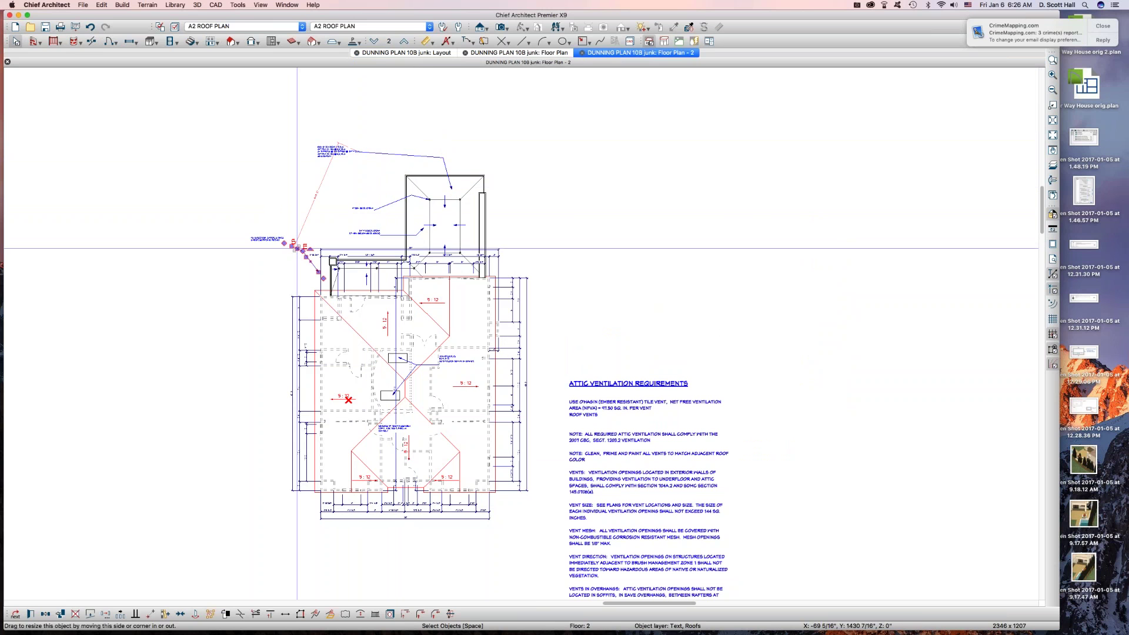
key(super+e)
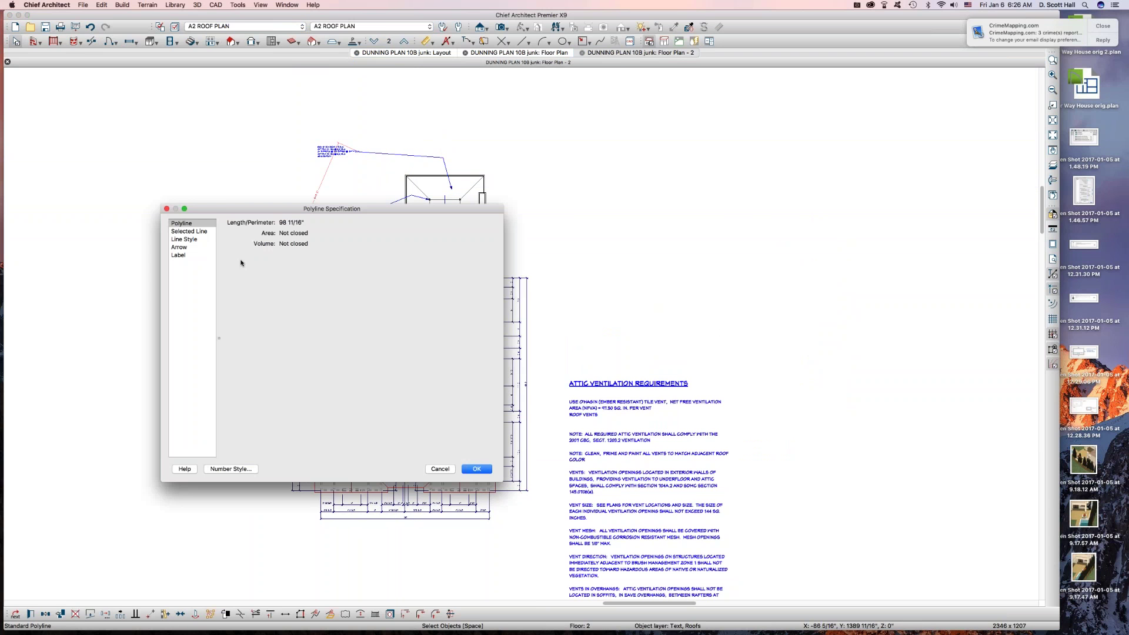
click(179, 247)
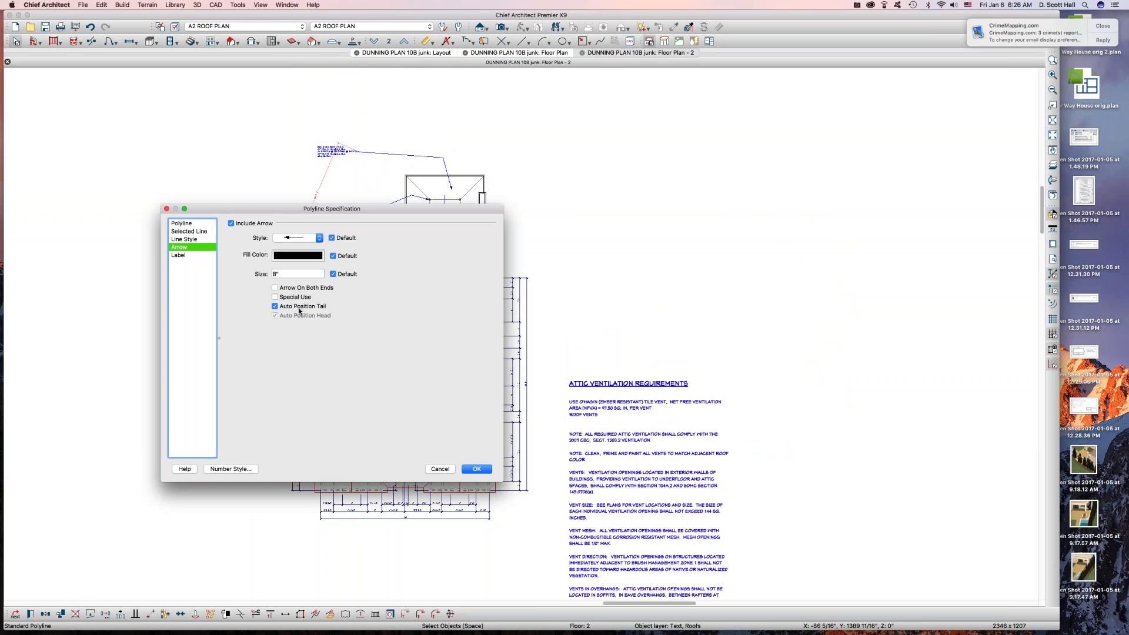
key(Return)
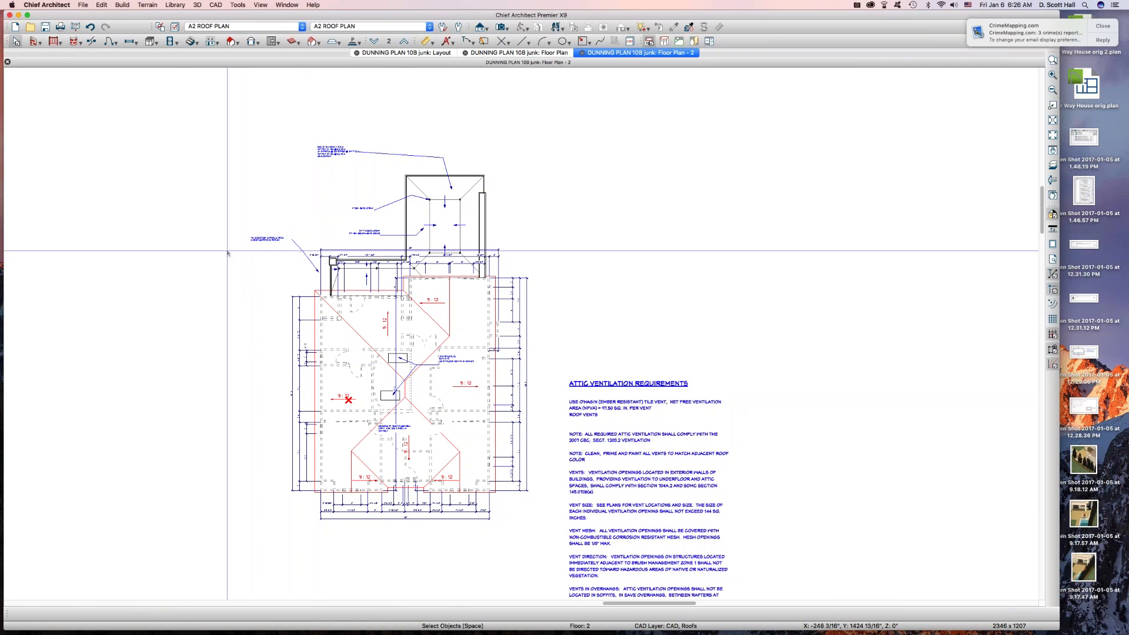
Enable Auto Position Tail and Auto Position Head for the leader arrow of the single-line note beside the upper deck.
click(391, 204)
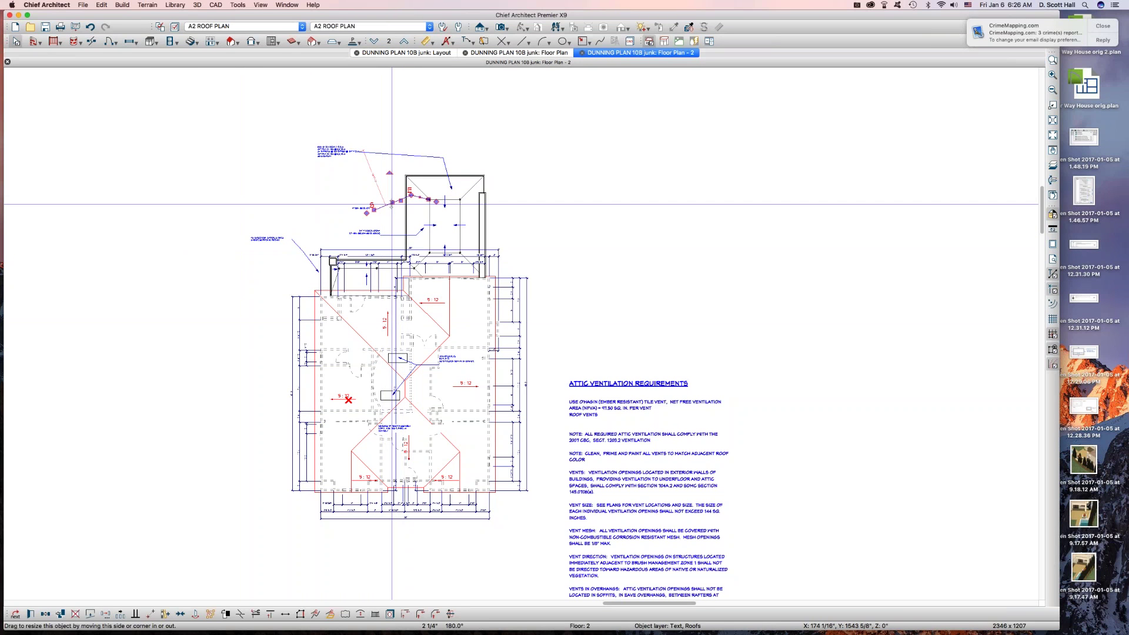
double_click(396, 203)
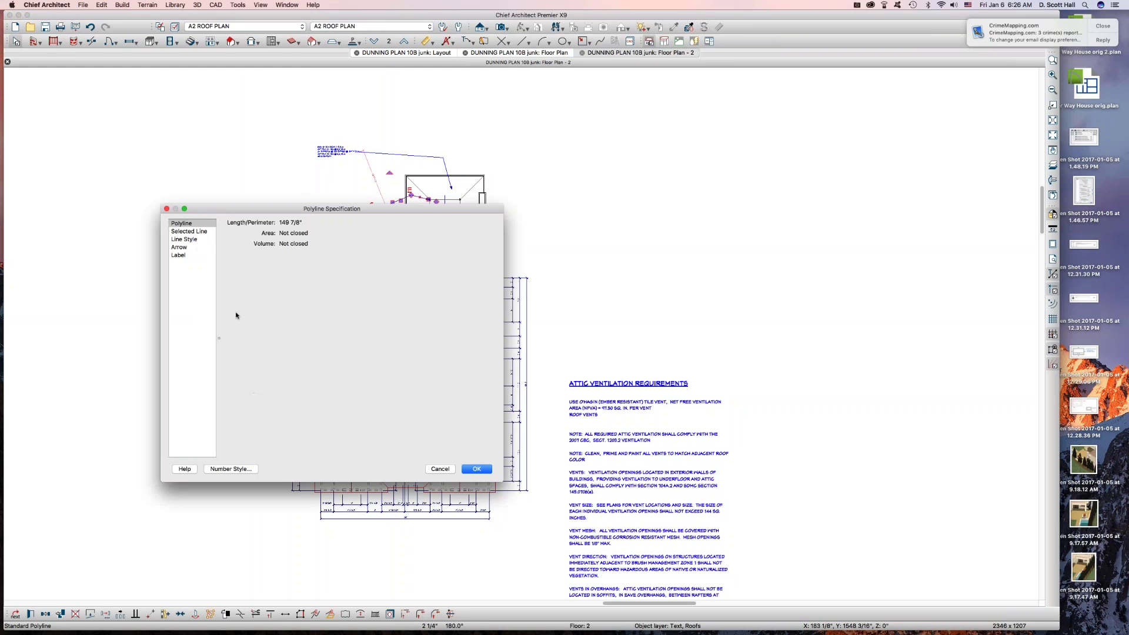
click(187, 247)
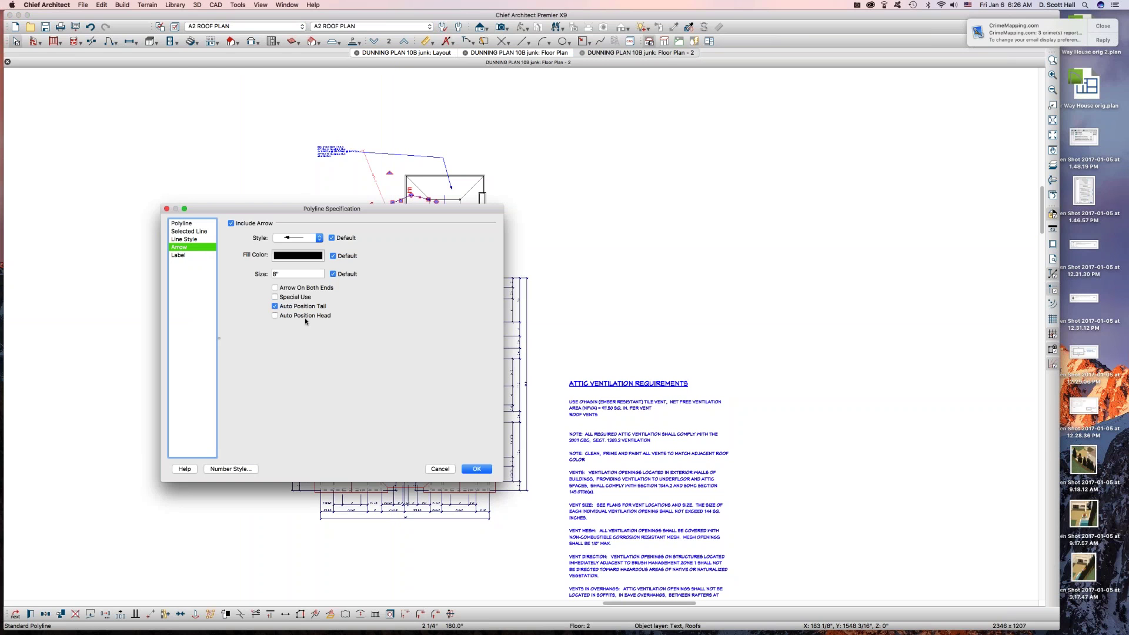
click(274, 315)
key(Return)
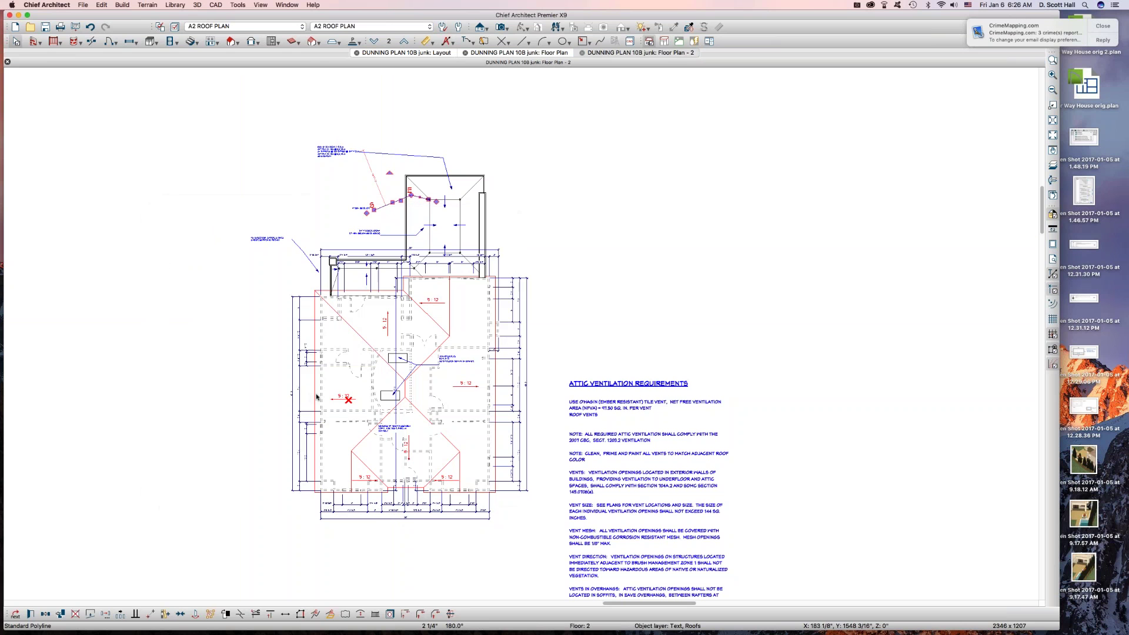
key(Escape)
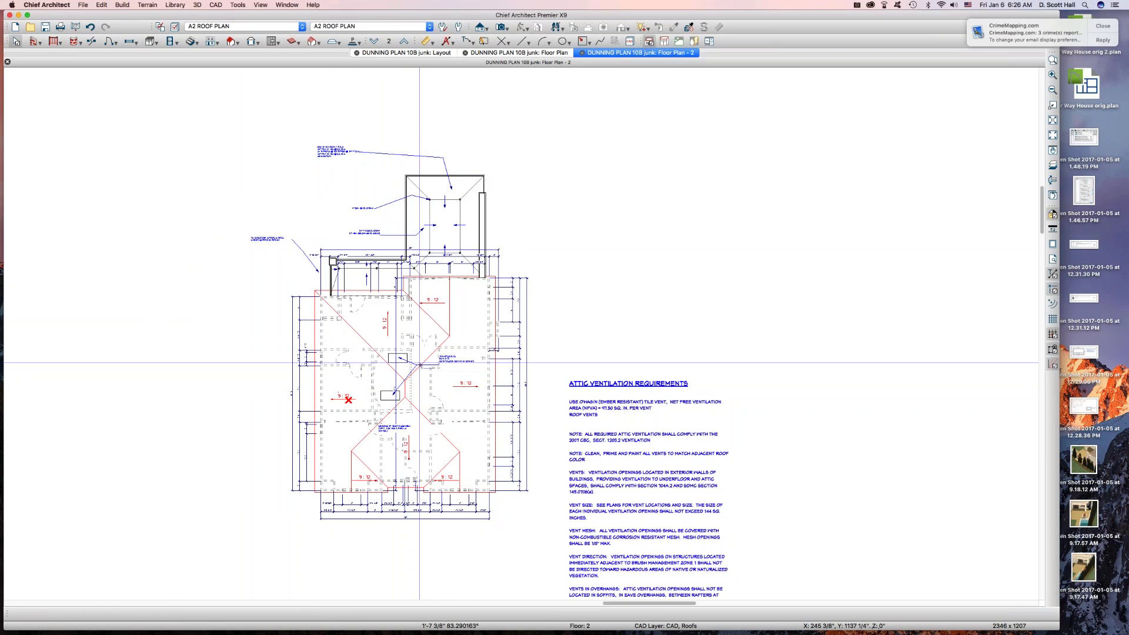
Enable Auto Position Tail for the skylight note's leader arrow that points to the lower skylight.
click(422, 362)
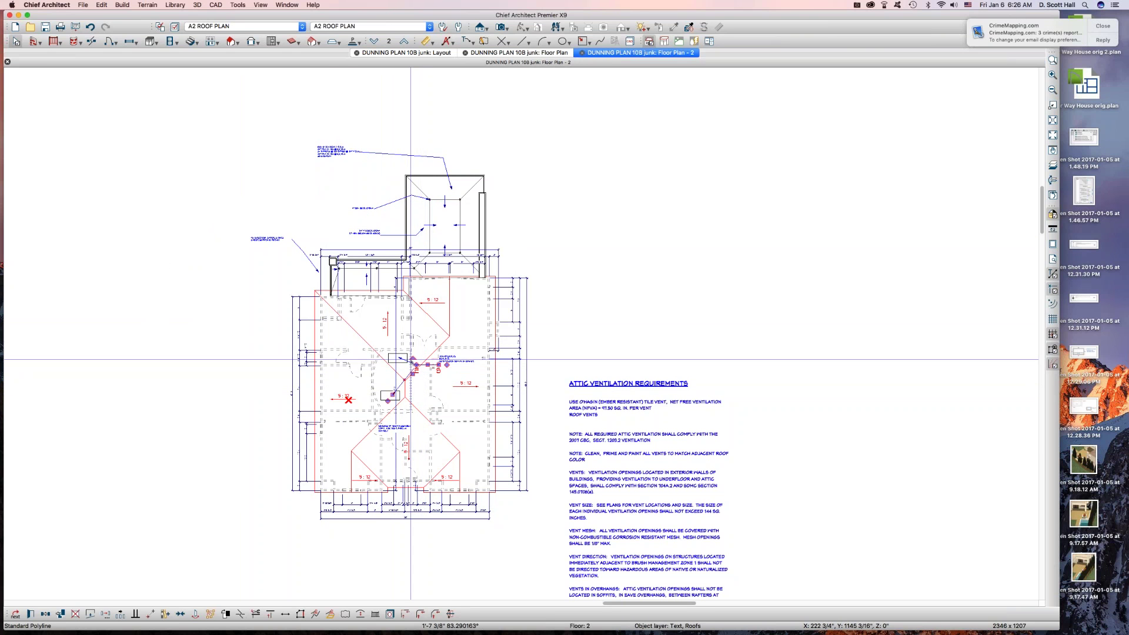
key(super+e)
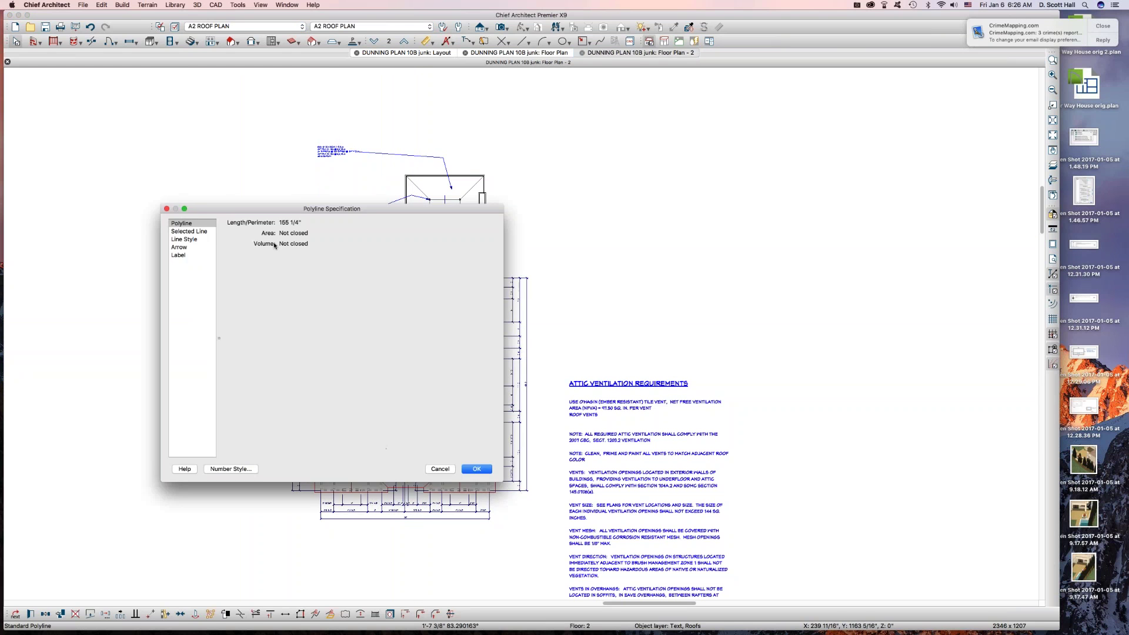
key(Escape)
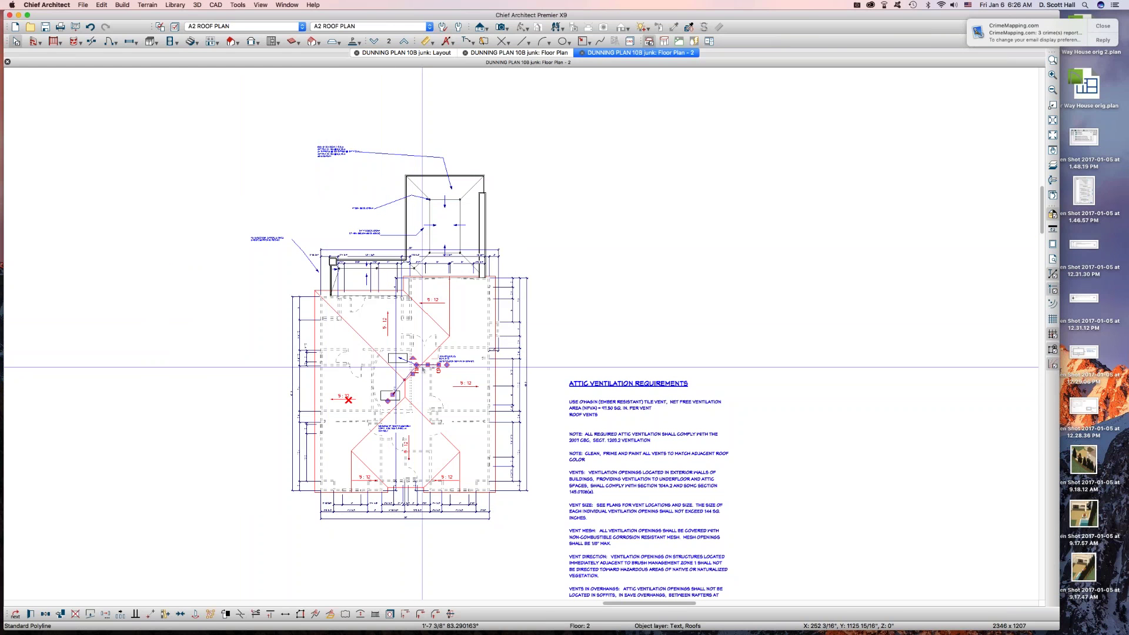
key(super+e)
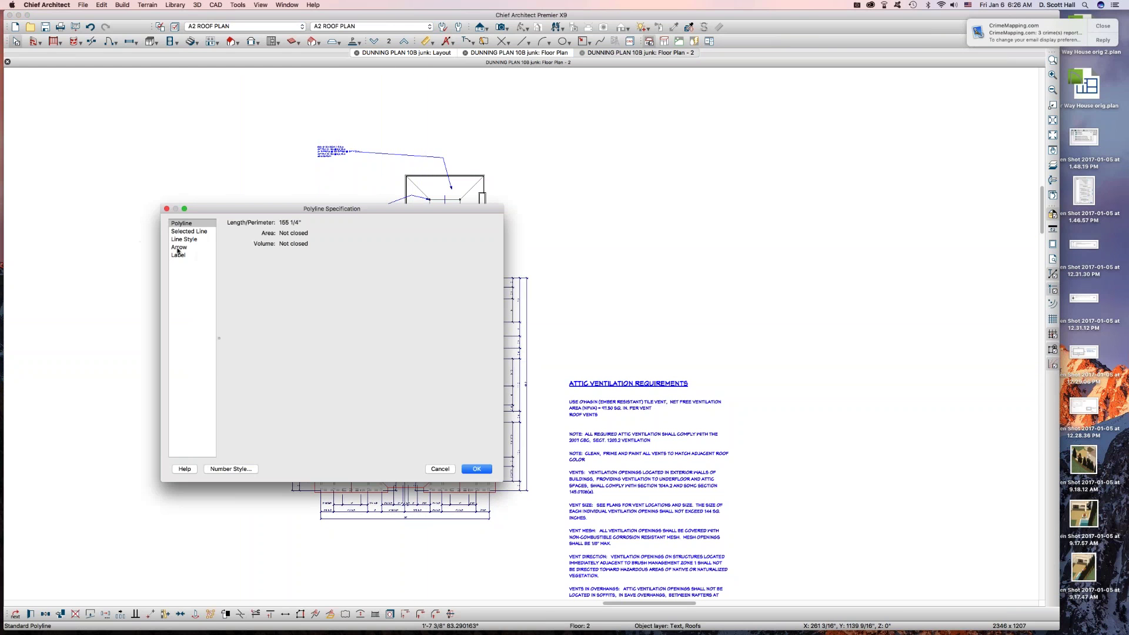
click(179, 248)
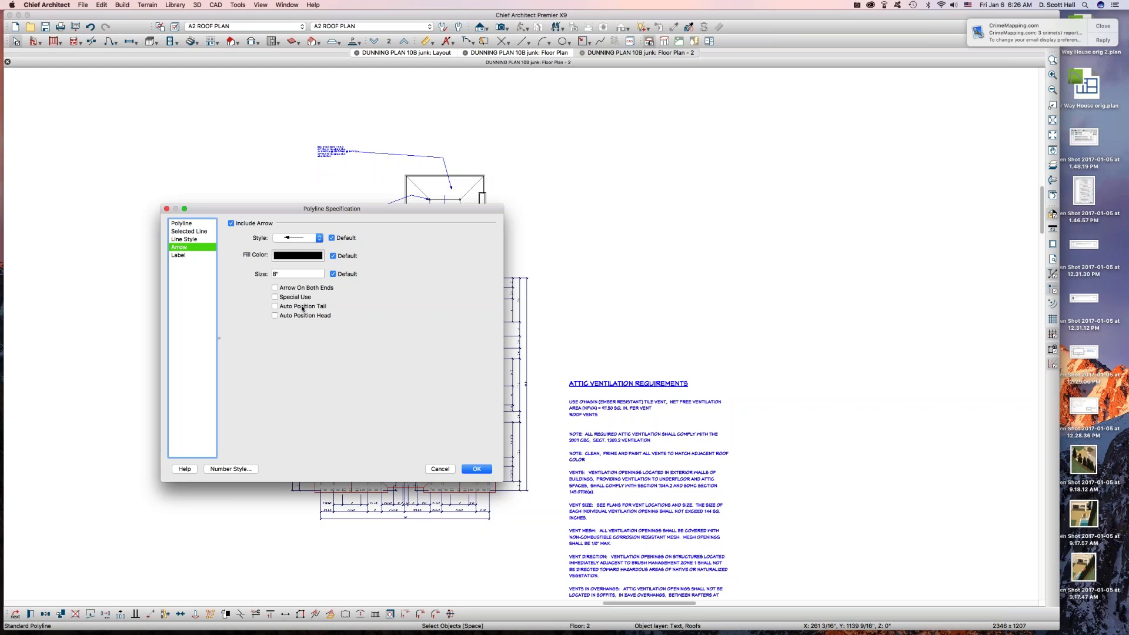
key(Return)
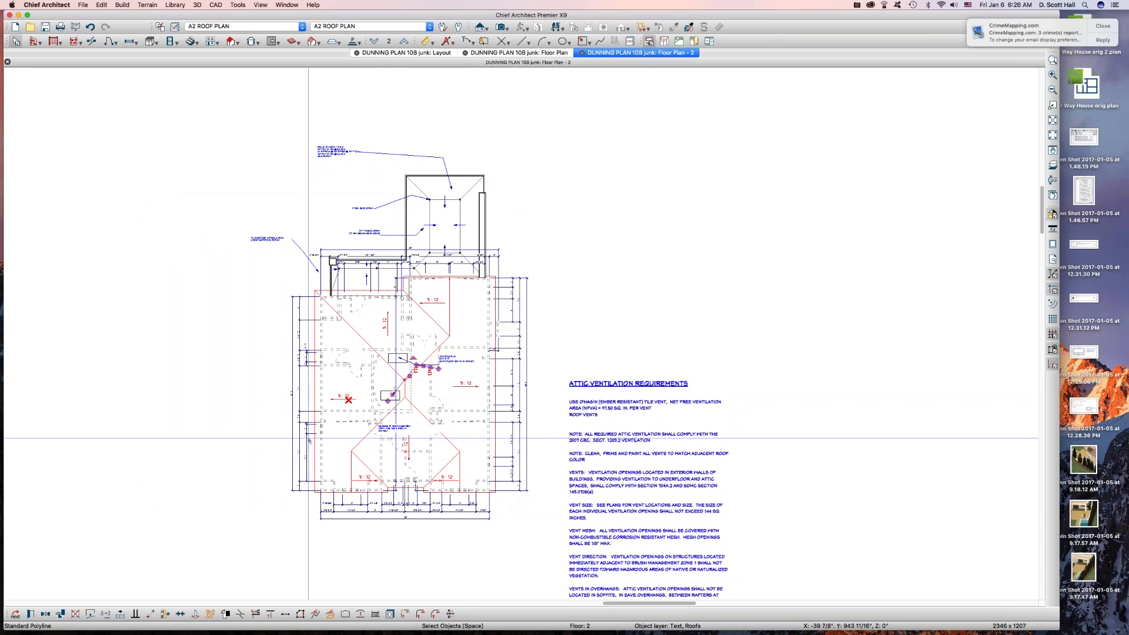
Enable Auto Position Tail and Auto Position Head for the skylight note's leader arrow that points to the upper skylight.
scroll(437, 378, up, 5)
click(517, 332)
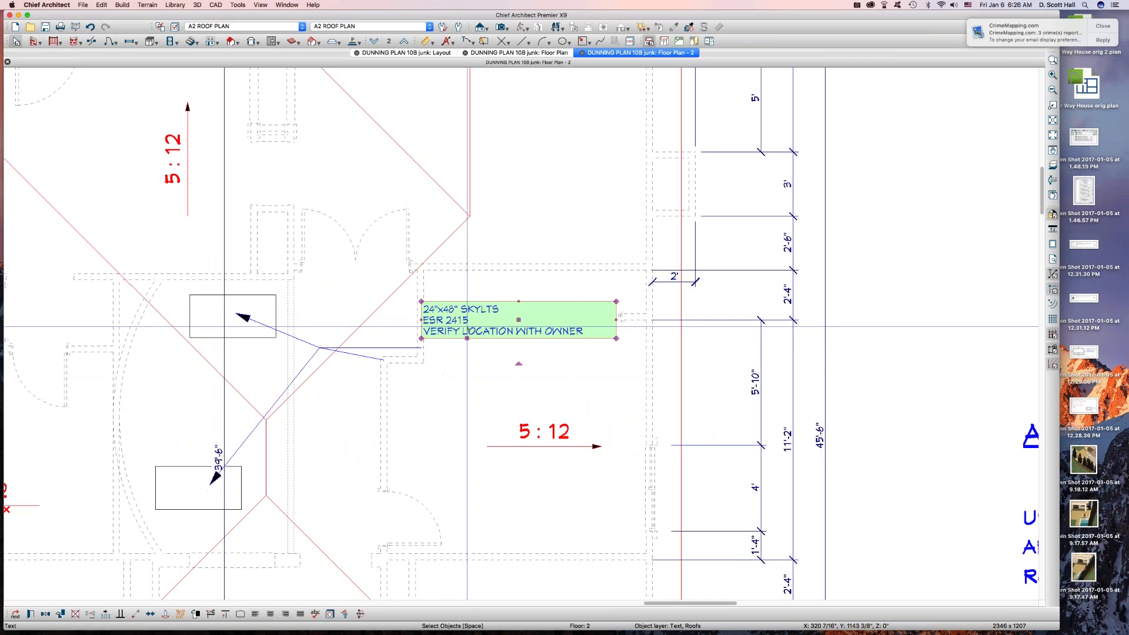
click(385, 351)
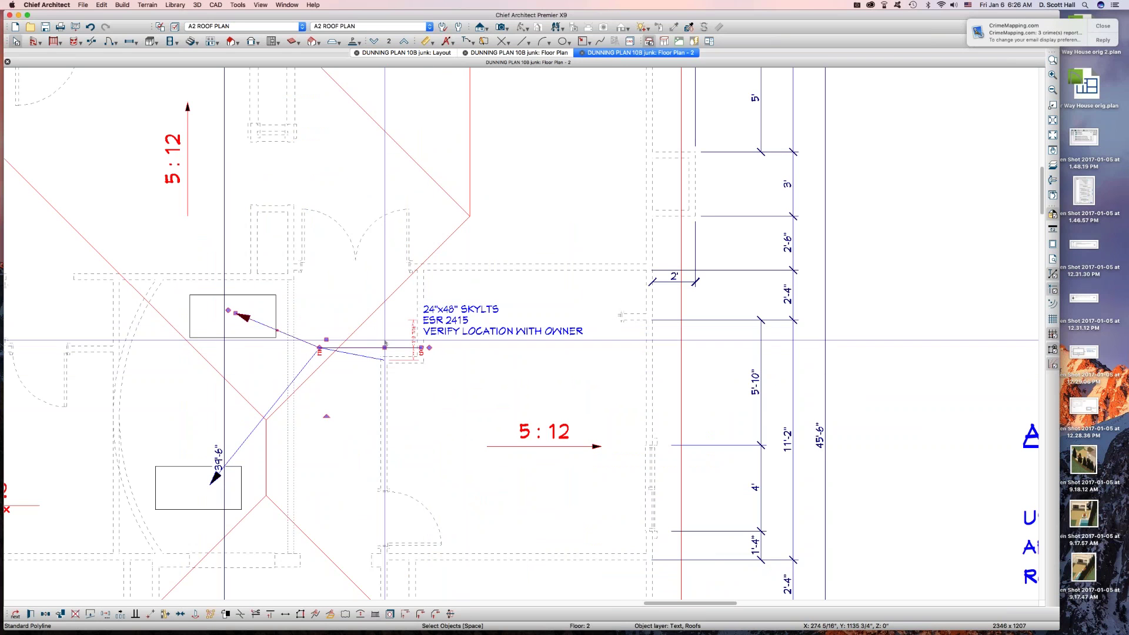
double_click(257, 324)
click(184, 249)
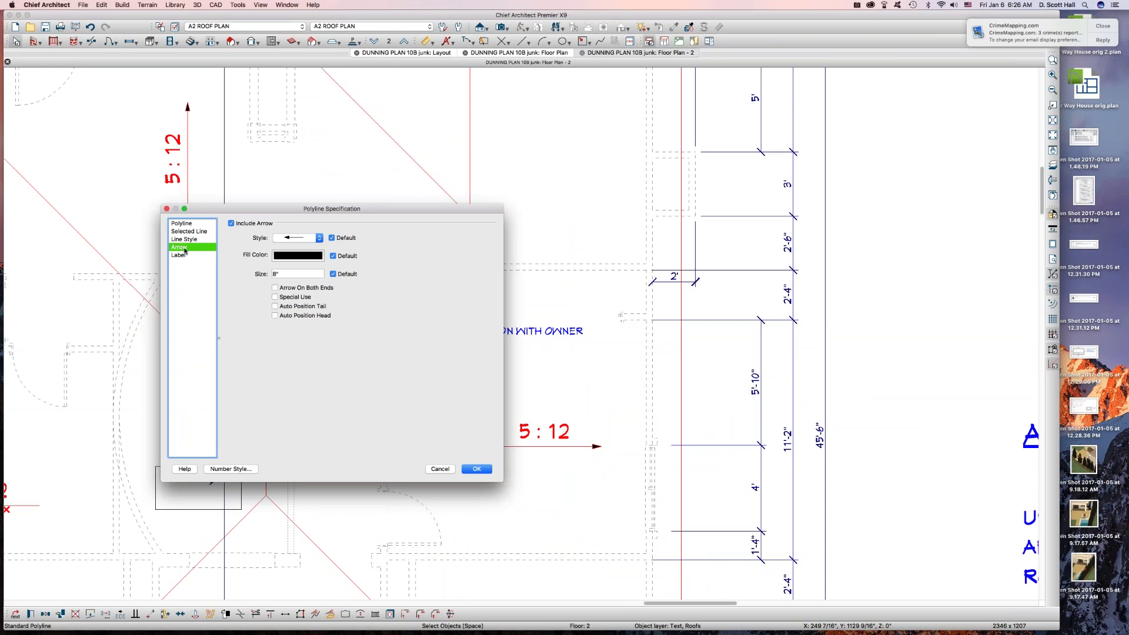
click(314, 317)
key(Return)
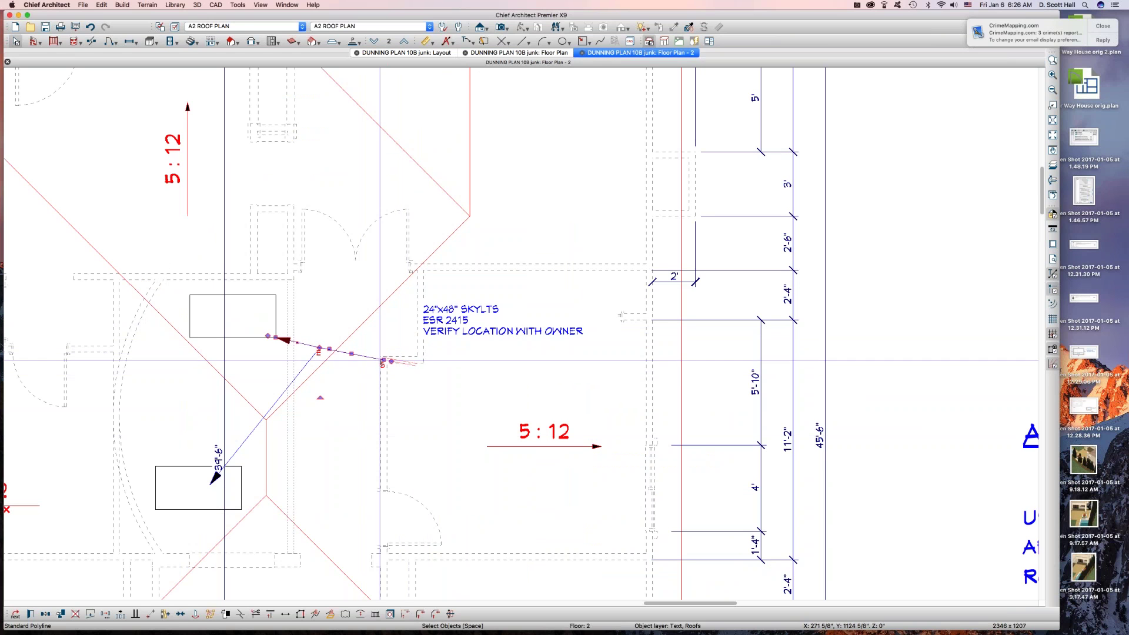
Move the tails of both skylight leader arrows to the left edge of the 24"x48" SKYLTS note.
drag(383, 360, 417, 321)
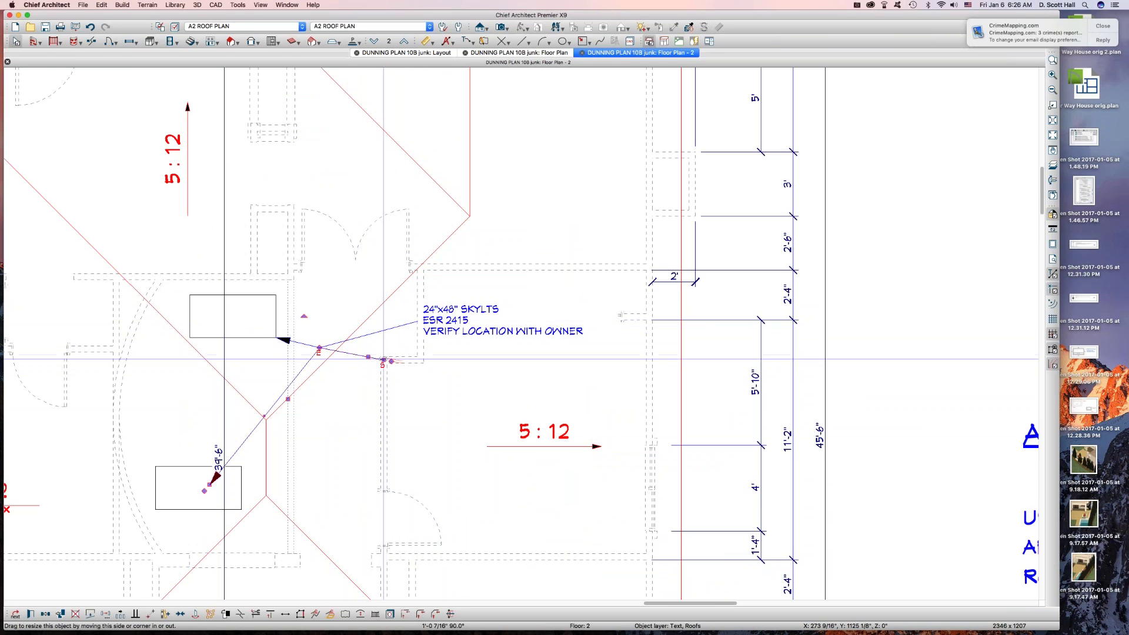
scroll(383, 359, down, 5)
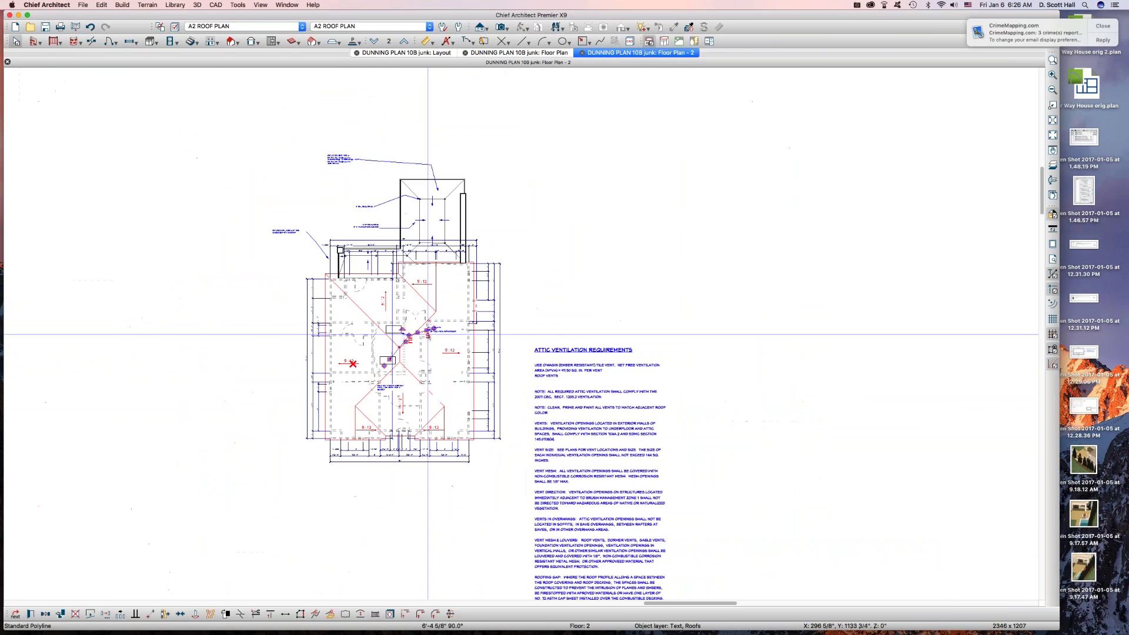
key(Escape)
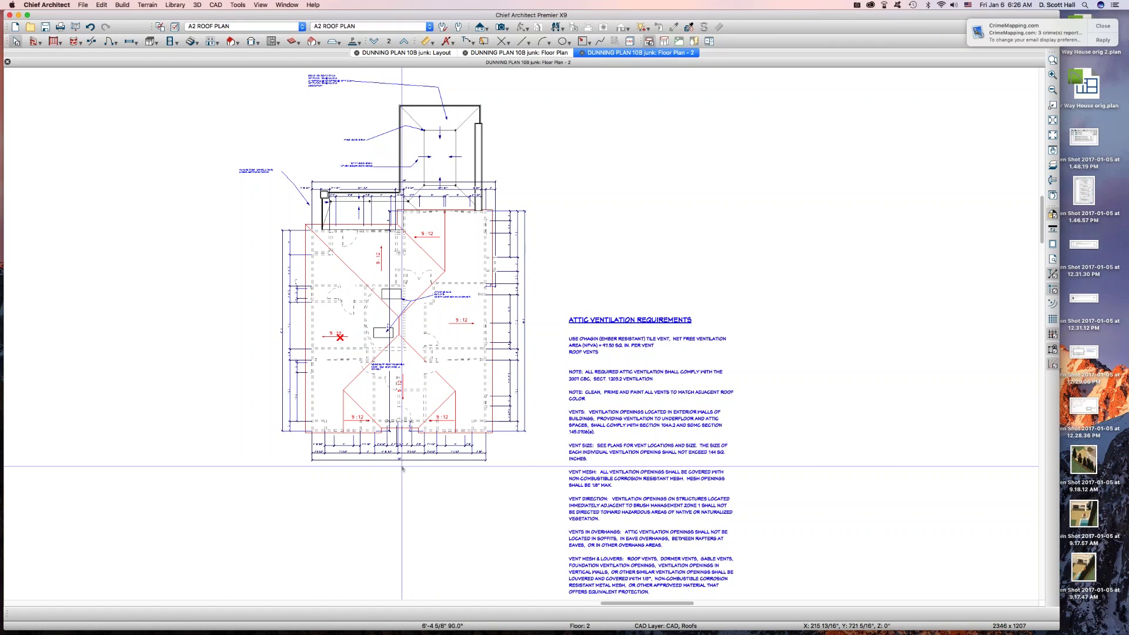